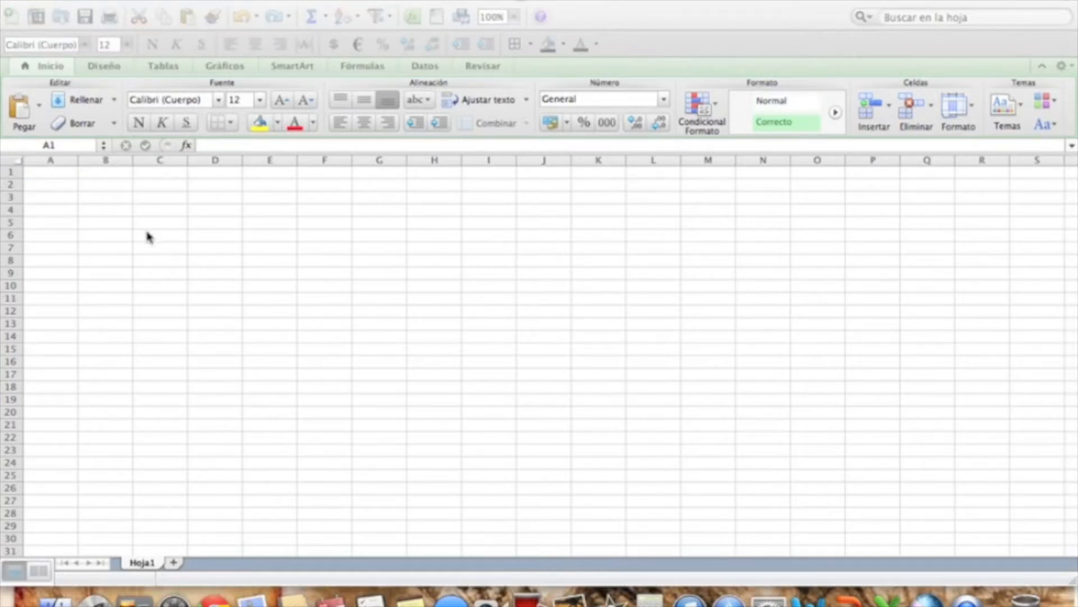
- Enter the number 1 in cell B5 and the number 2 in cell C5
left_click(116, 227)
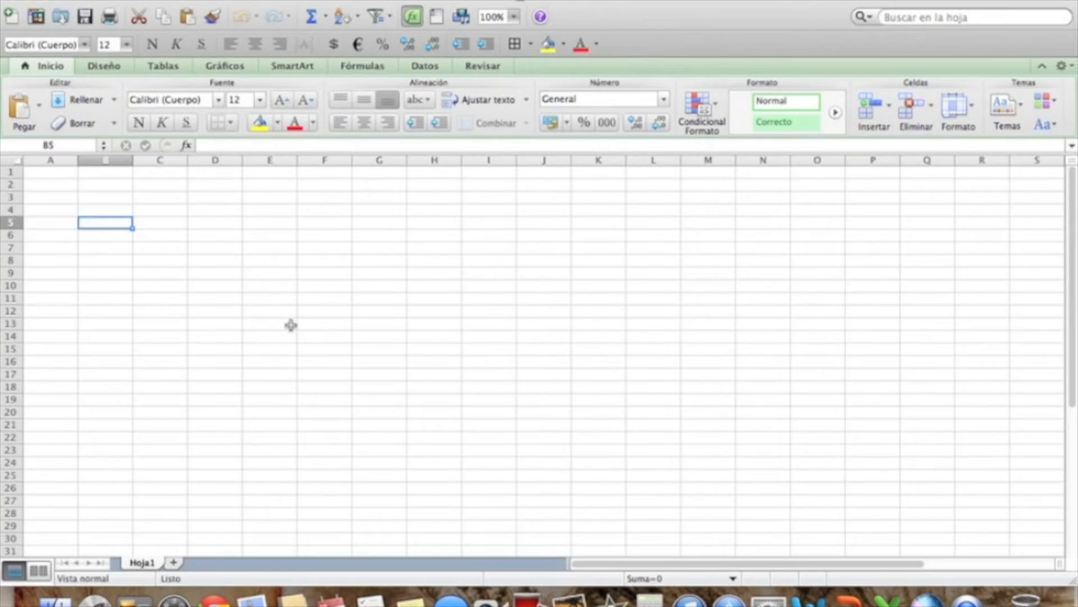
type("1")
key("Tab")
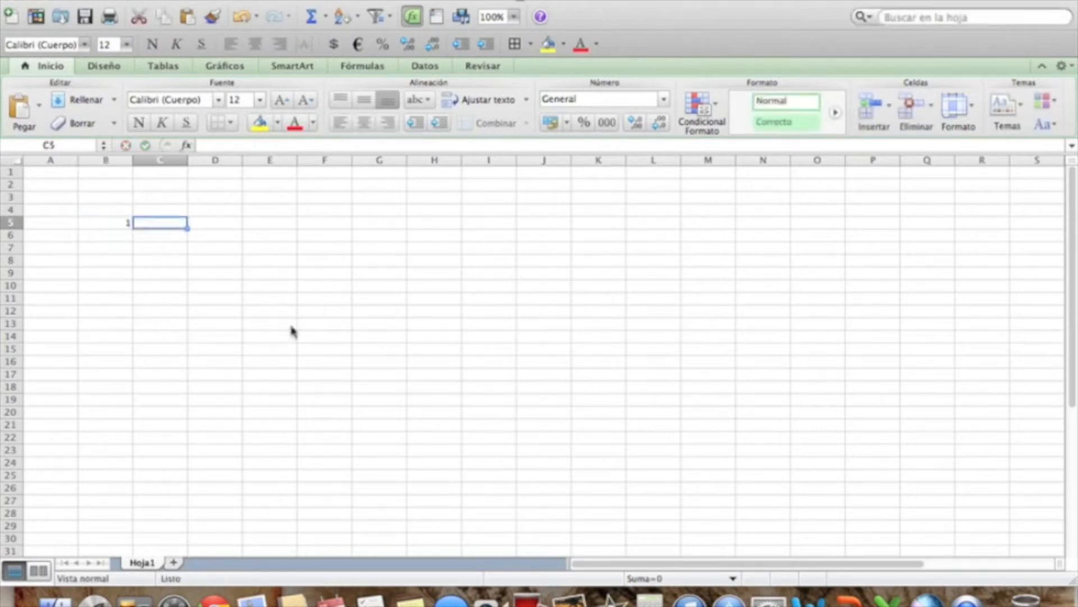
type("2")
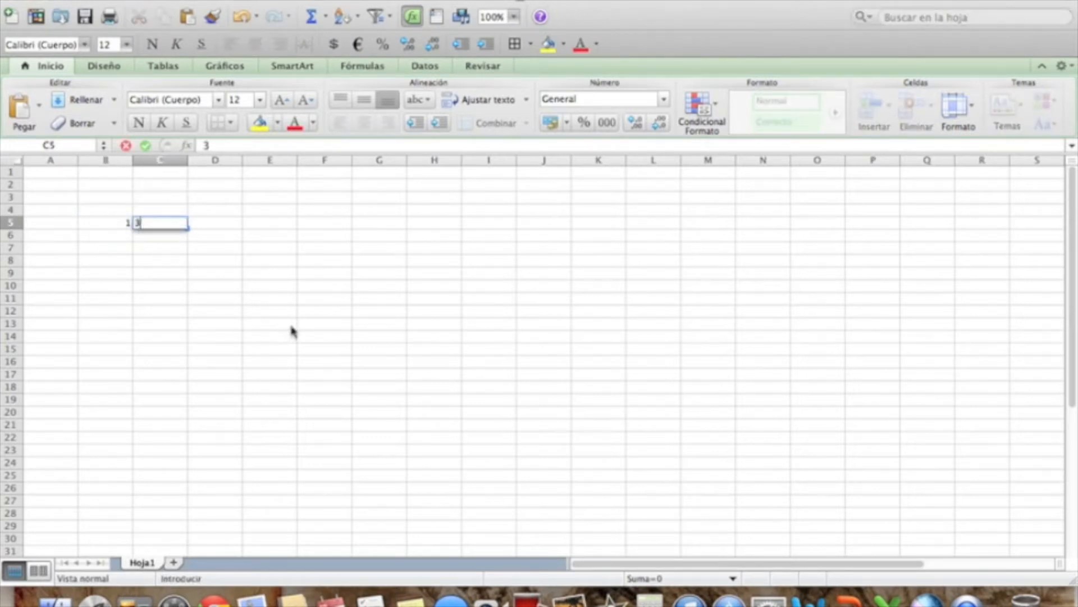
key("Tab")
- Enter the formula =B5+C5 in cell E5 to add the two numbers
key("Tab")
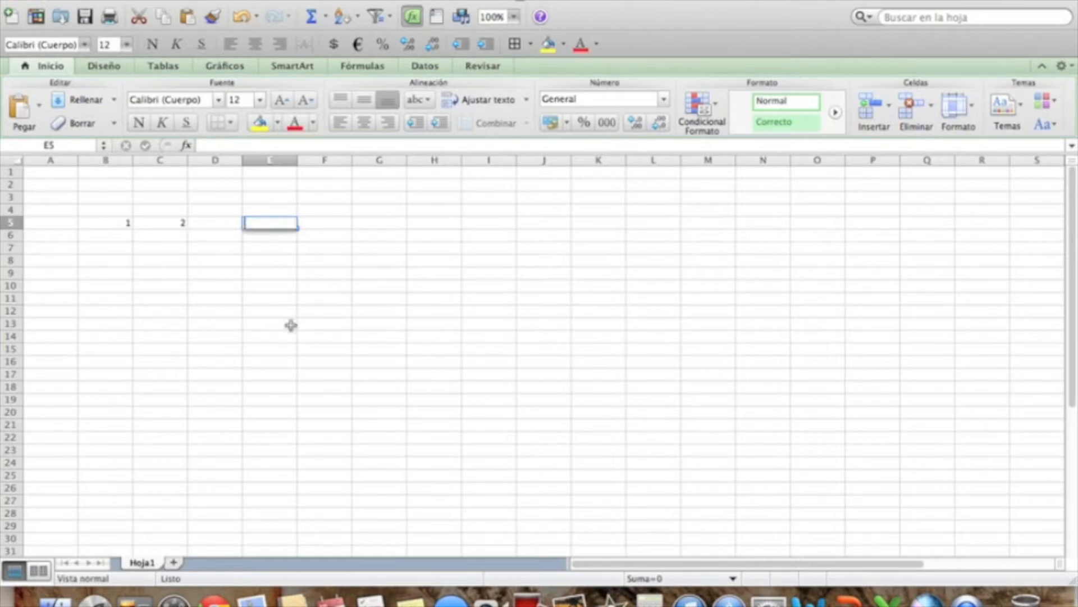
type("=")
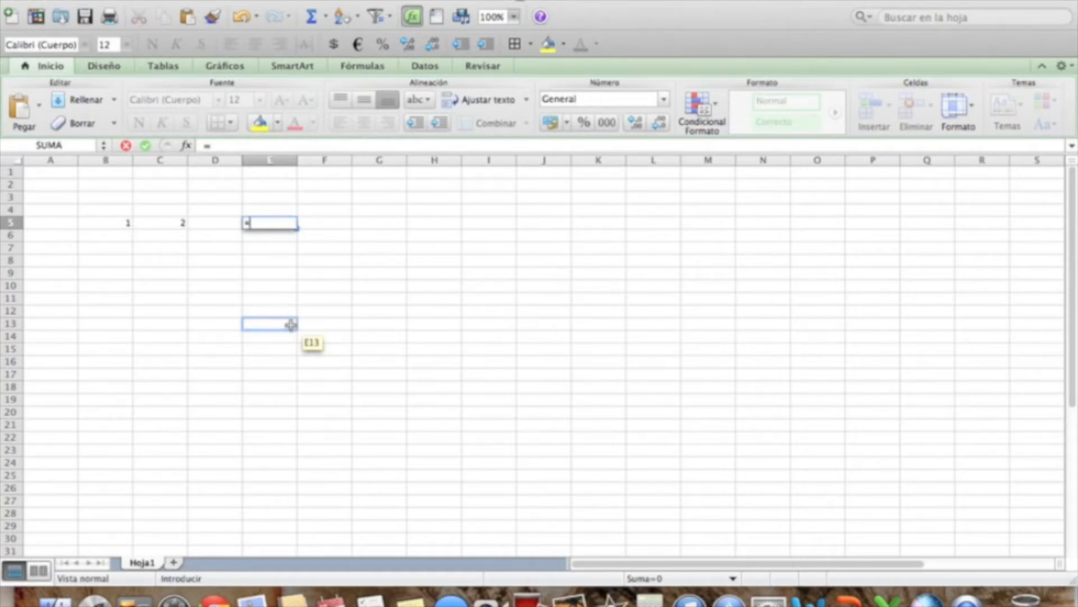
left_click(107, 223)
type("+")
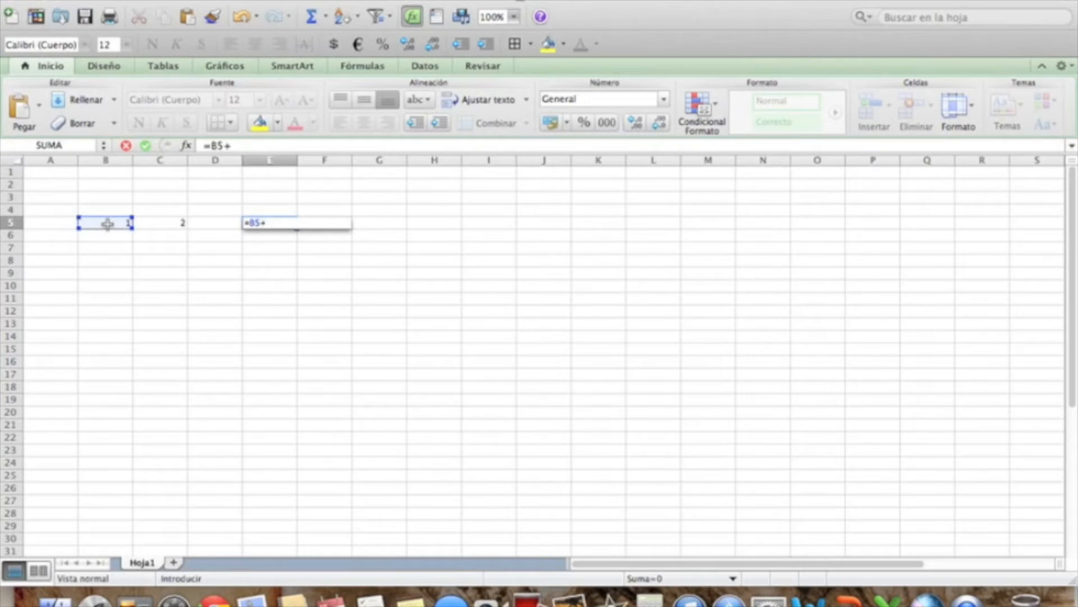
left_click(163, 223)
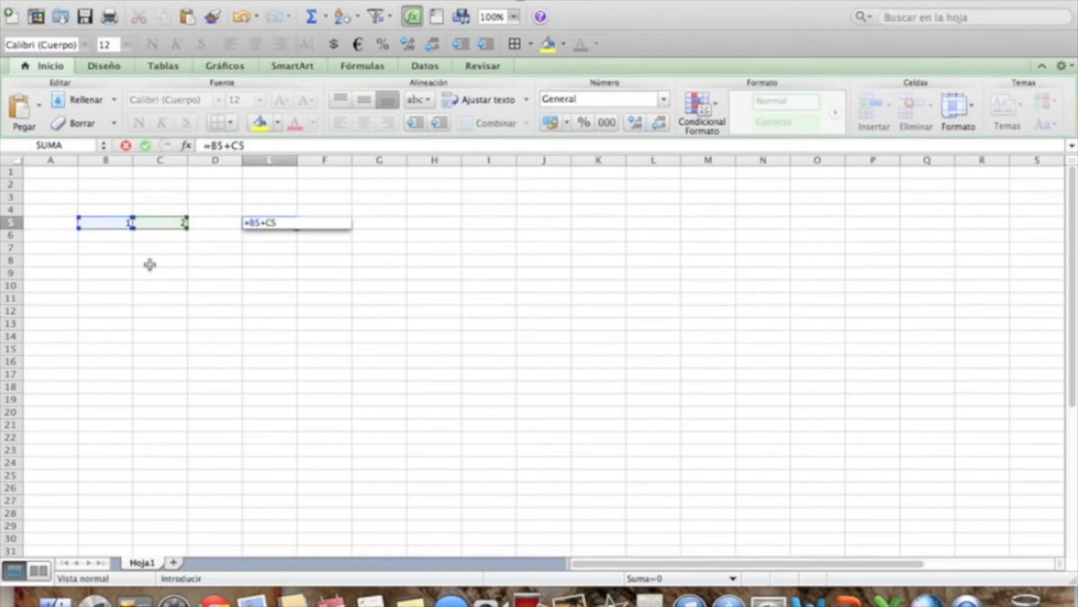
key("Return")
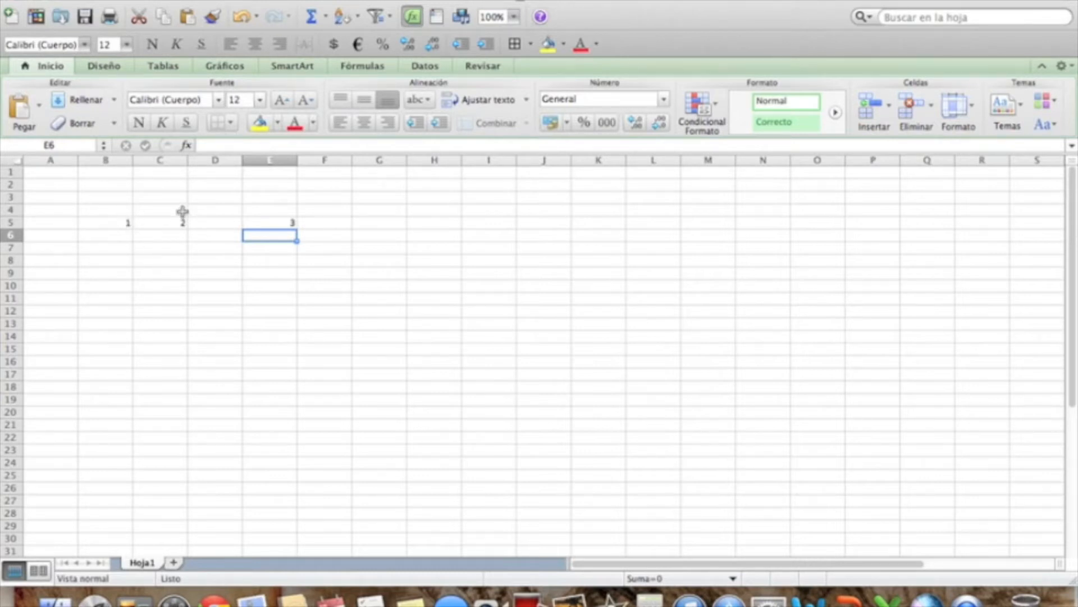
- Set the number in cell B5 to 7 and check the sum formula in E5
left_click(105, 223)
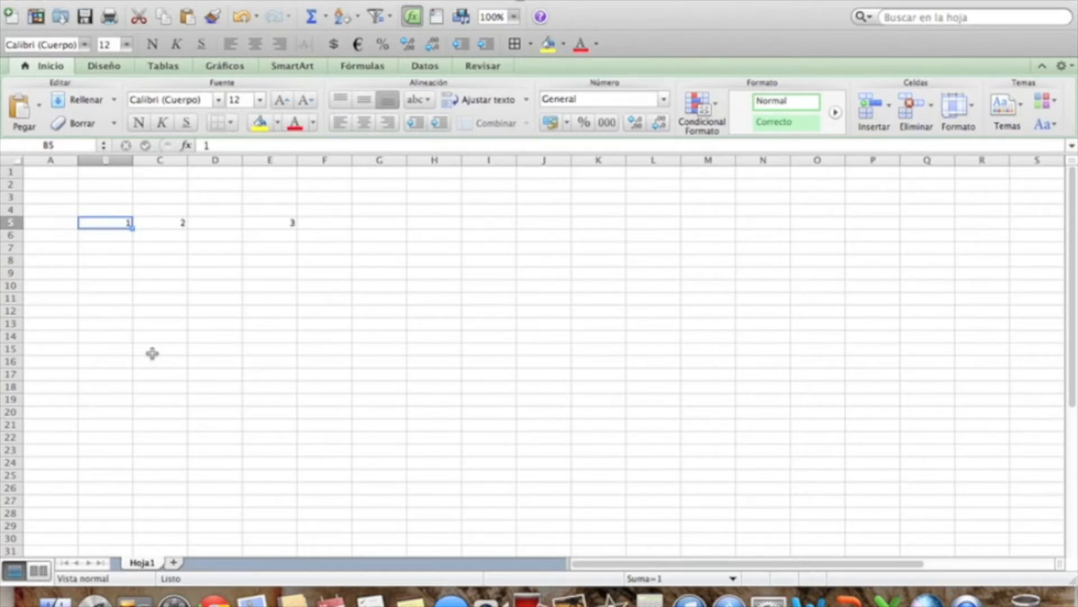
type("7")
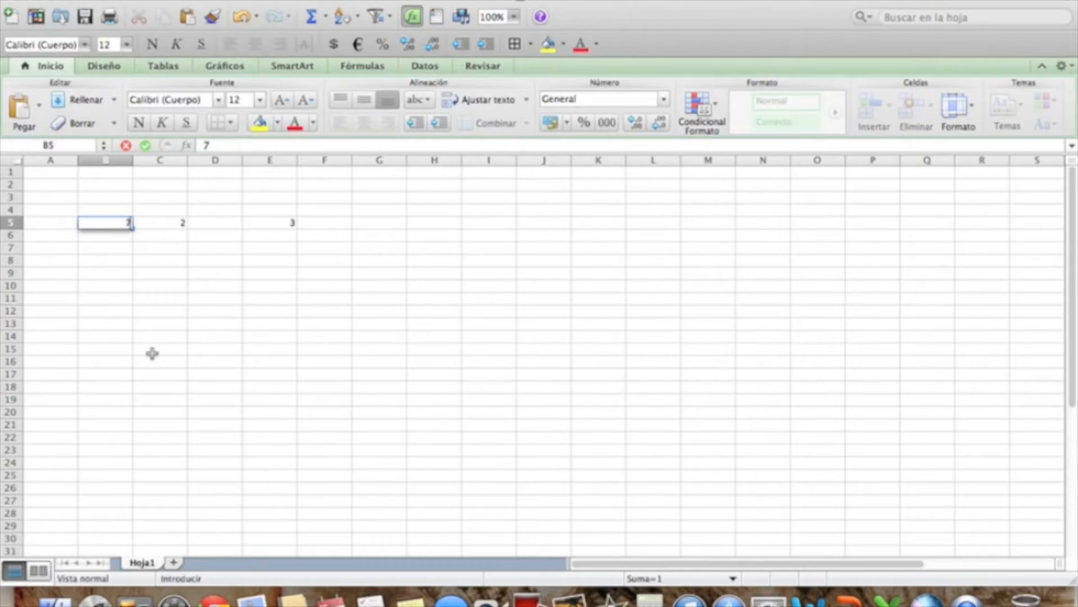
key("Return")
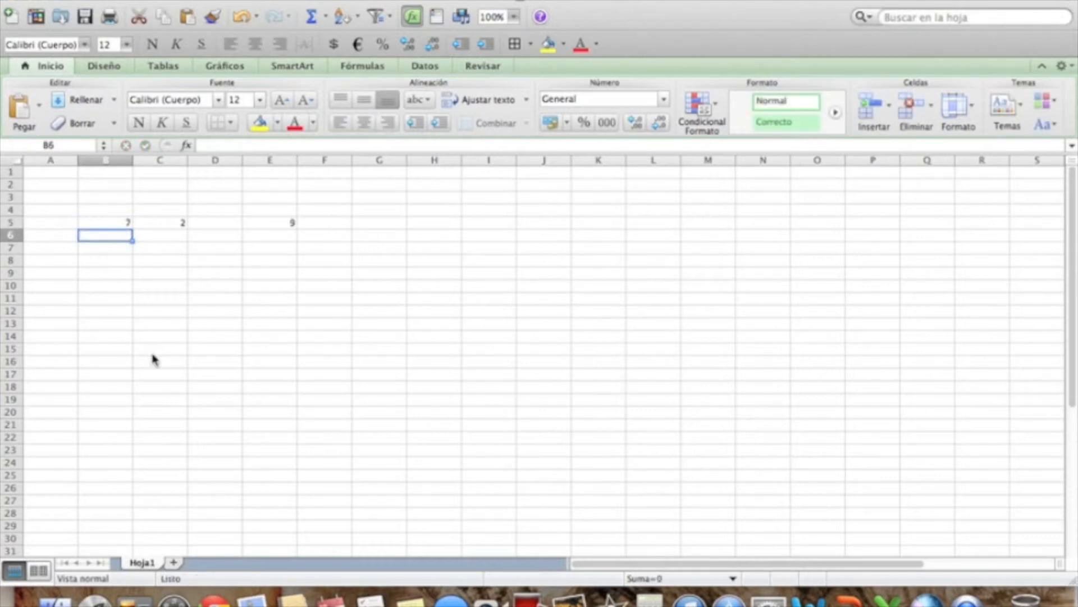
left_click(281, 222)
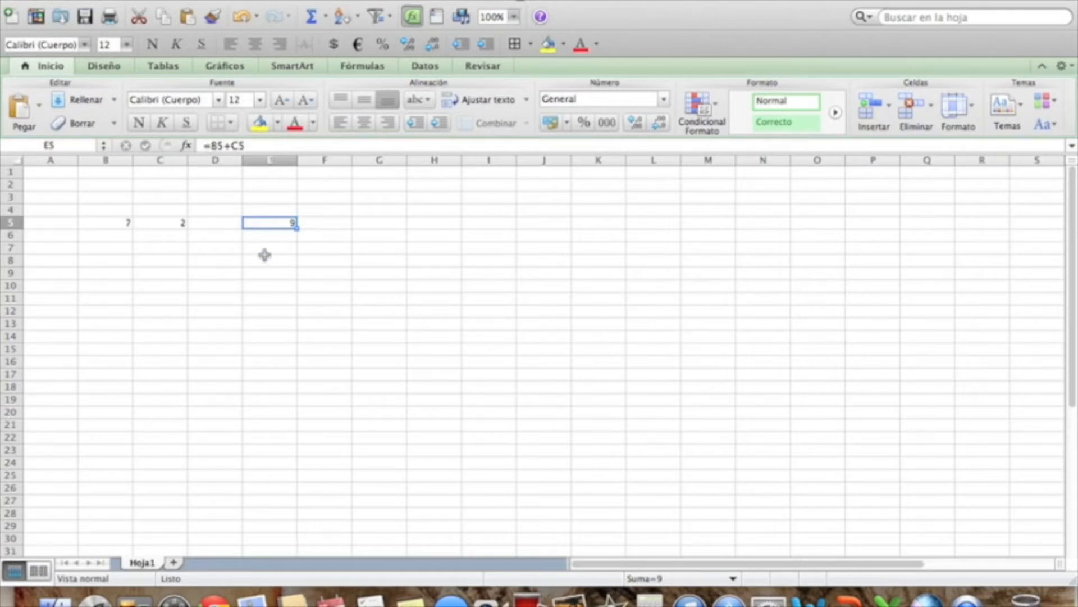
- Enter the same sum in cell E6, starting with a plus sign instead of an equals sign: +B5+C5
left_click(274, 236)
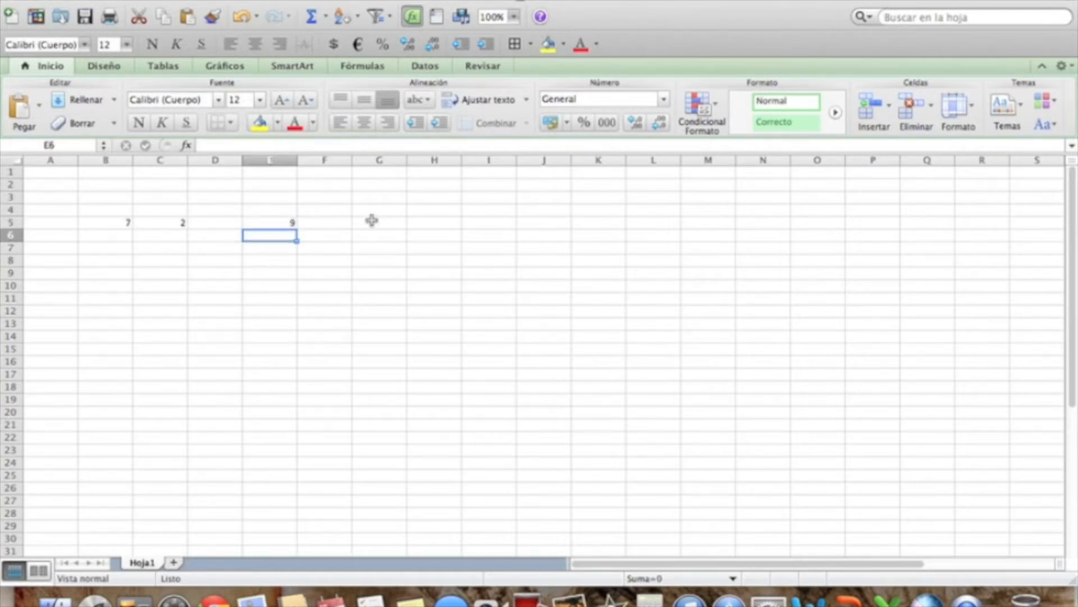
type("=")
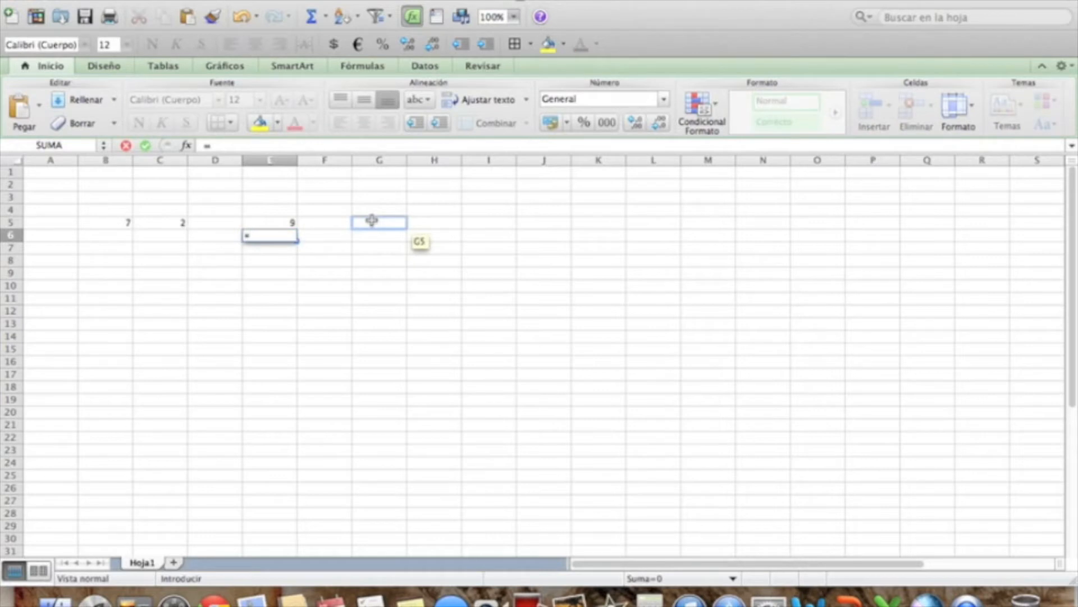
key("BackSpace")
type("+")
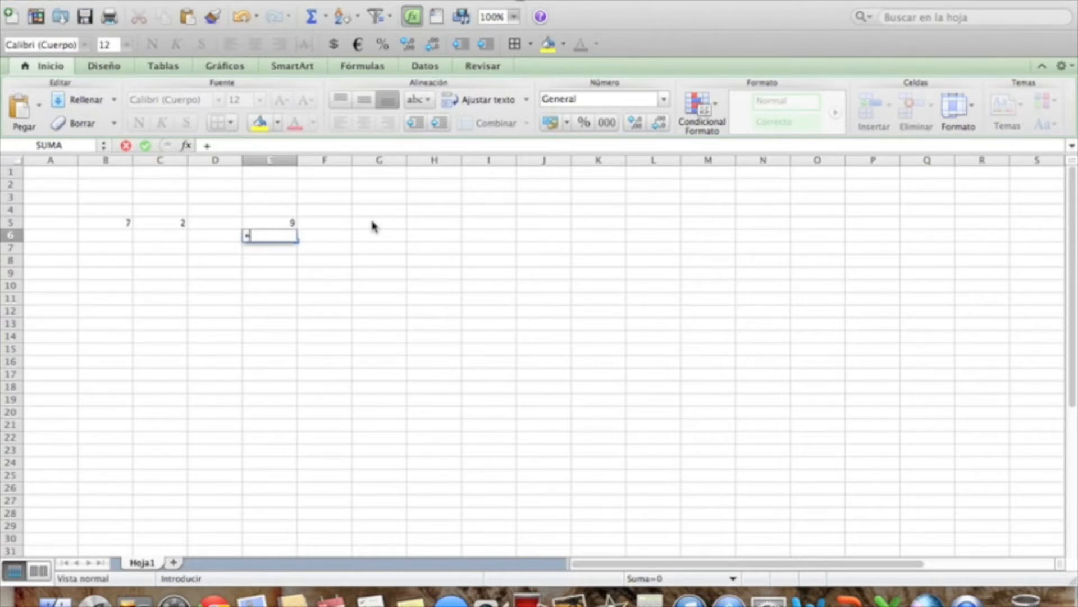
type("B5+")
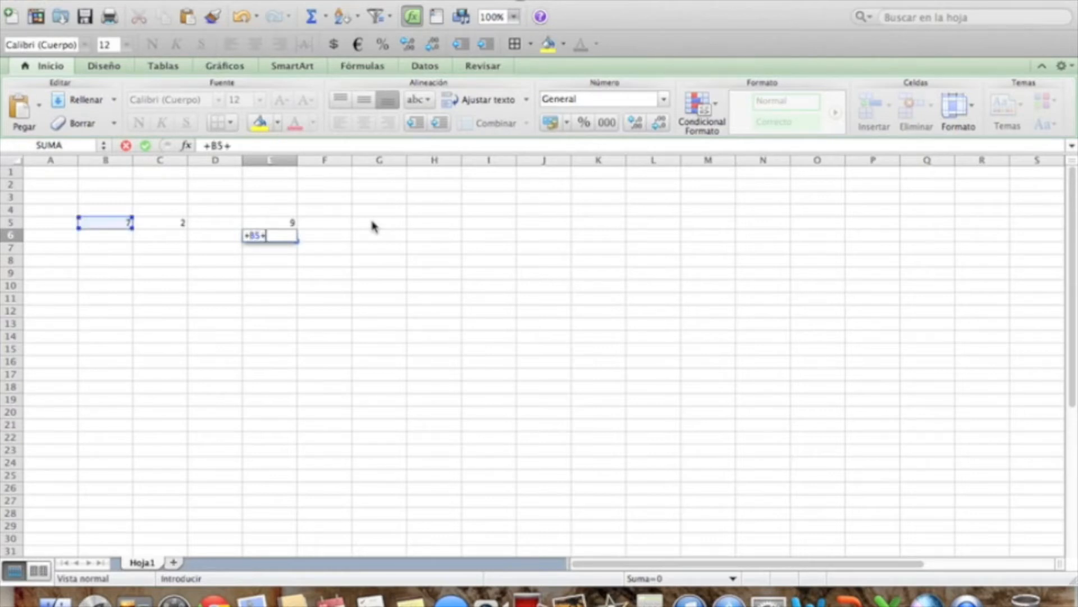
type("C4")
key("BackSpace")
type("5")
key("Return")
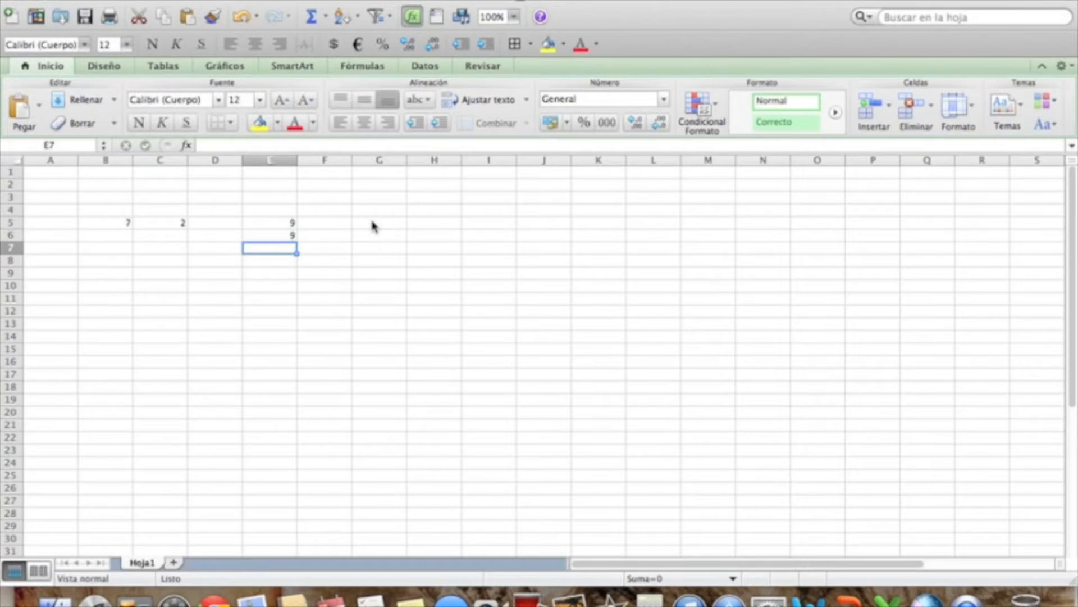
- Enter B5+C5 in cell E7 without any leading equals or plus sign
type("B5")
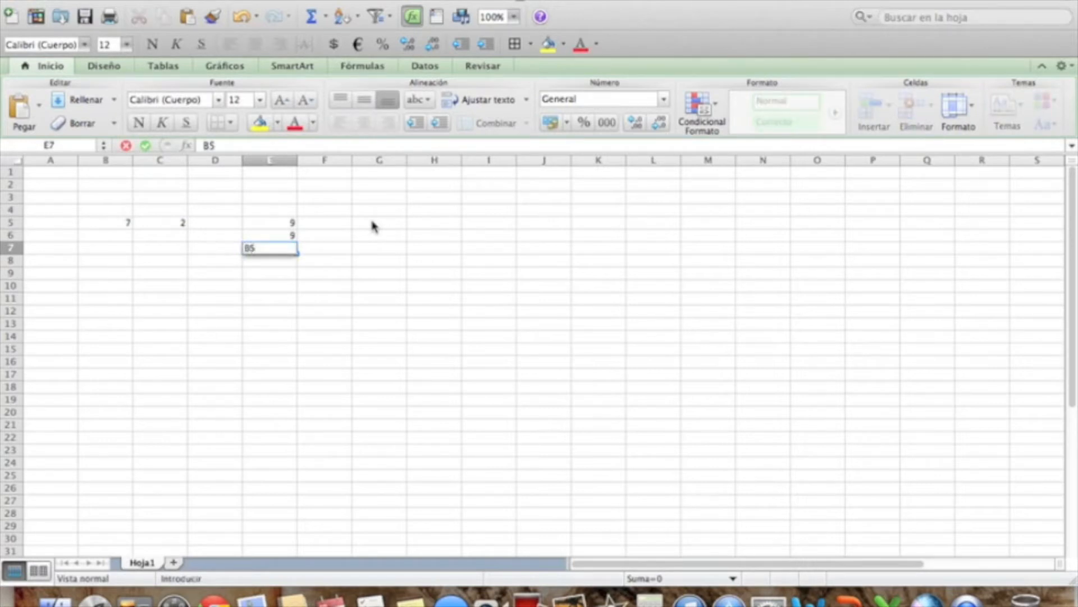
type("+C5")
key("Return")
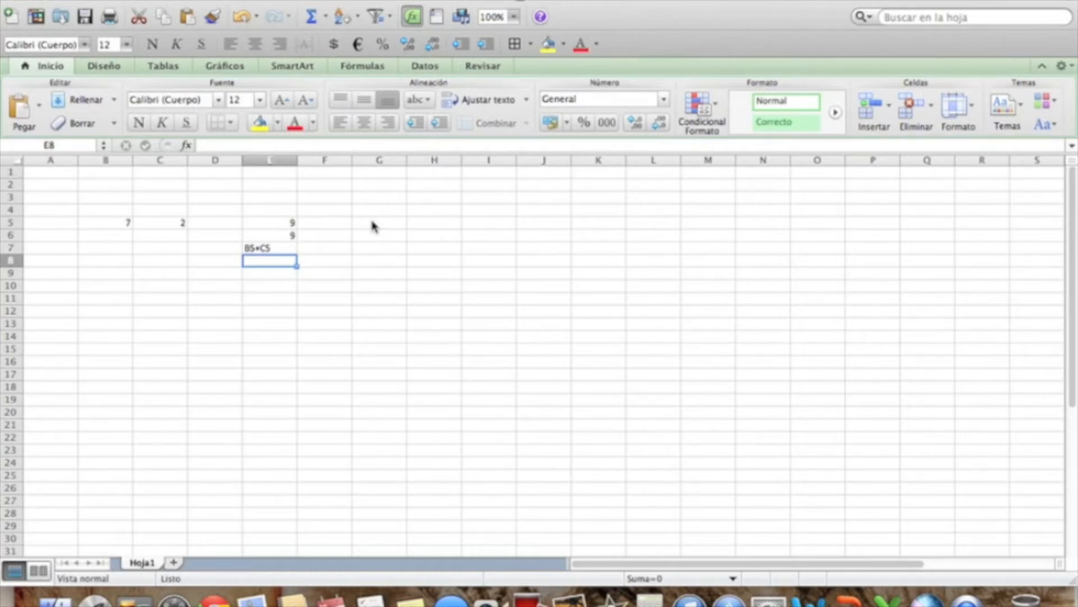
- Enter the date 17/6/2010 in cell B11, using slashes as separators
left_click(113, 298)
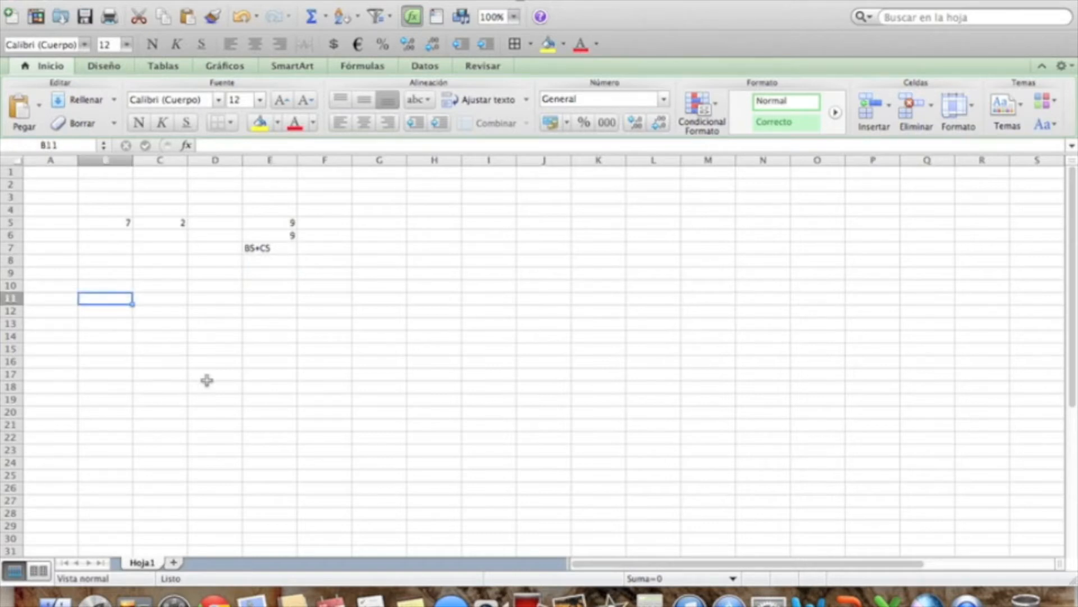
type("17/")
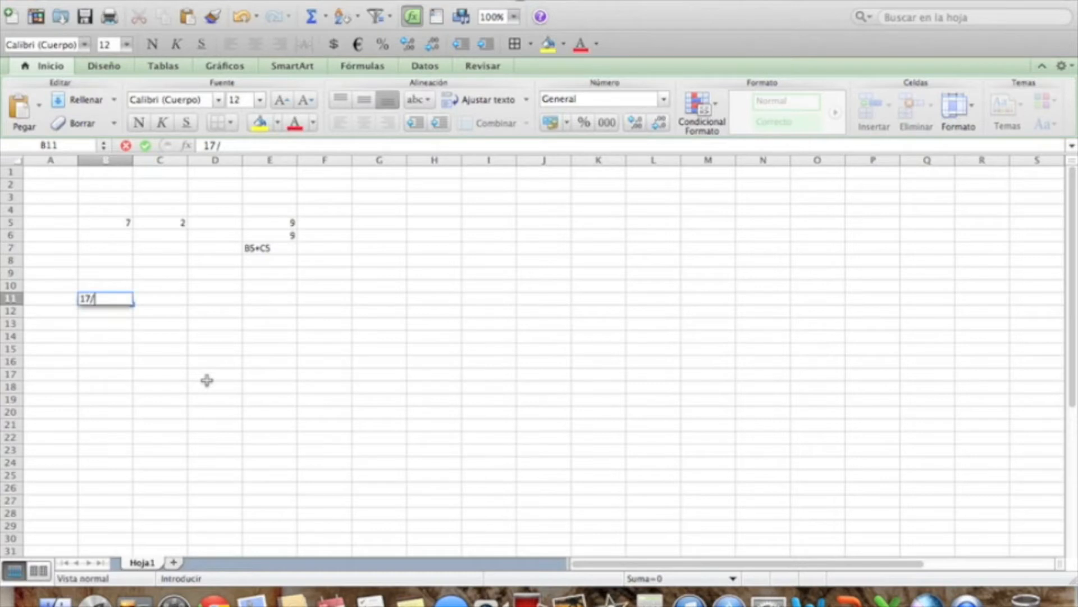
type("6/2010")
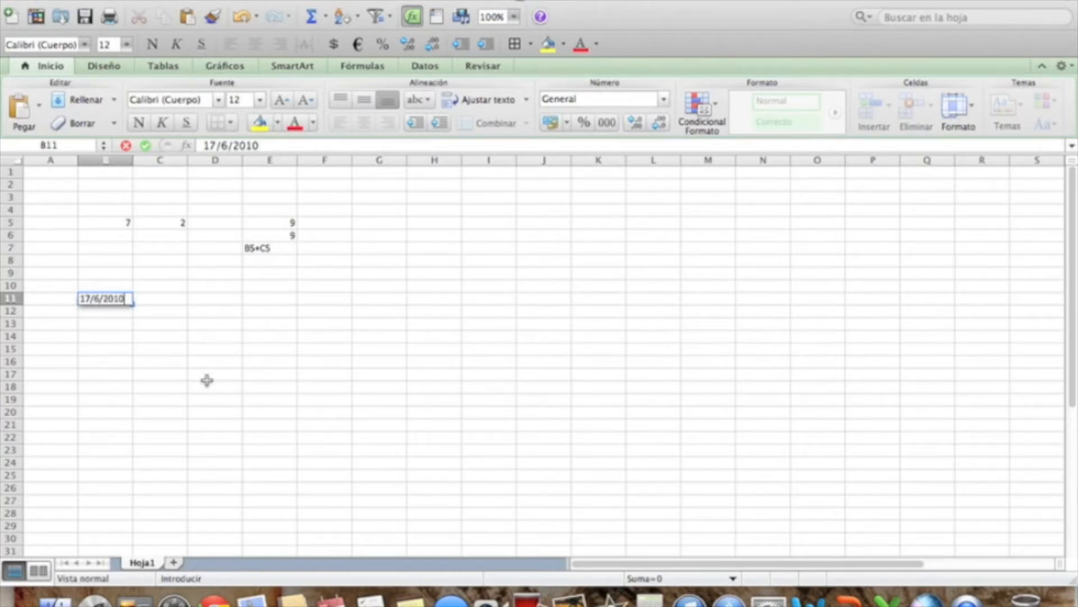
key("Return")
- Enter the date 11-6-2010 in cell C11, using hyphens as separators
key("Right")
key("Up")
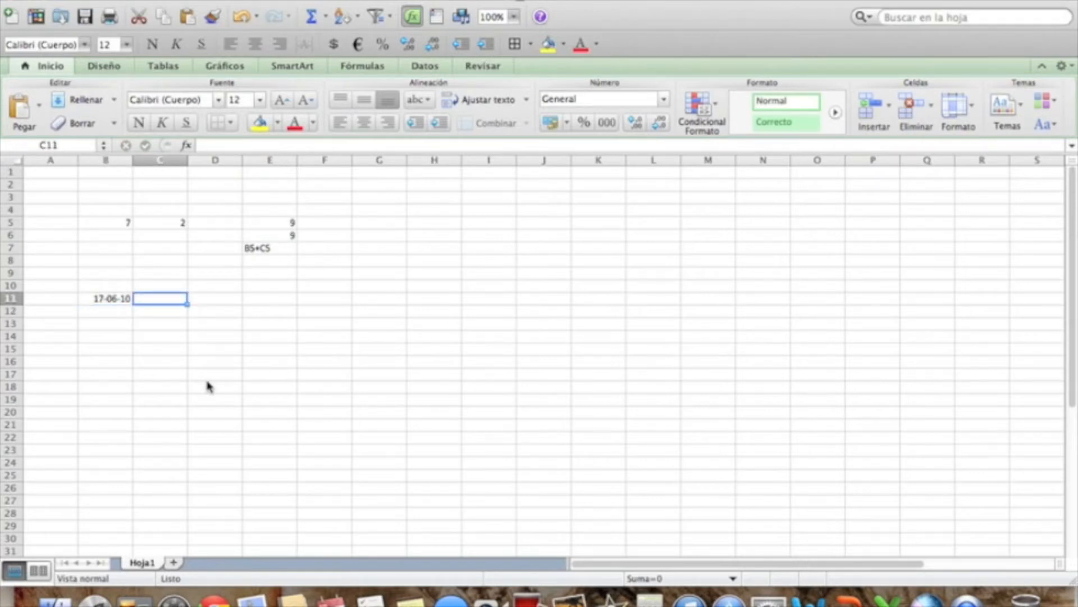
type("11-6-2010")
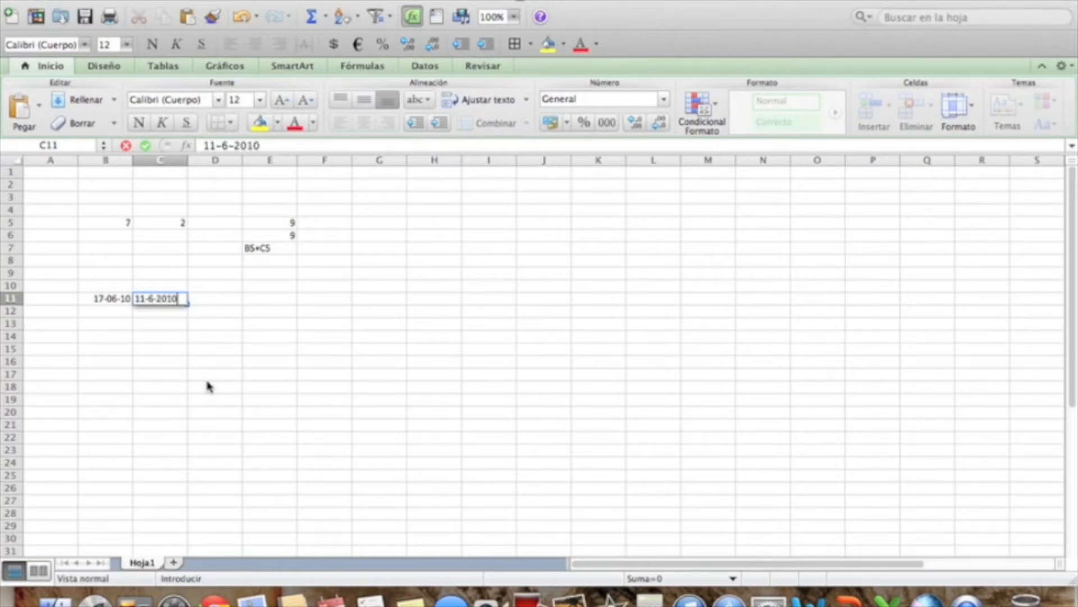
key("Return")
- Compare how the dates in B11 and C11 are stored and formatted
key("Up")
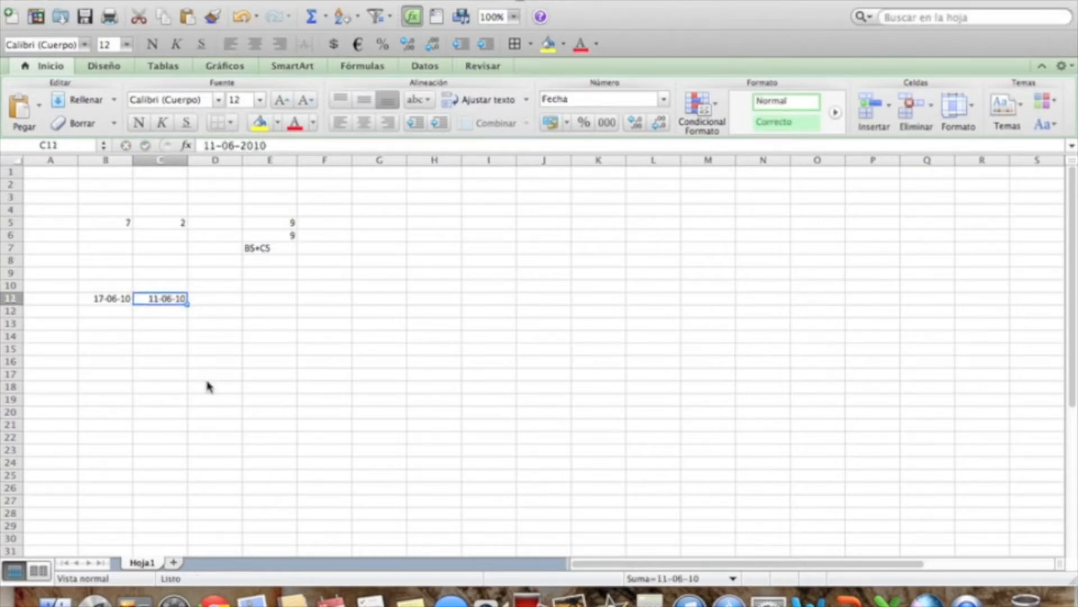
key("Left")
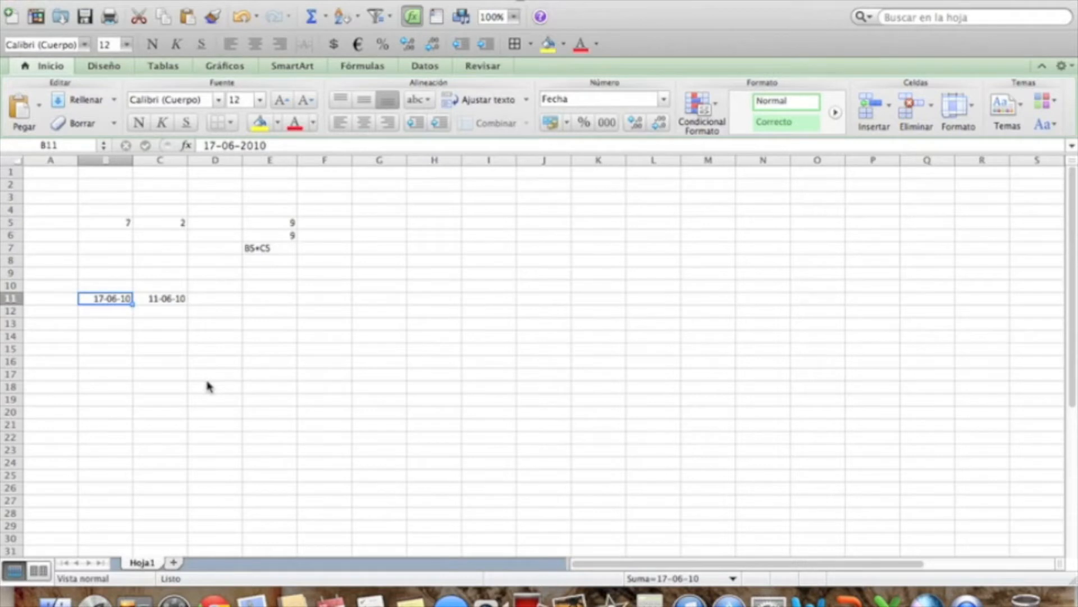
key("Right")
key("Left")
key("Right")
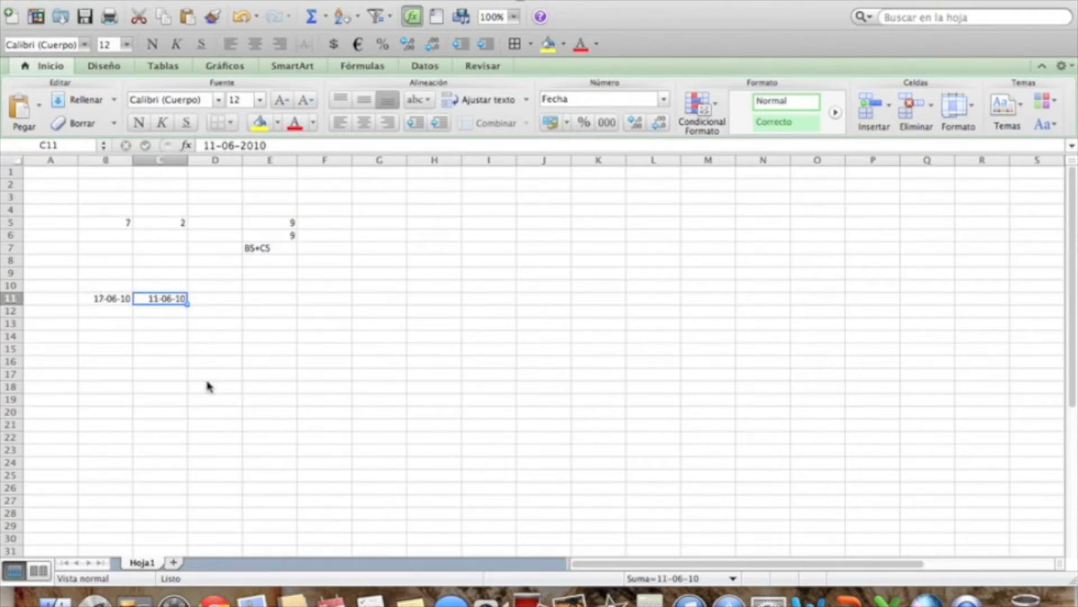
key("Left")
key("Right")
key("Left")
key("Right")
- Enter the formula ="17-06-10"-"11-06-10" in cell E11 to subtract the two dates, and select that cell again
key("Right")
key("Right")
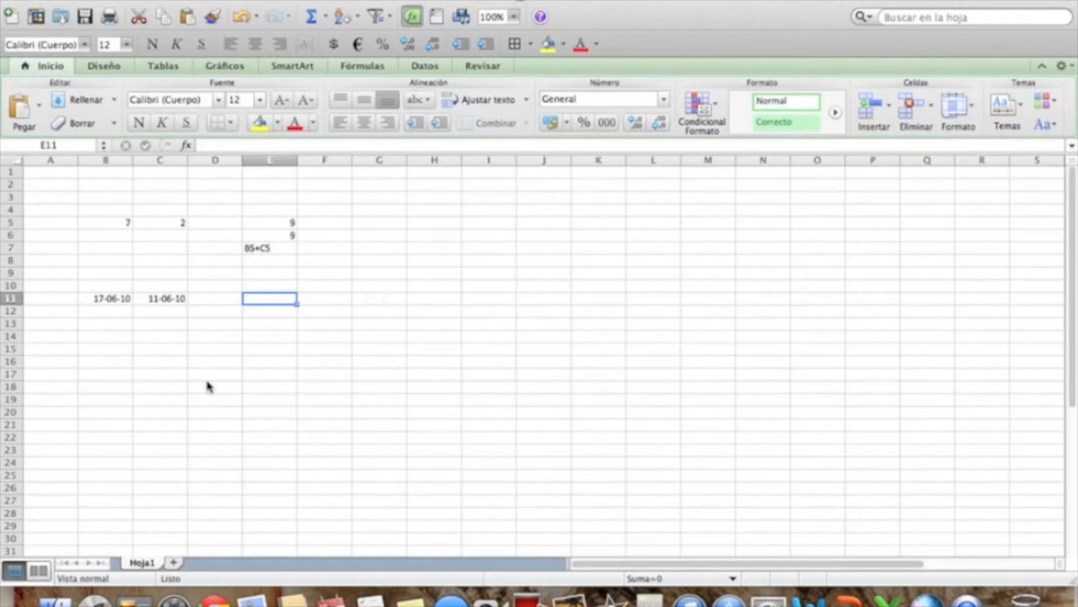
type("=")
left_click(207, 378)
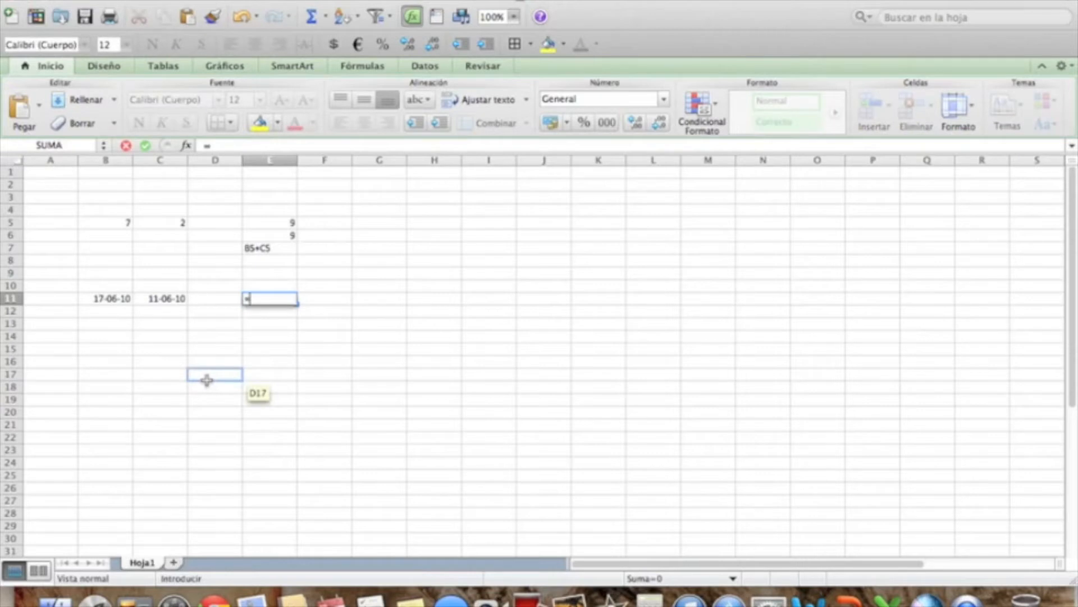
type("\"")
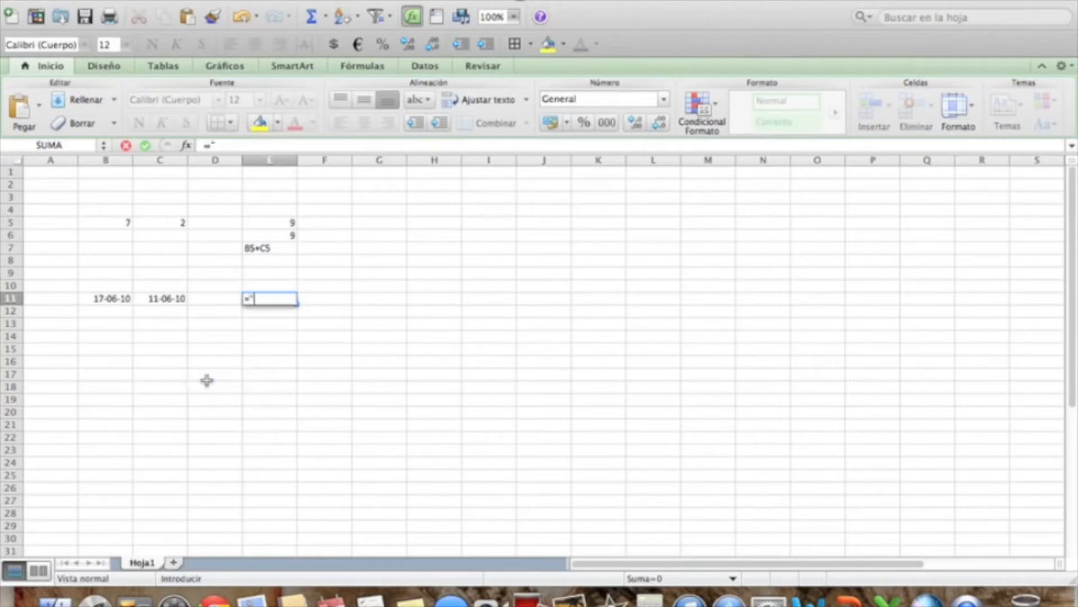
type("17-06-10")
type("\"")
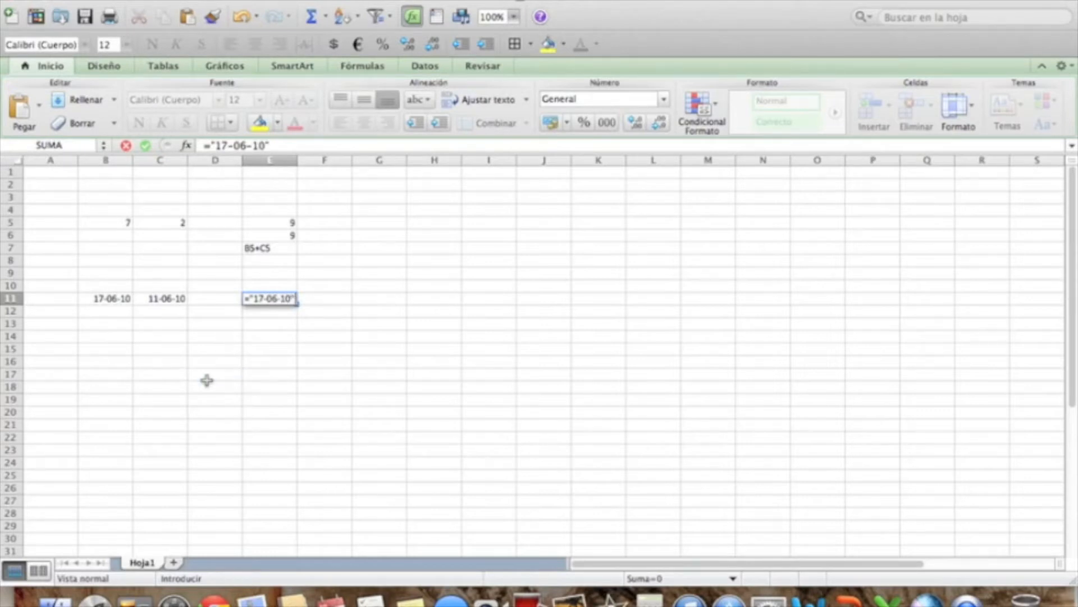
type("-\"")
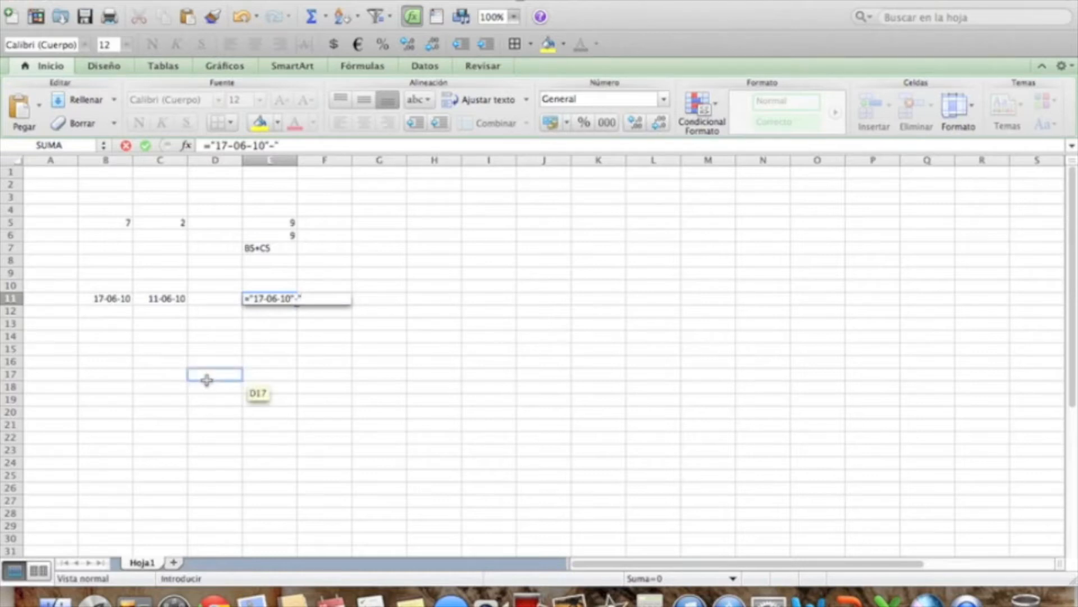
type("11-06-10\"")
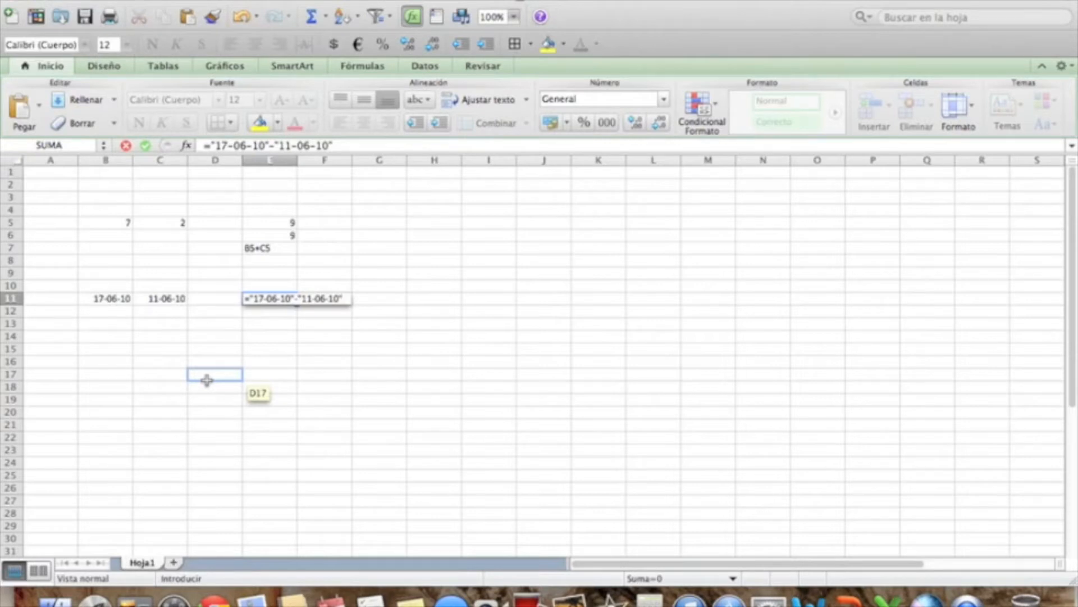
key("Return")
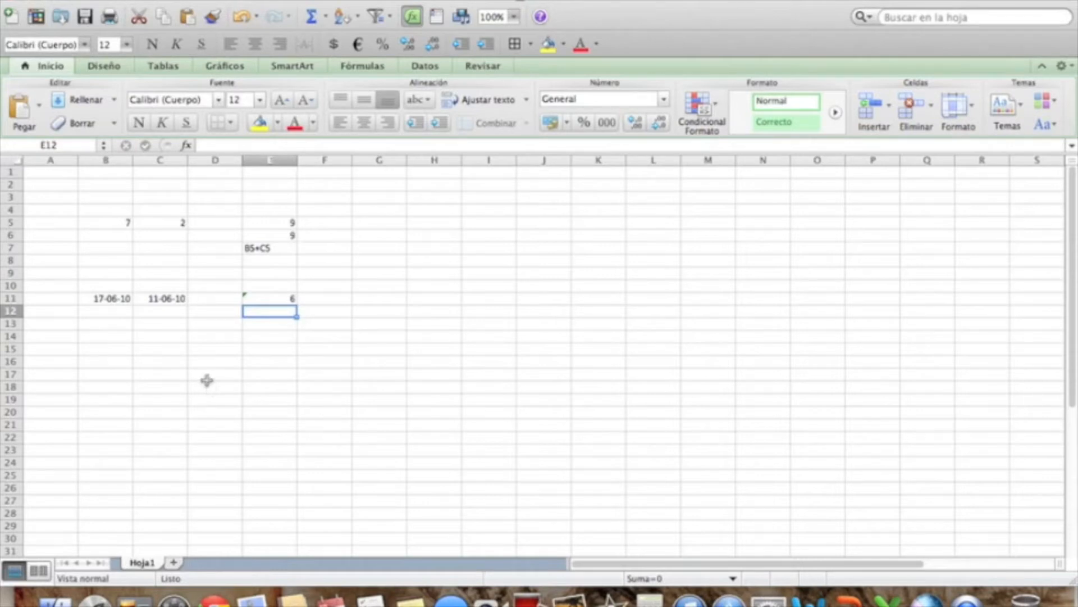
left_click(256, 296)
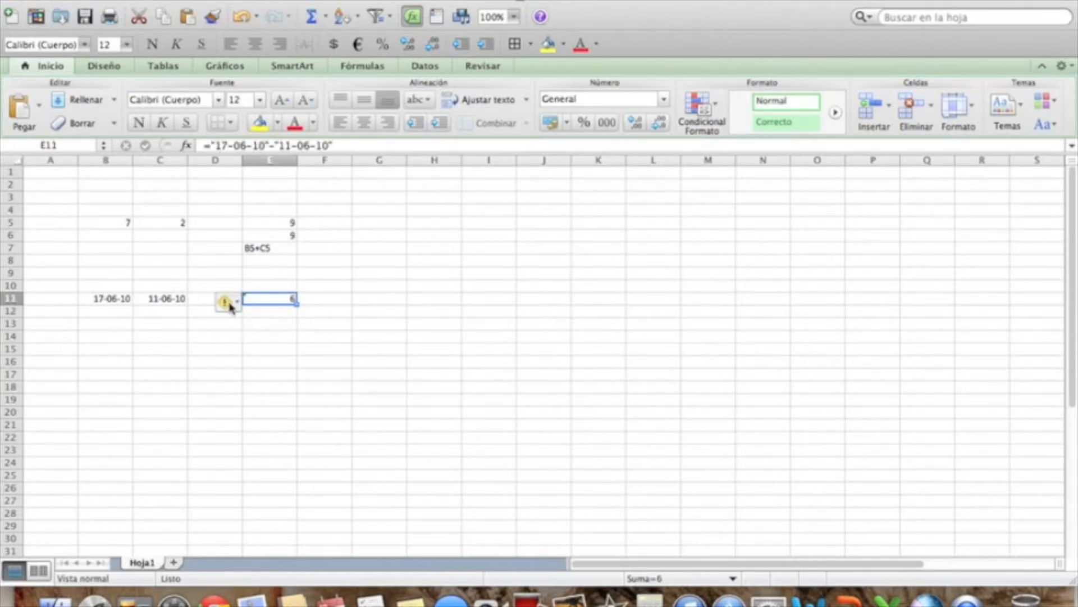
- Check the error-checking options offered for the date formula in E11
left_click(232, 305)
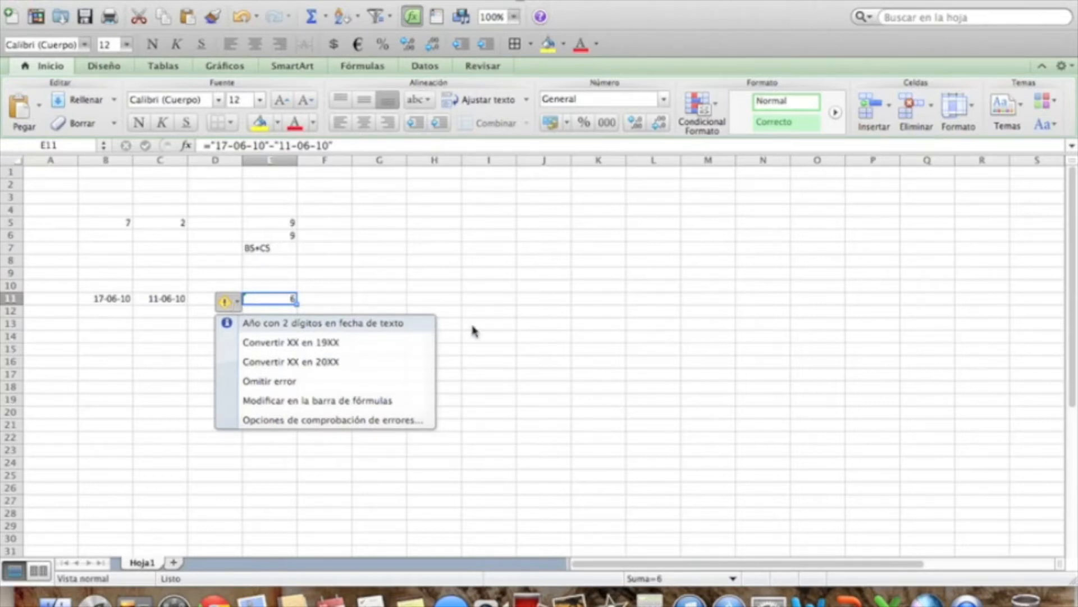
left_click(236, 304)
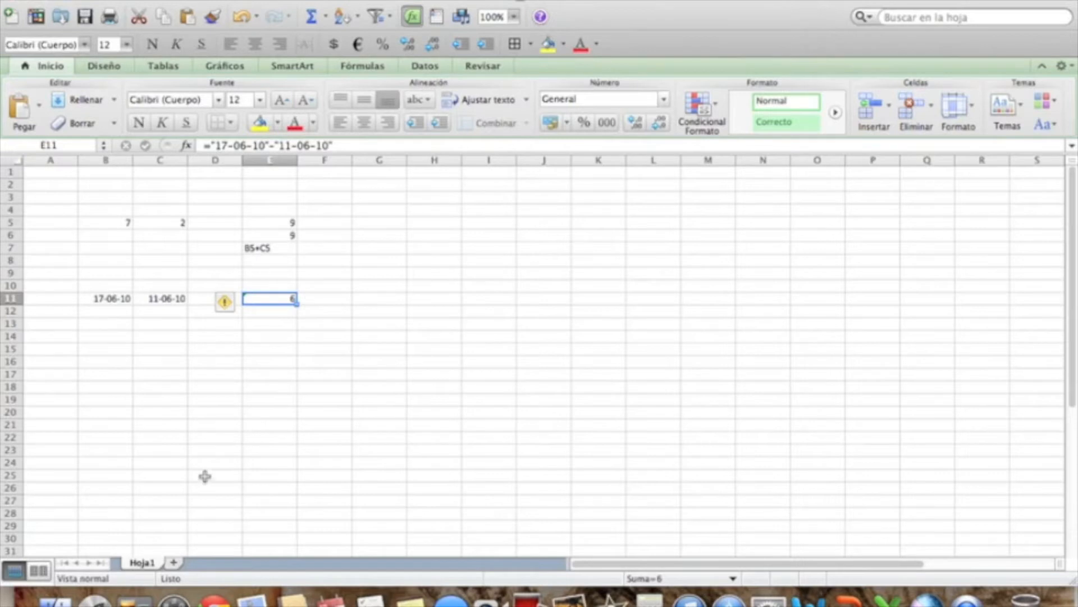
- Add a new sheet, fill B4:B23 with the series 1 to 20, and select cell D4
left_click(174, 563)
left_click(108, 224)
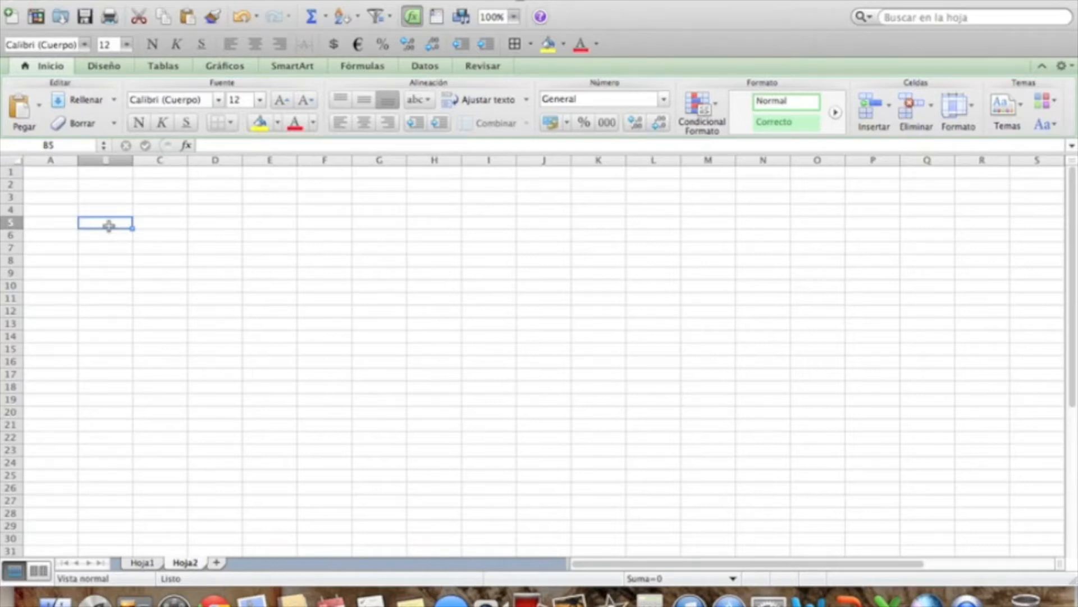
key("Up")
type("1")
key("Return")
type("2")
key("Return")
left_click_drag(107, 206, 124, 460)
left_click(318, 372)
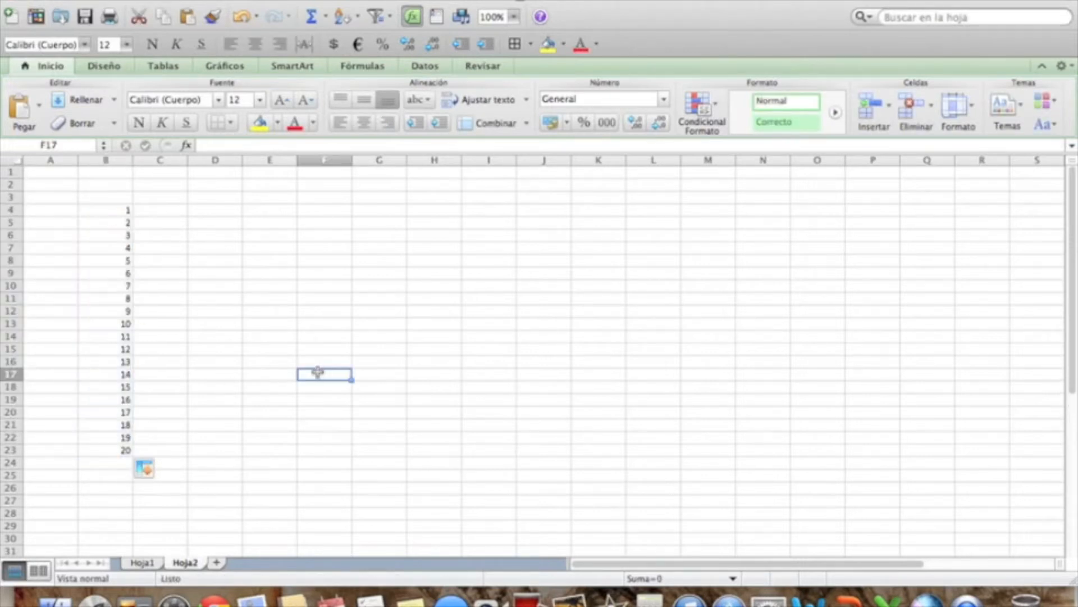
left_click(227, 211)
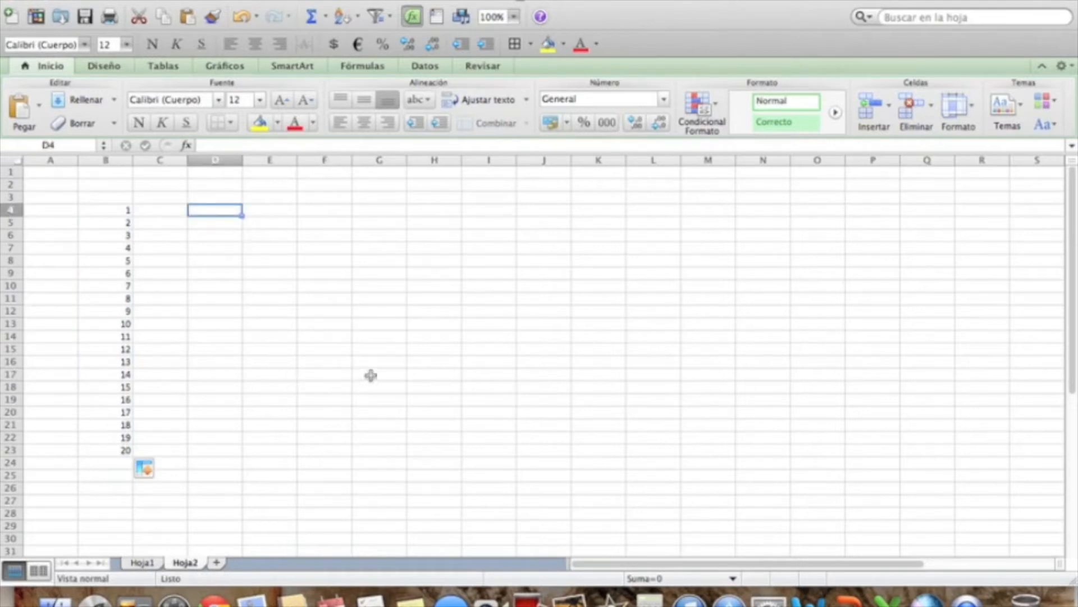
type("=")
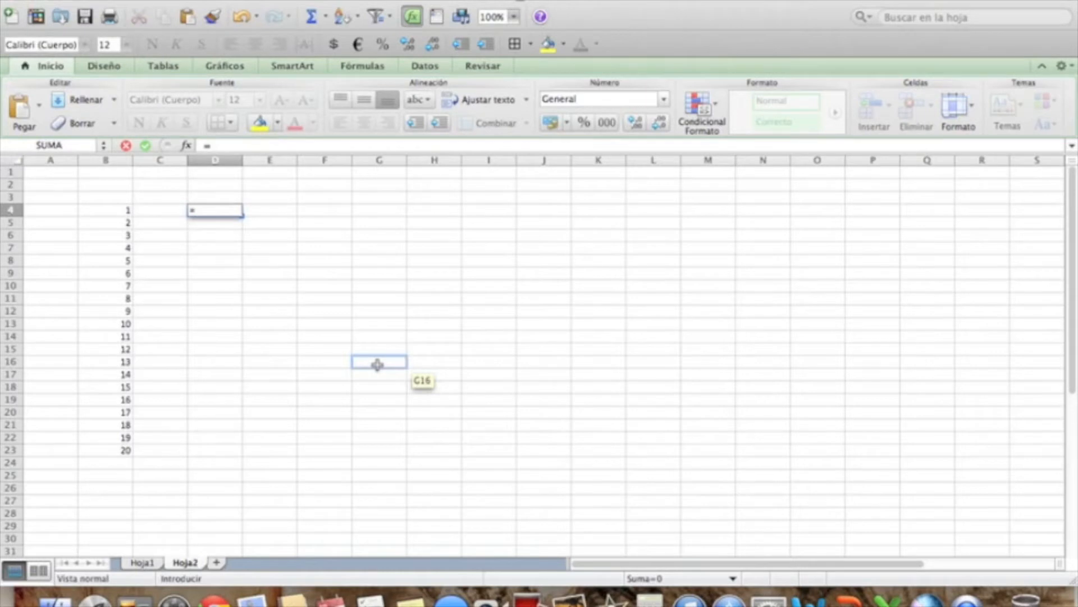
type("B4+")
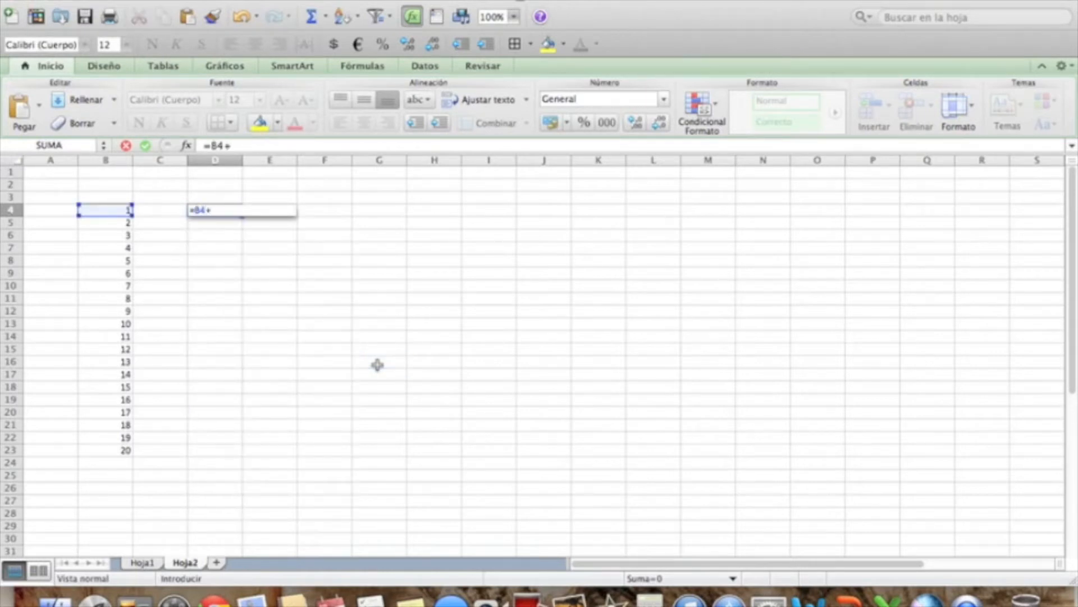
type("B5+")
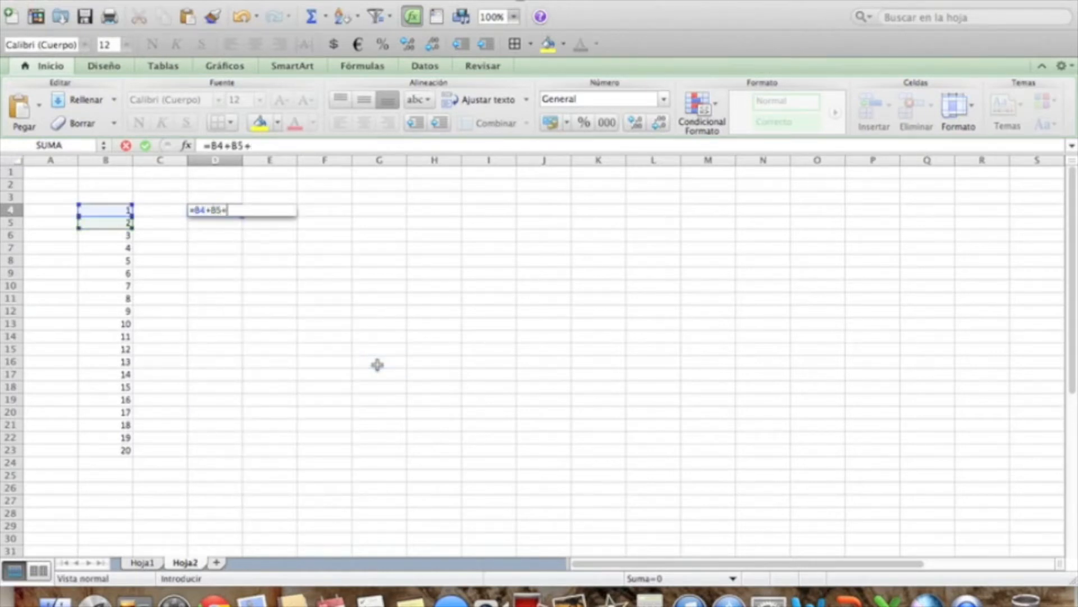
type("B6+")
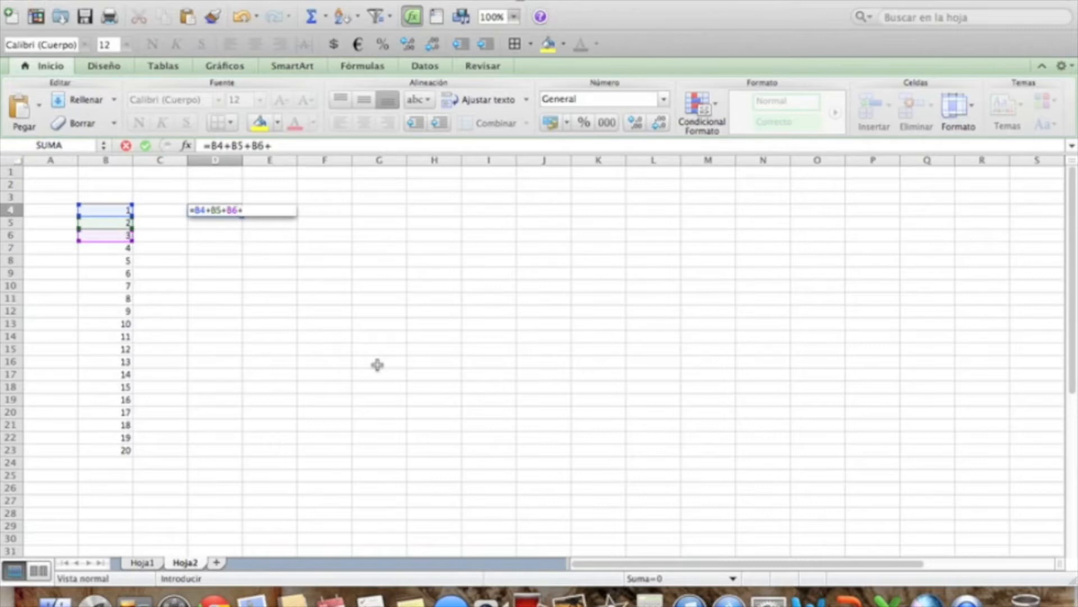
type("B7+B")
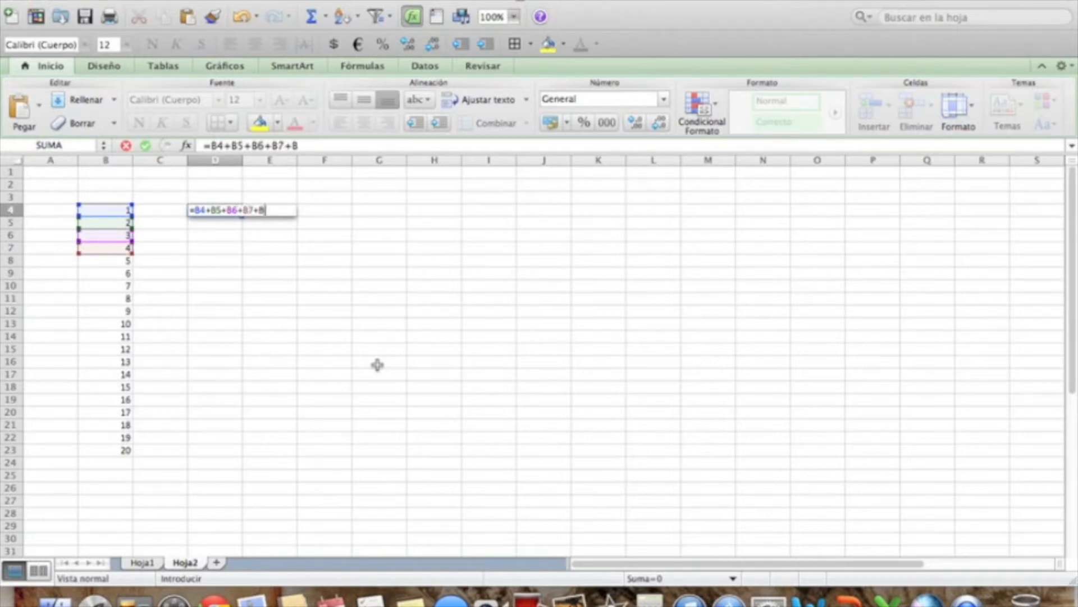
type("8+")
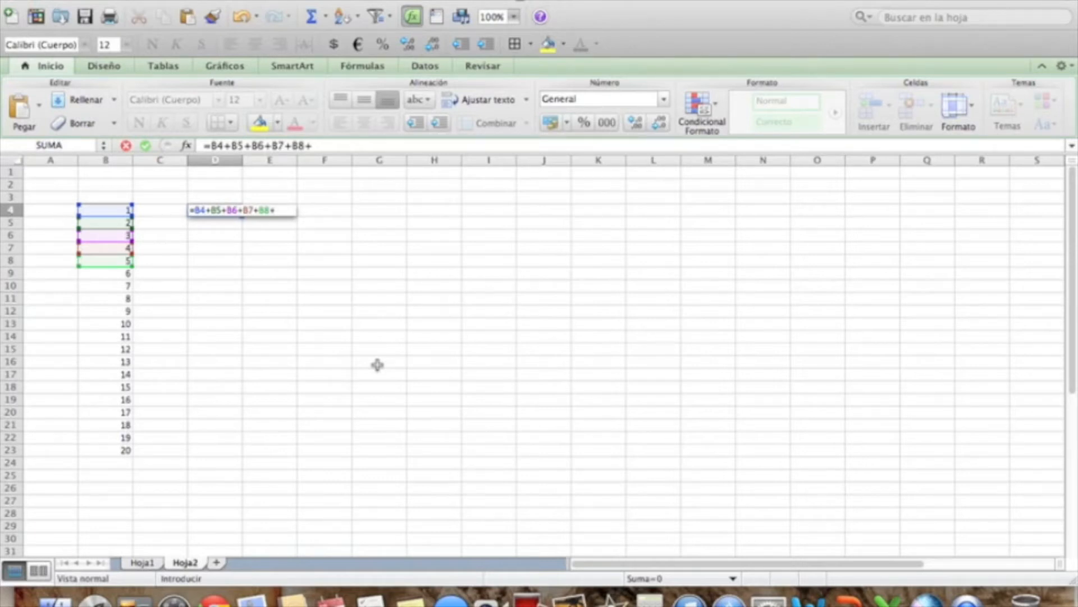
key("BackSpace")
key("BackSpace")
key("BackSpace")
key("BackSpace")
key("BackSpace")
key("BackSpace")
key("BackSpace")
key("BackSpace")
key("BackSpace")
key("BackSpace")
key("BackSpace")
key("BackSpace")
key("BackSpace")
key("BackSpace")
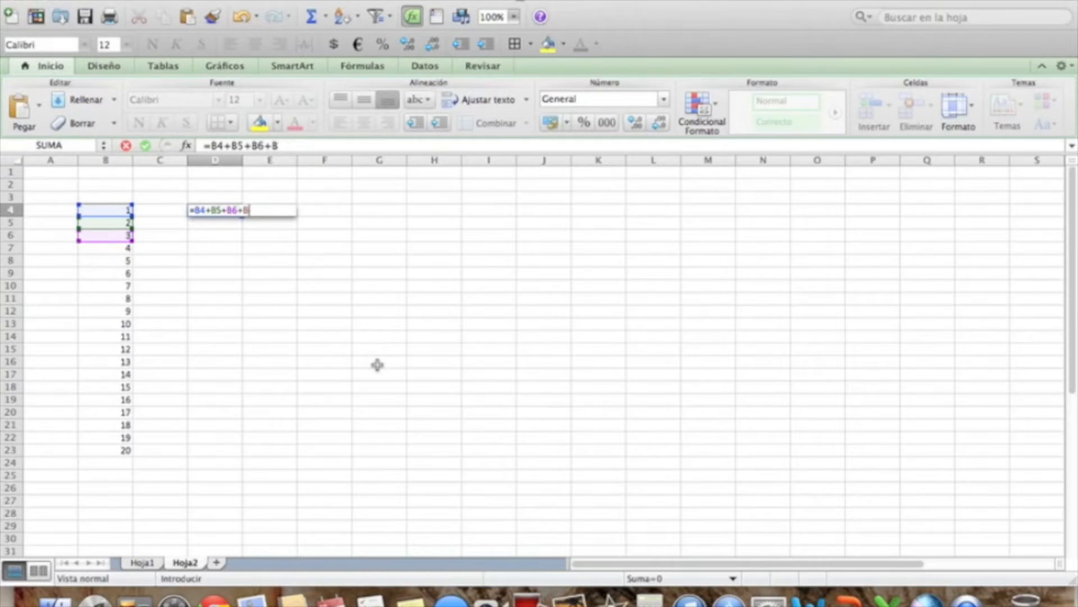
key("BackSpace")
key("BackSpace")
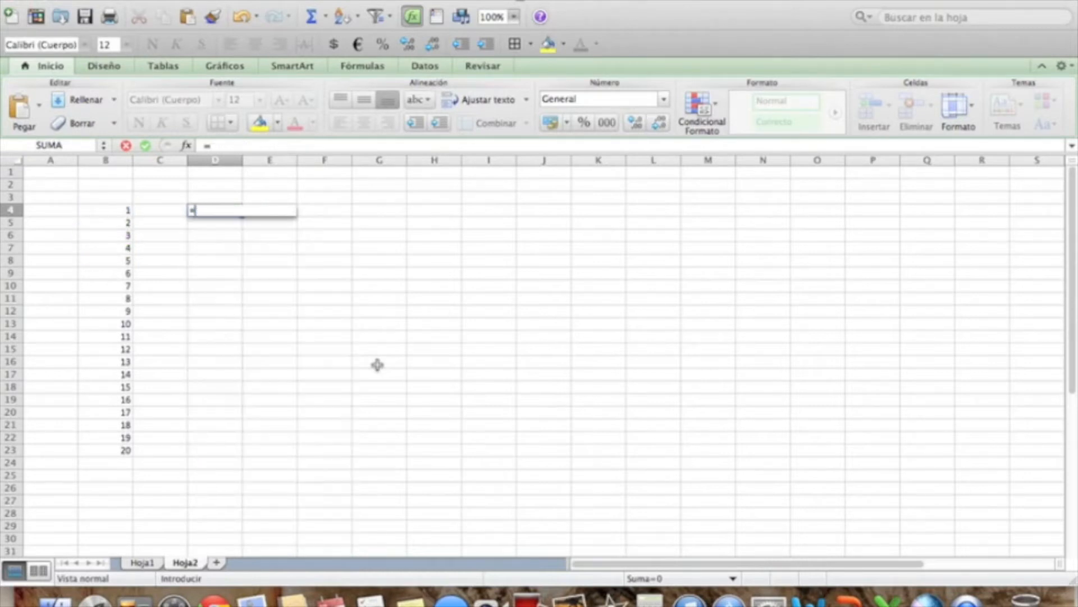
key("Escape")
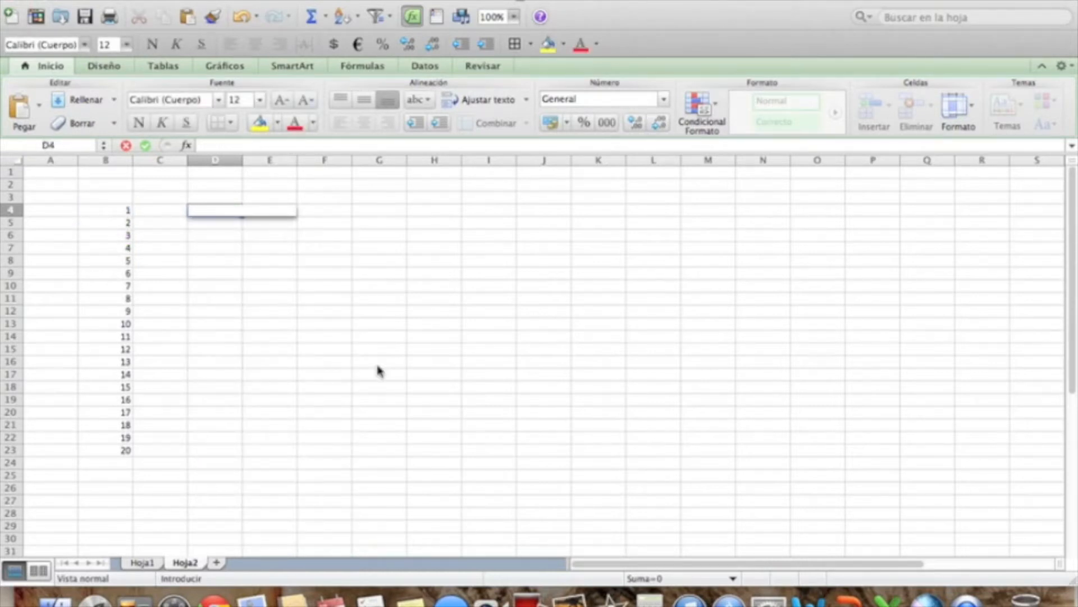
- Enter the formula =SUMA(B4:B23) in cell D4 to add up the whole number series
type("=SUMA(")
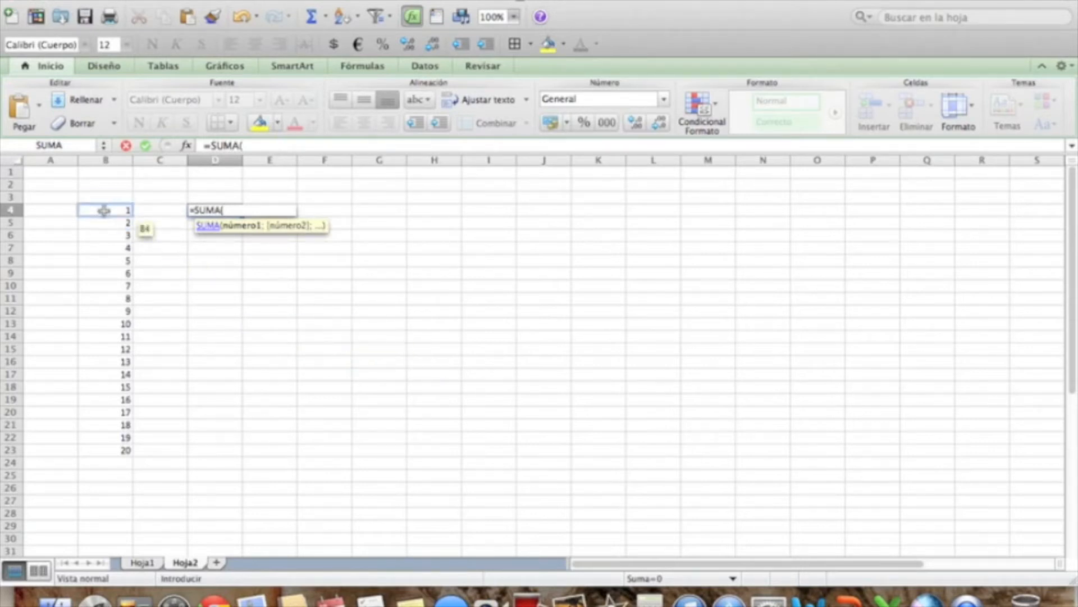
left_click_drag(104, 210, 110, 450)
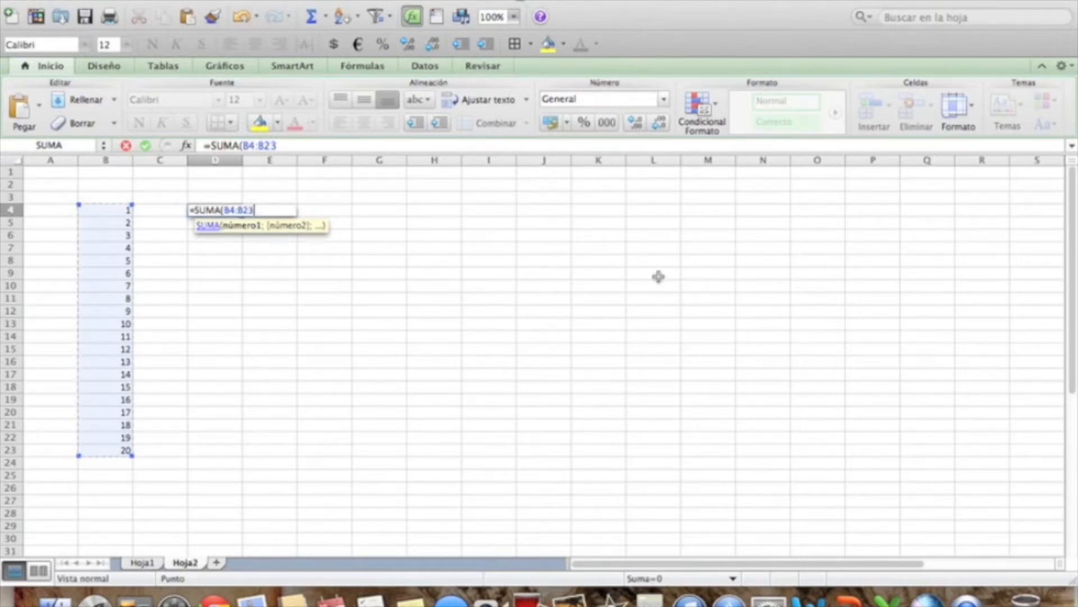
type(")")
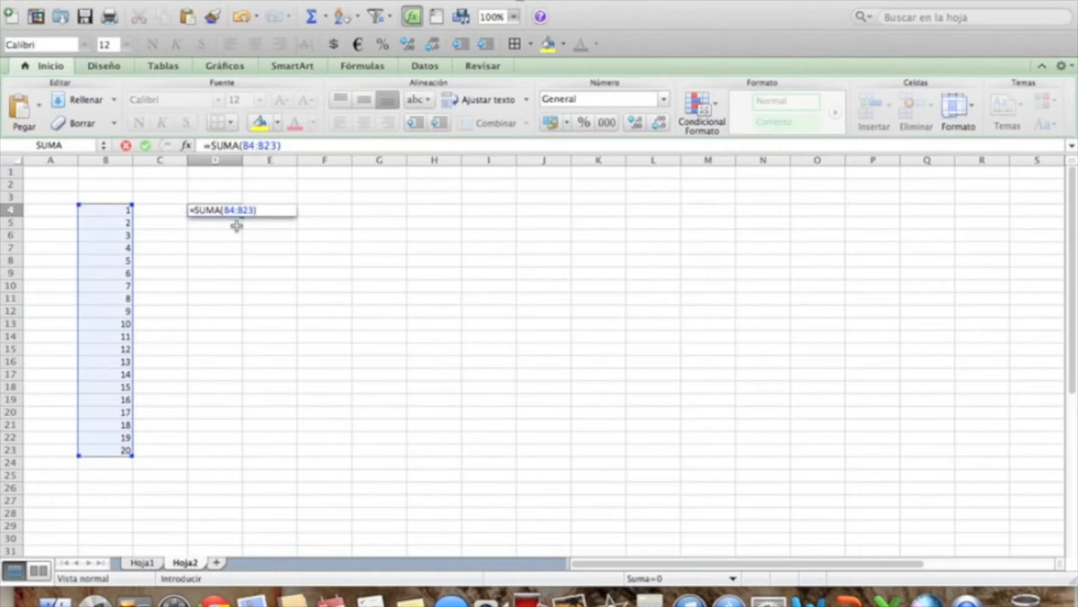
key("Return")
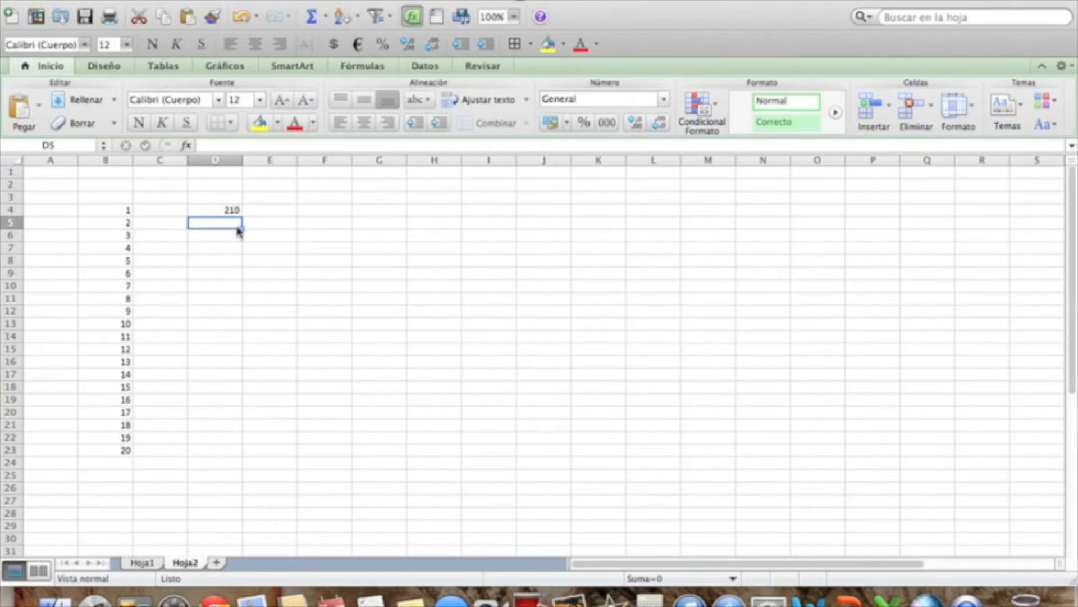
- List the arithmetic operators +, -, *, / and ^ in cells D6 to D10, one per cell
key("Down")
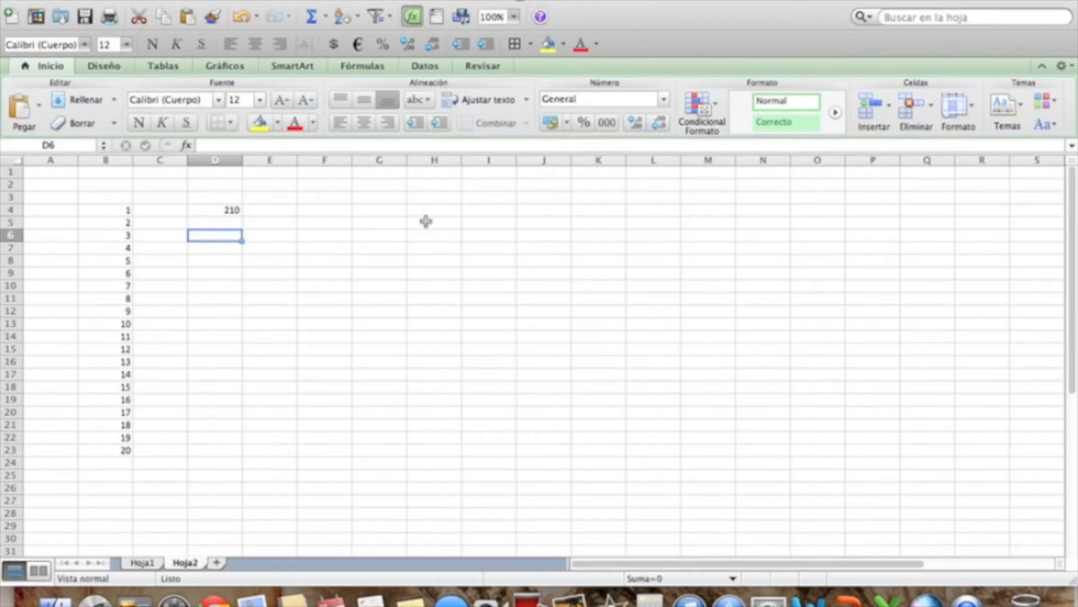
type("+")
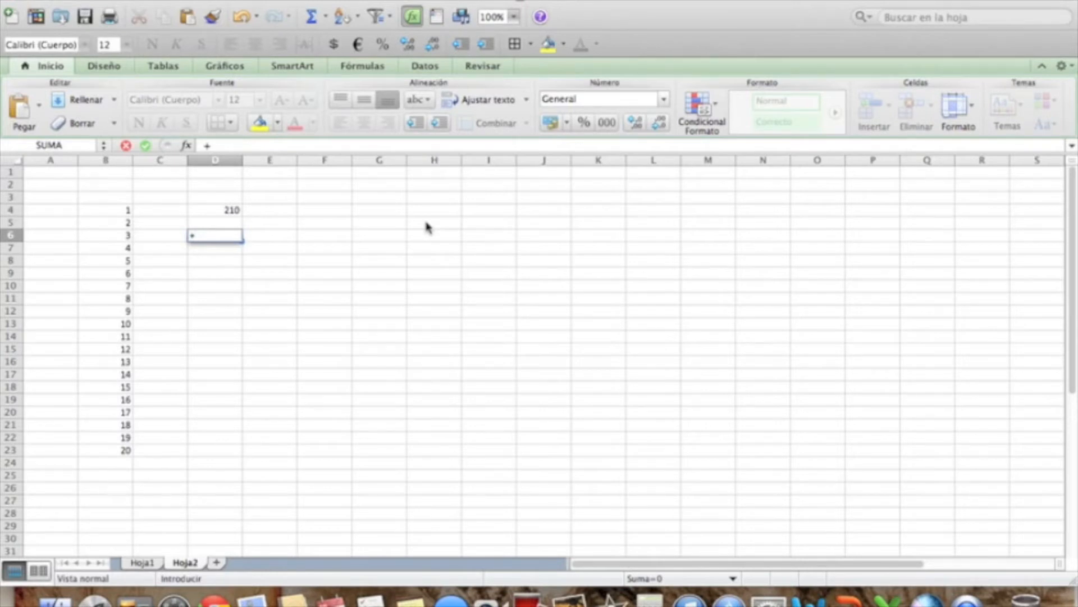
key("Return")
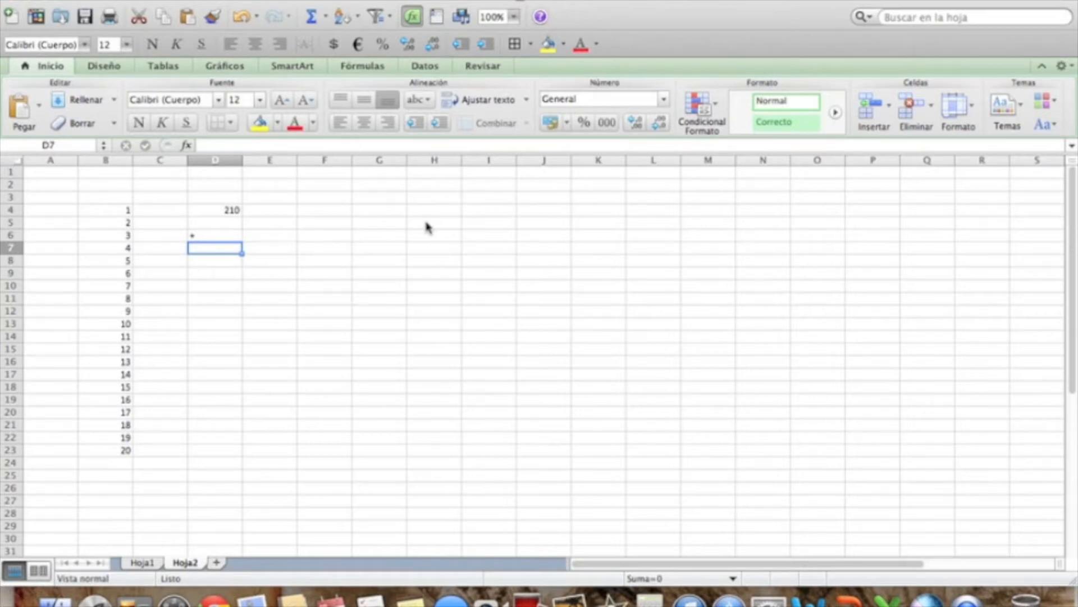
type("=")
left_click(425, 222)
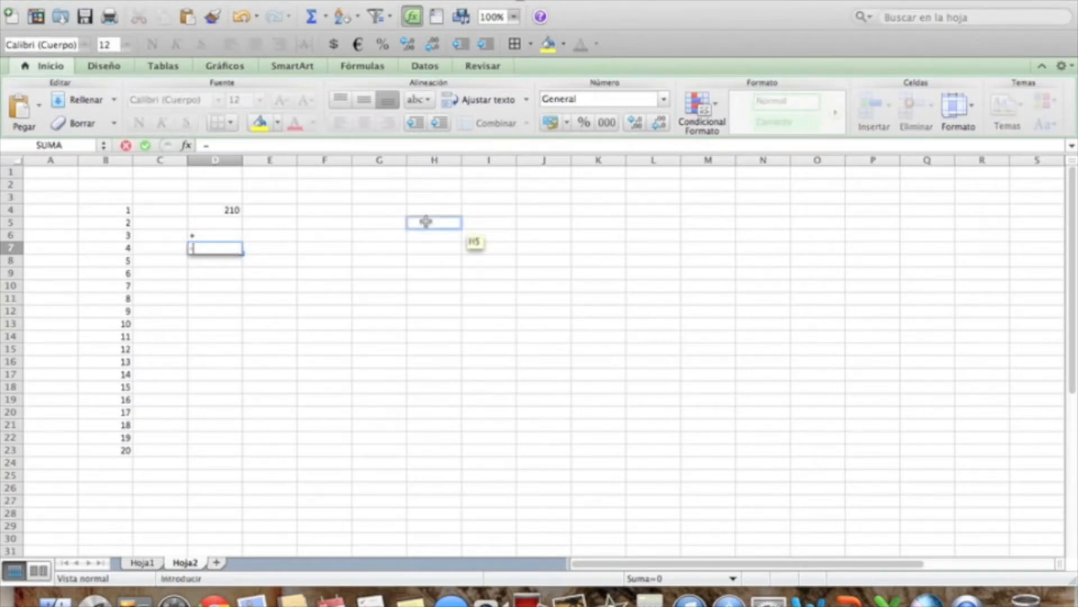
key("Return")
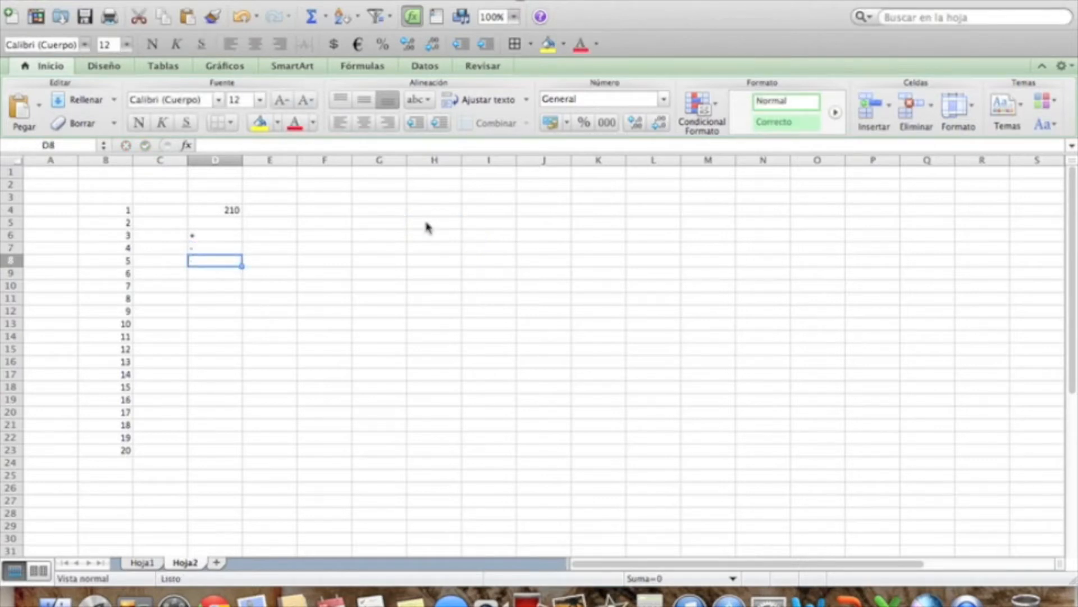
type("*")
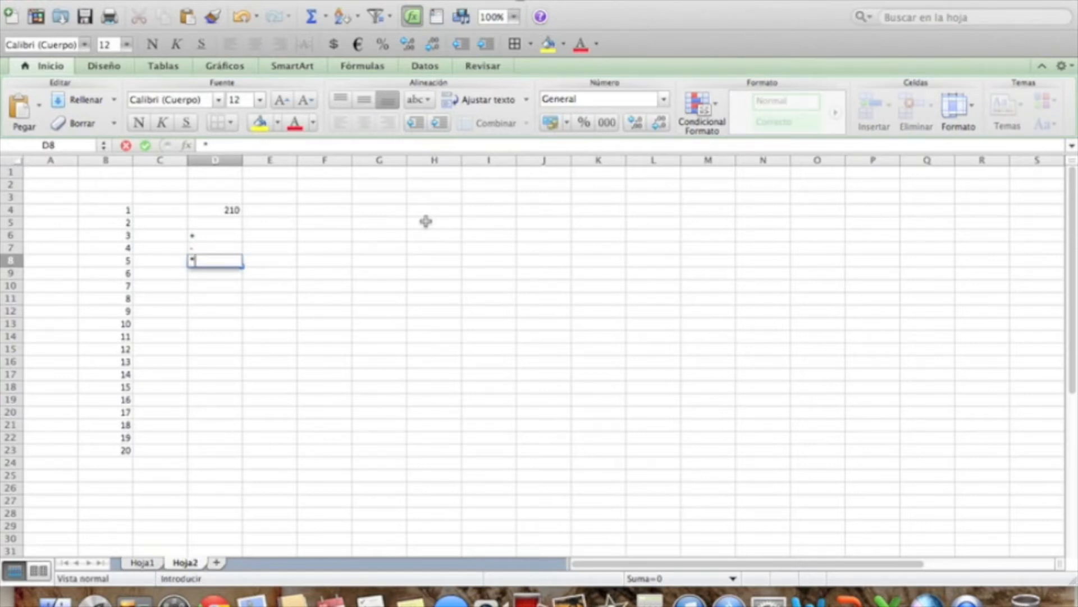
key("Return")
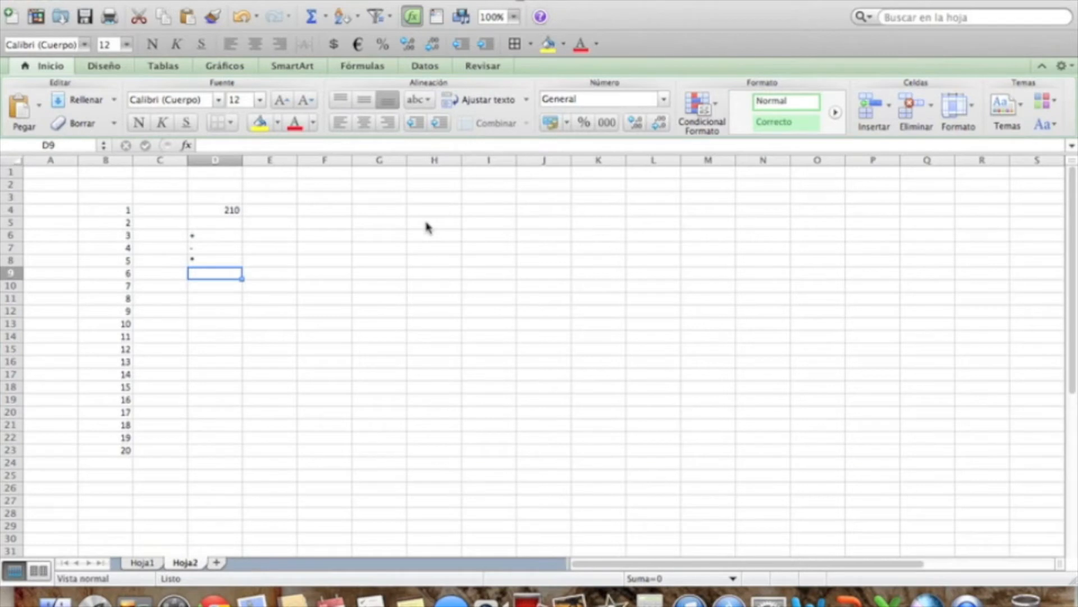
type("/")
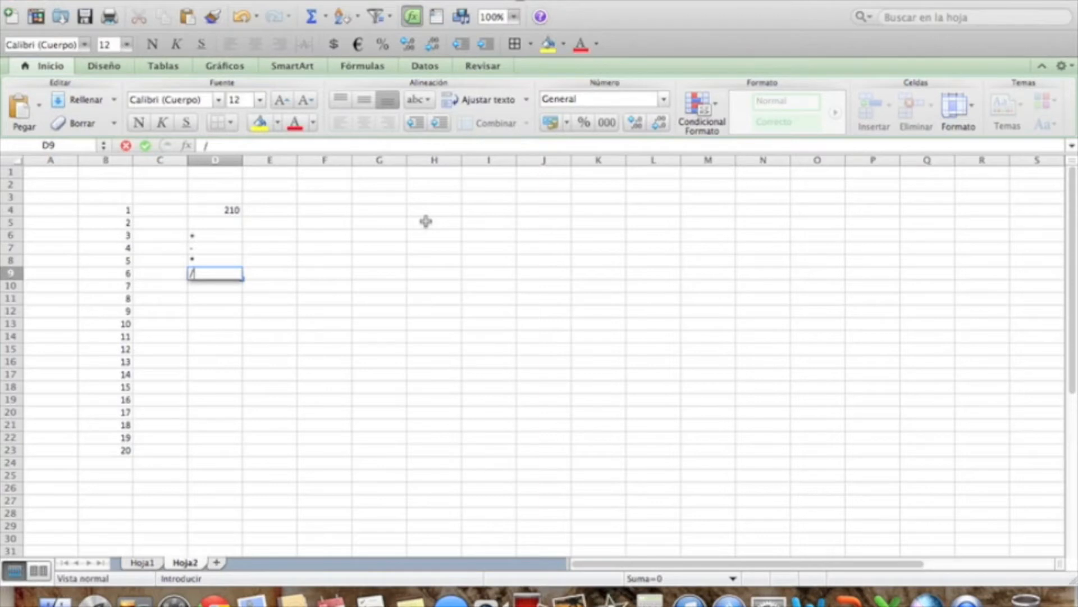
key("Return")
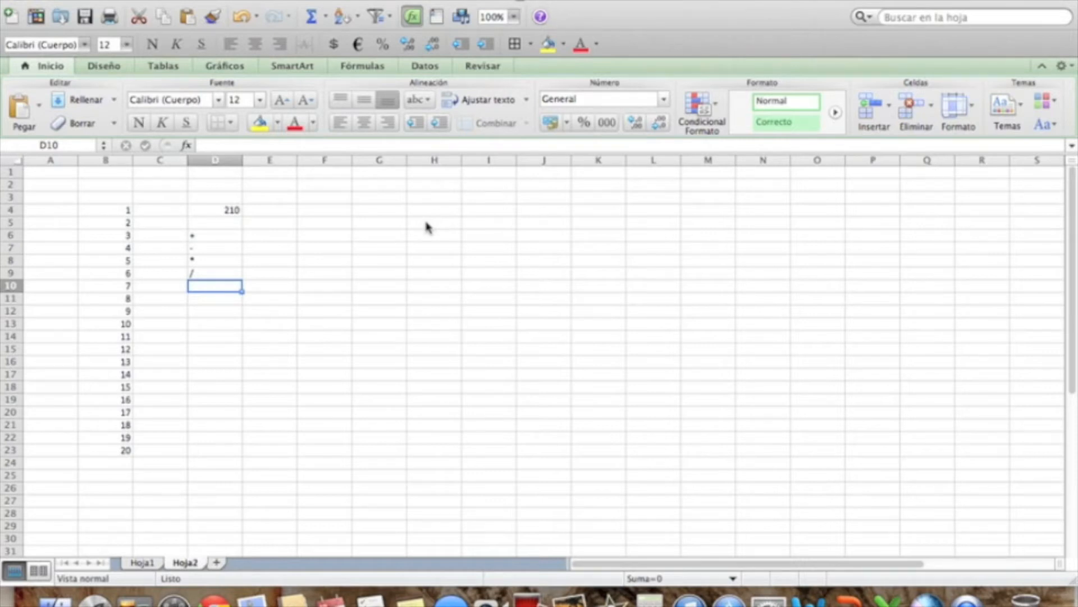
type("^")
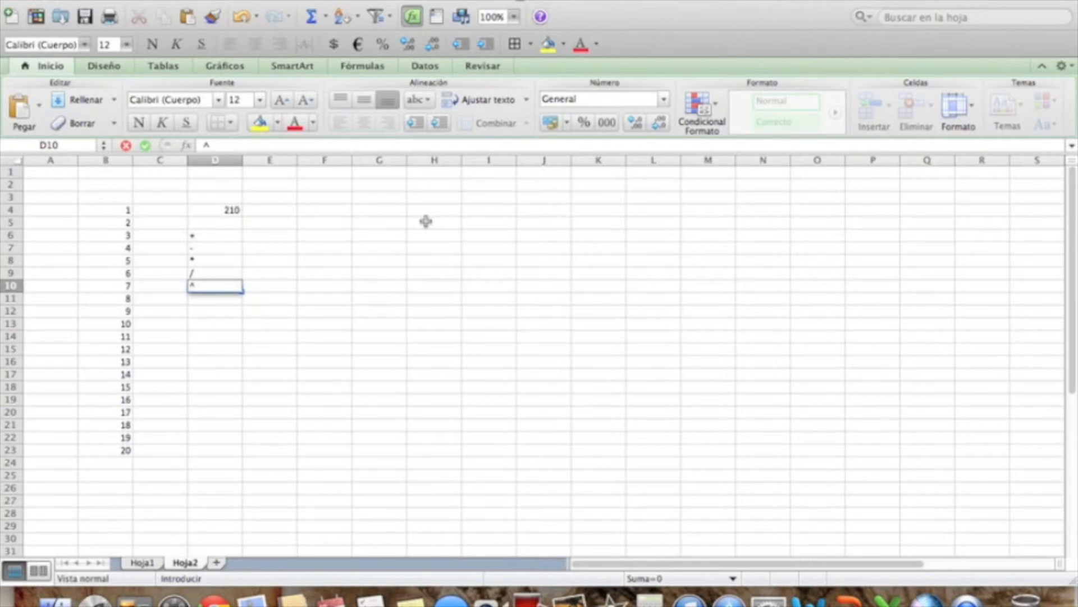
key("Return")
- List the comparison operators =, > and < in cells D13 to D15, one per cell
key("Return")
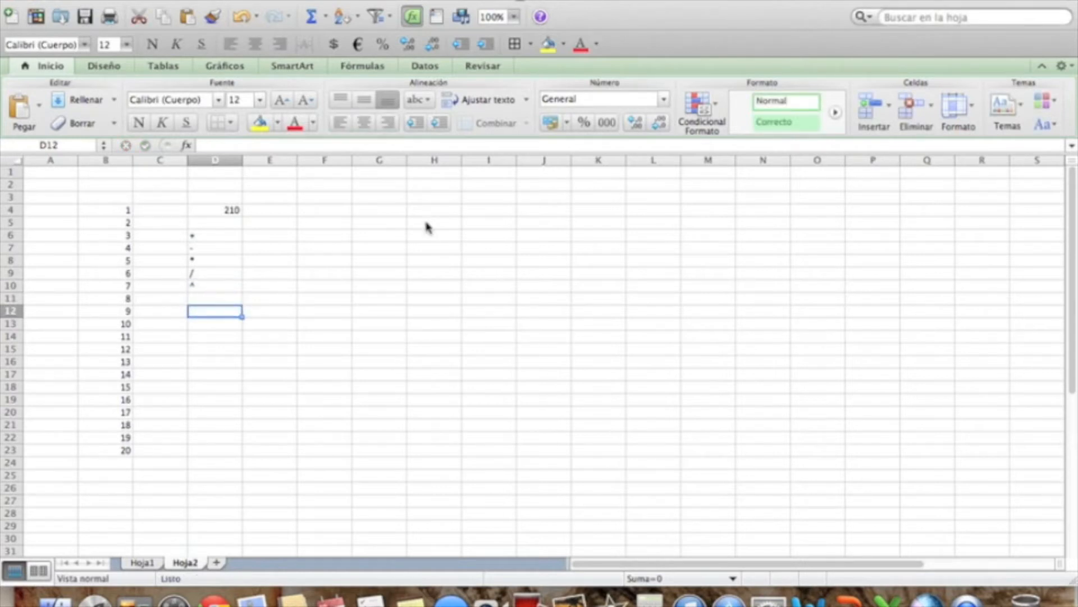
key("Return")
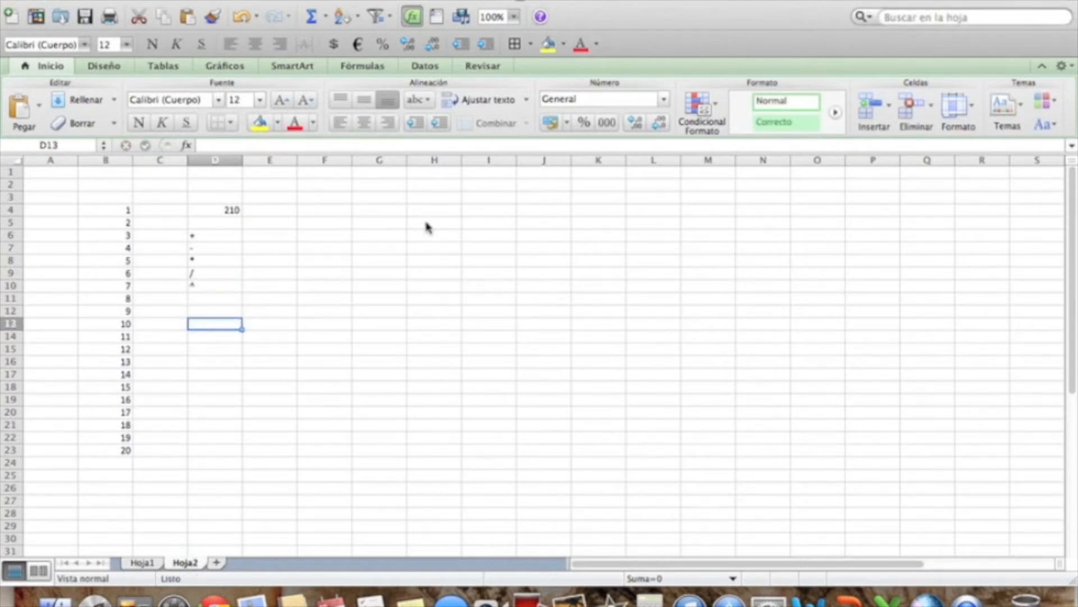
type("=")
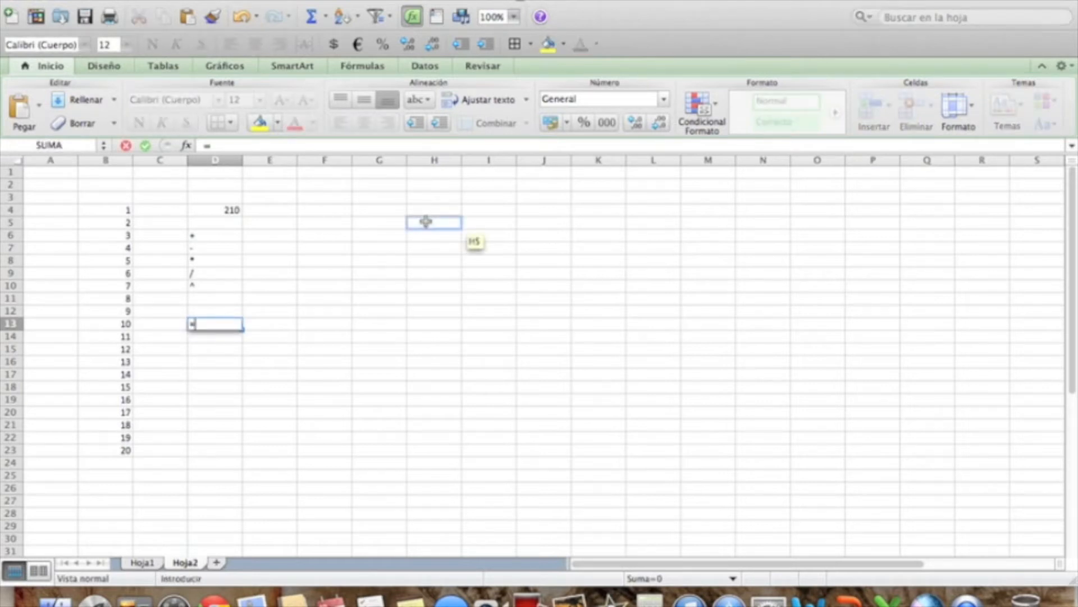
key("Return")
type(">")
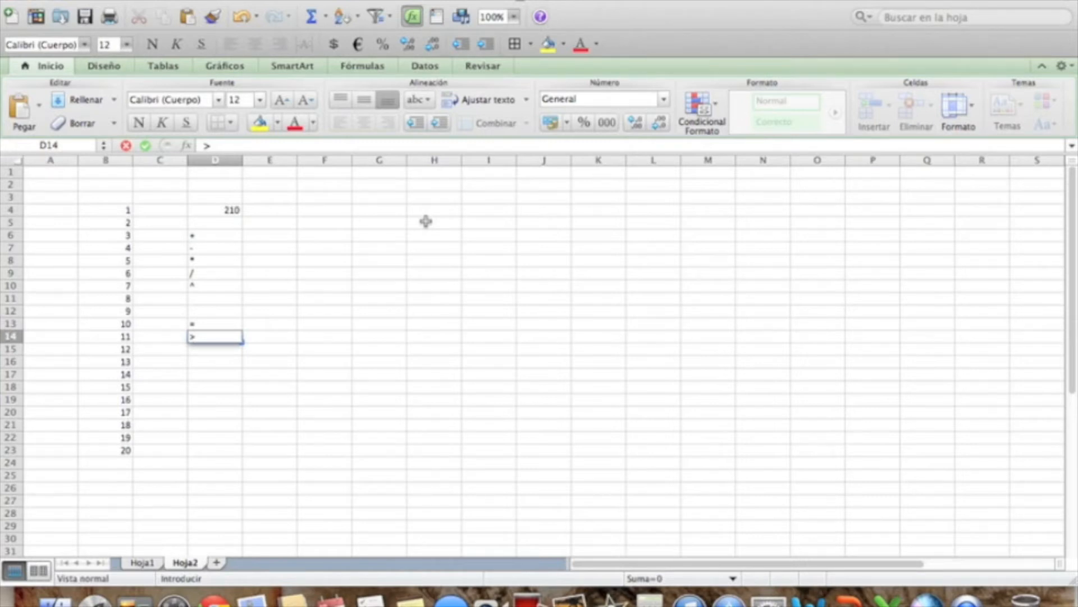
key("Return")
type("<")
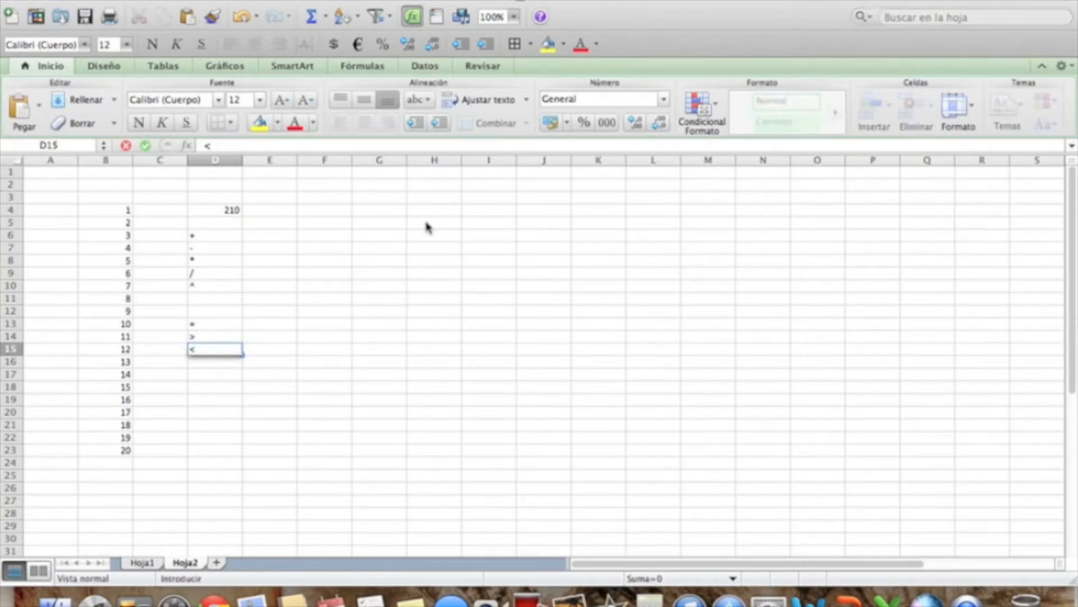
key("Return")
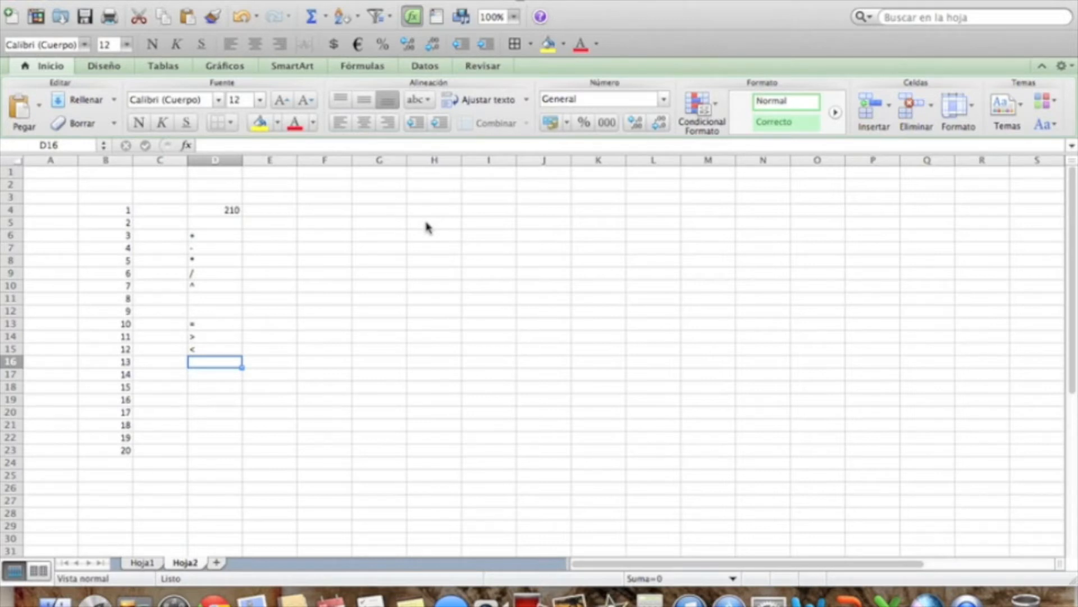
- Add the two-character comparison operators >=, <= and <> in cells D16 to D18, one per cell
type(">=")
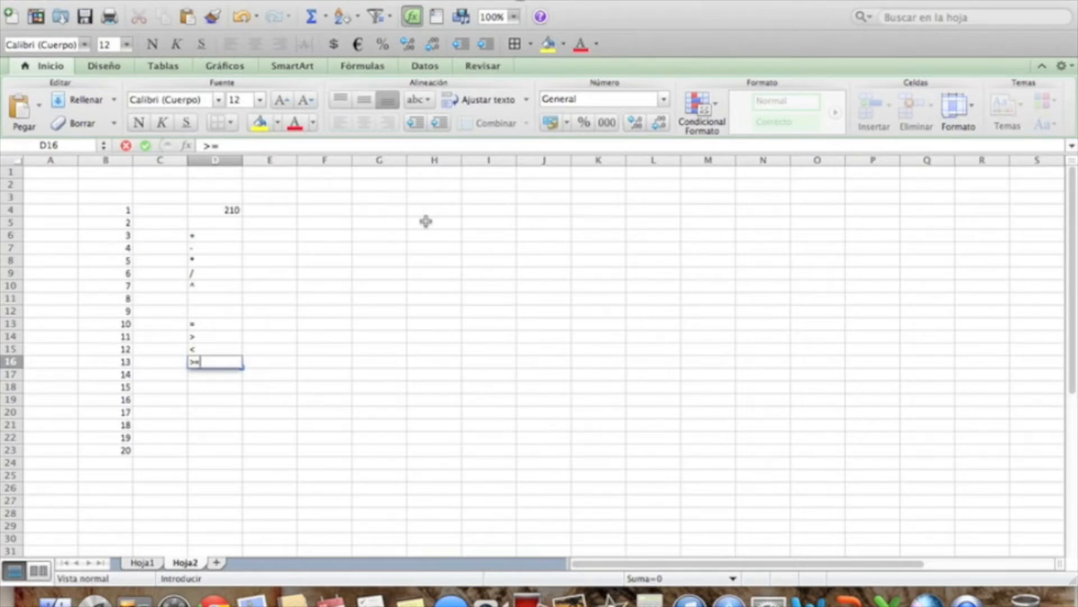
key("Return")
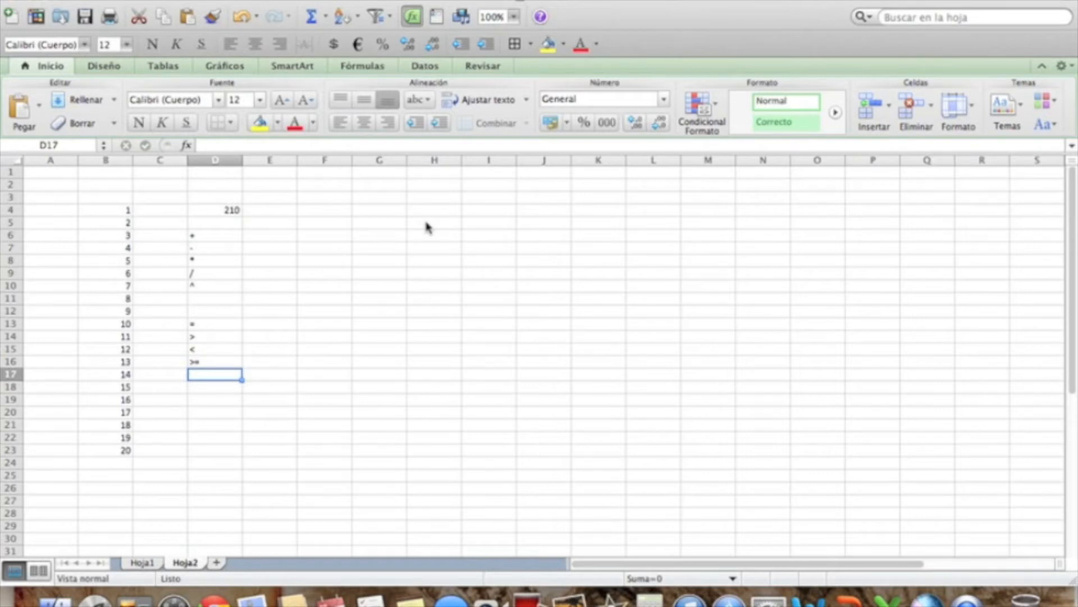
type("<=")
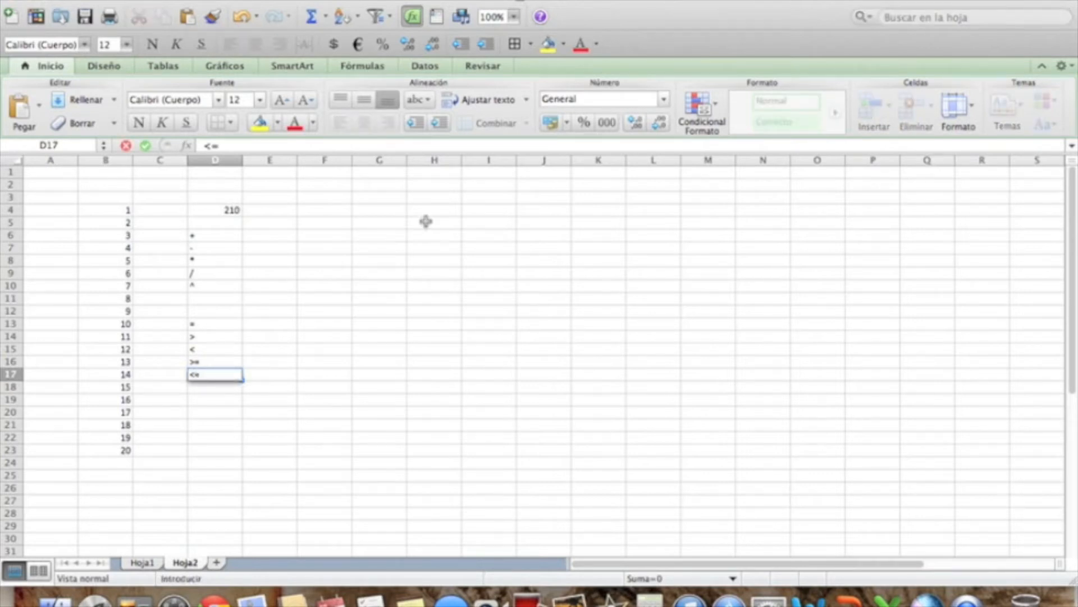
key("Return")
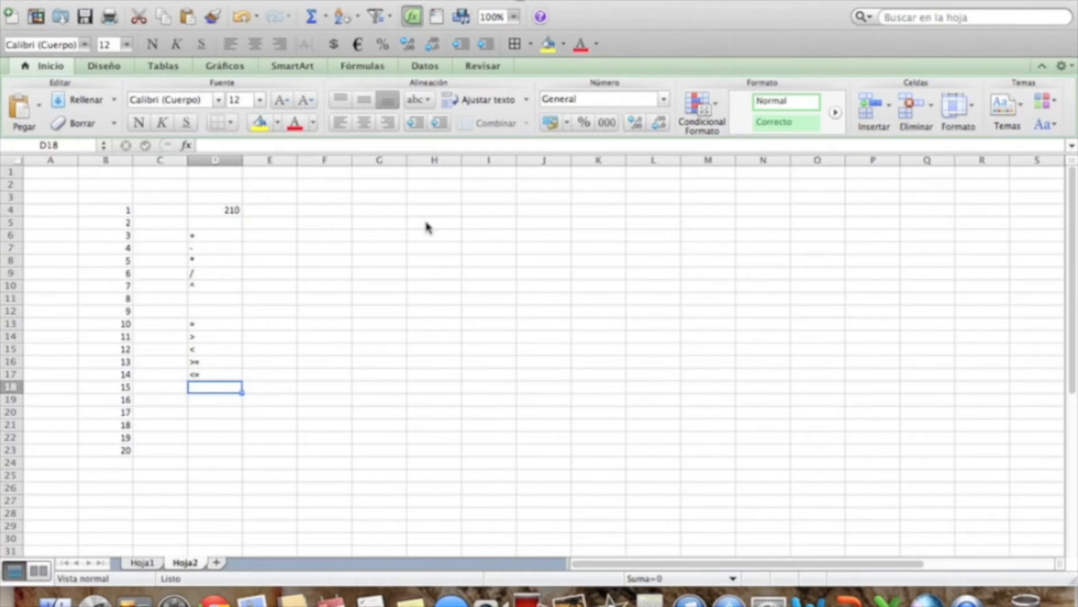
type("<>")
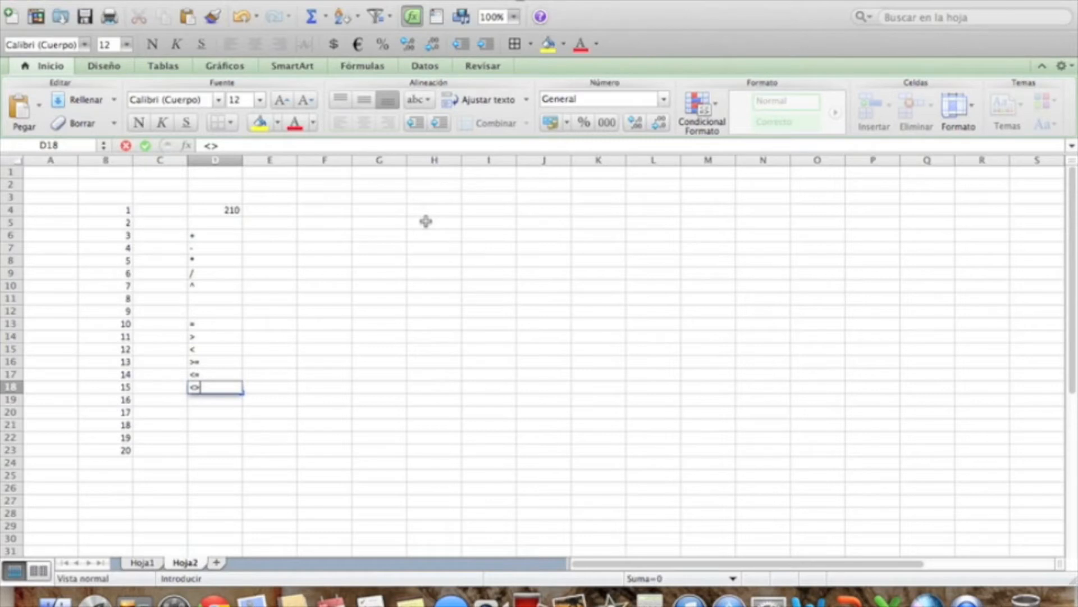
key("Return")
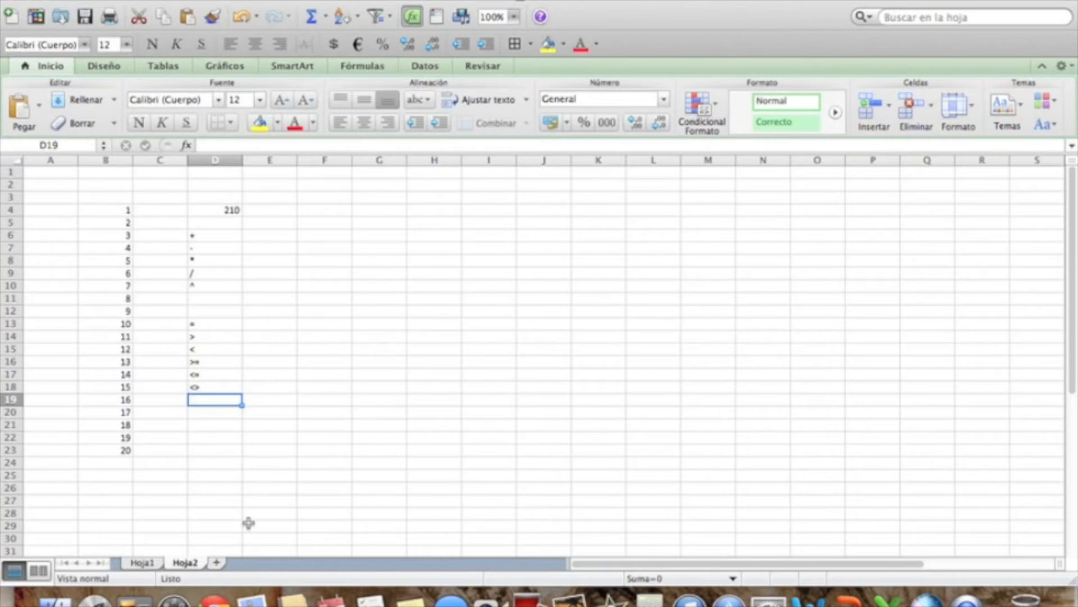
- Add a new sheet and set its zoom to 200%
left_click(216, 562)
left_click(160, 207)
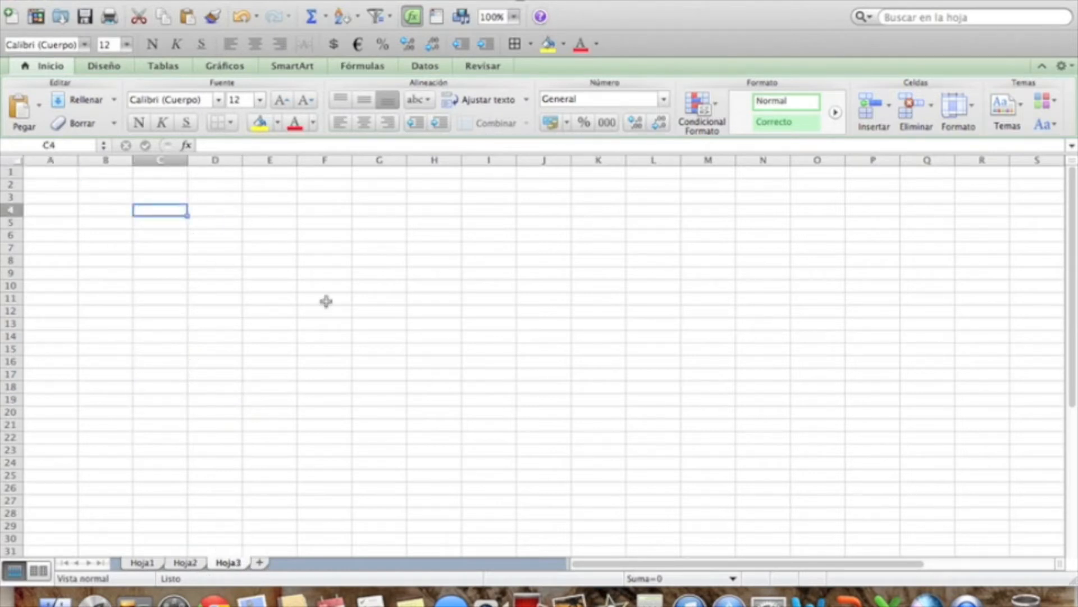
left_click(514, 17)
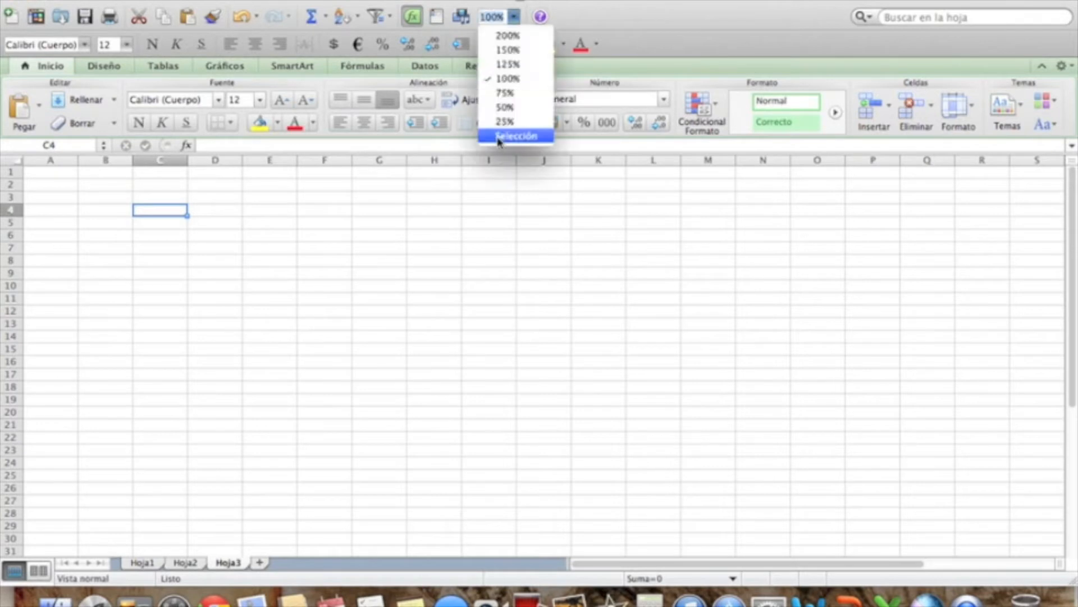
left_click(507, 35)
- Enter the table headers PRODUCTO in cell B3 and SUC A in cell C3
left_click(193, 247)
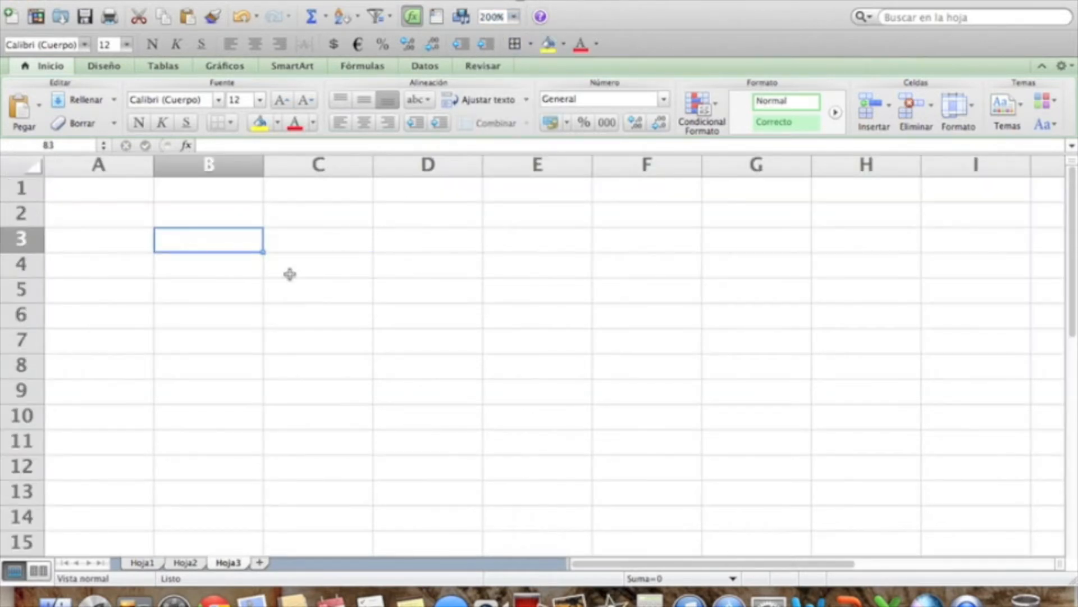
type("PRODUCTO")
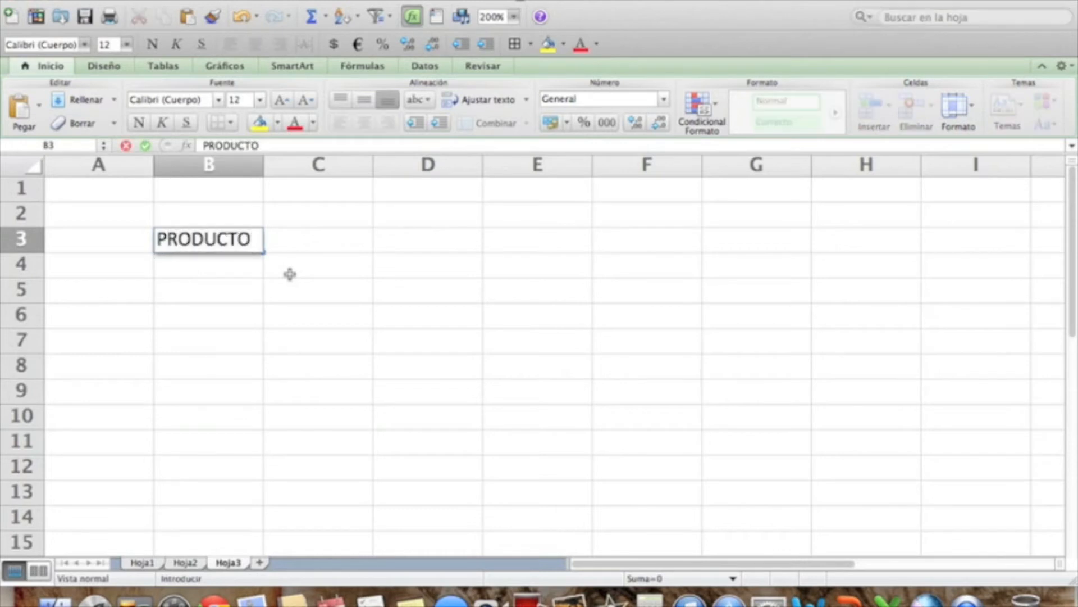
key("Return")
key("Right")
key("Up")
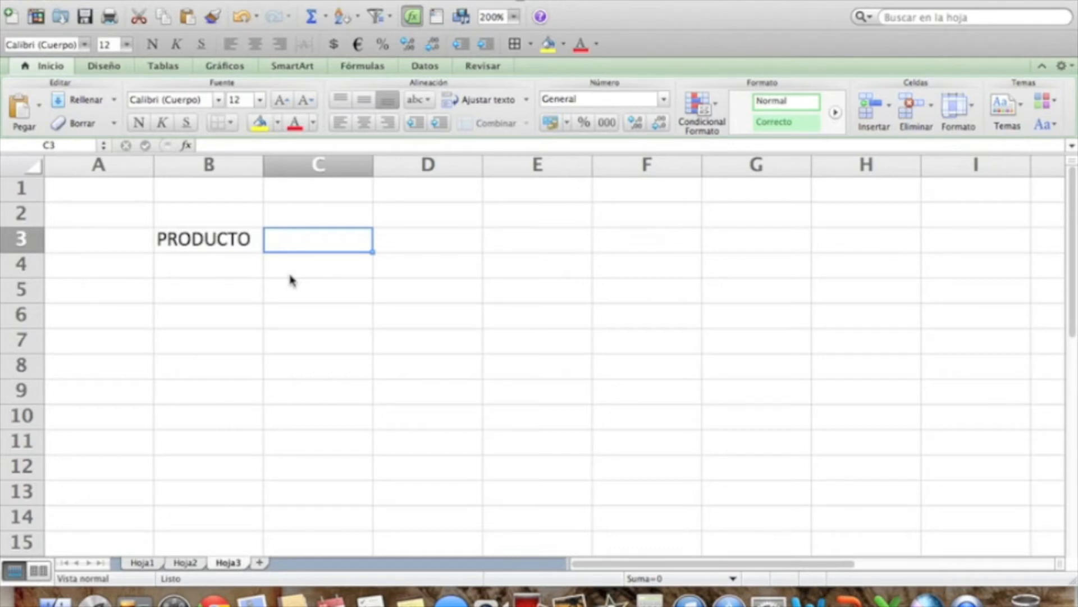
type("SUC A")
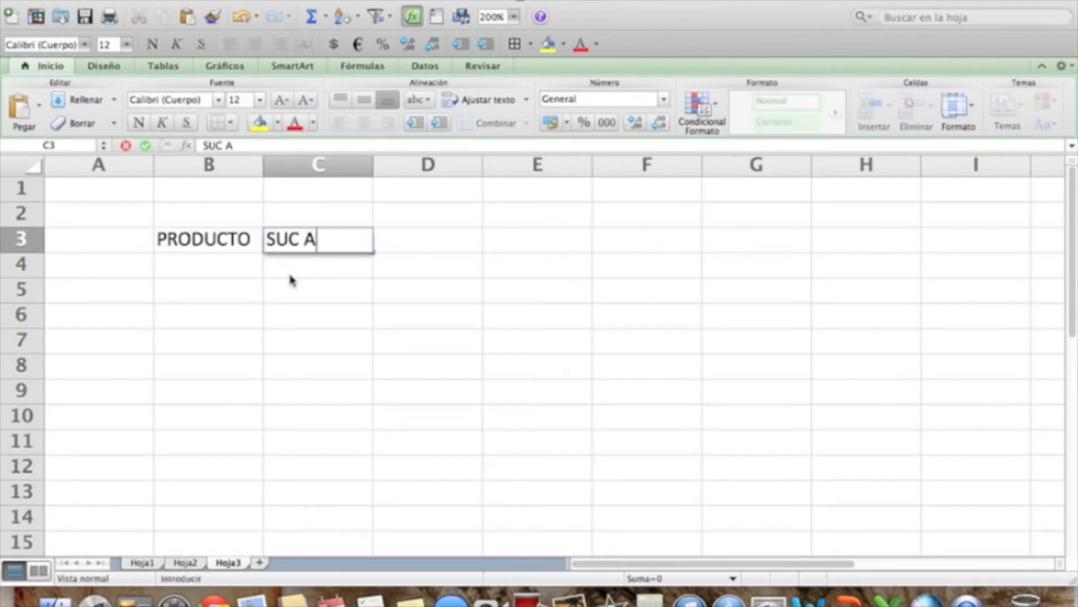
key("Tab")
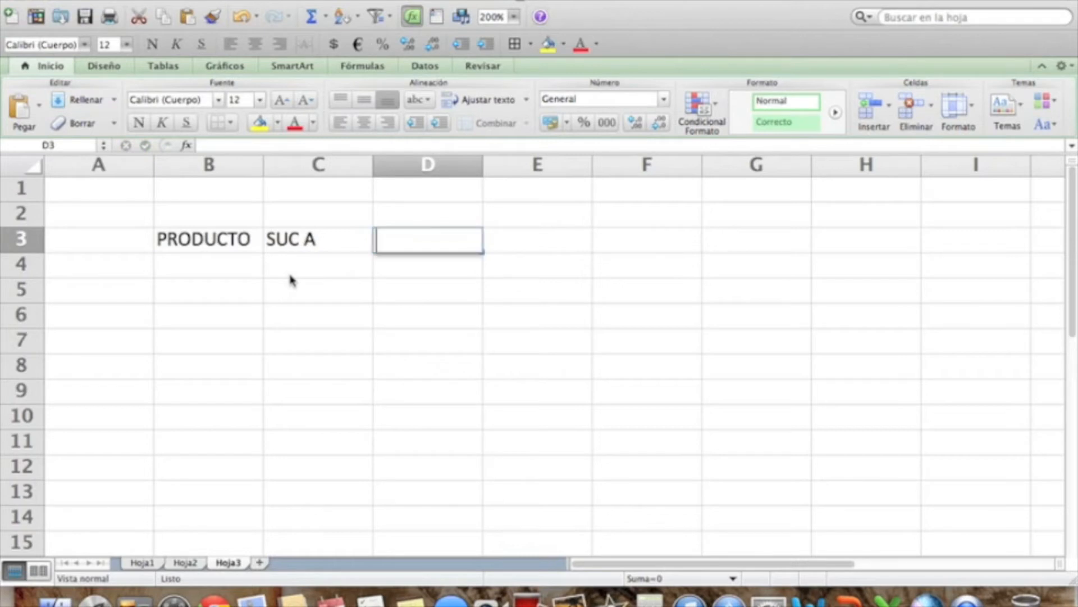
- Enter the header SUC B in cell D3, keeping the whole text in that one cell
type("SUC")
key("Tab")
type("B")
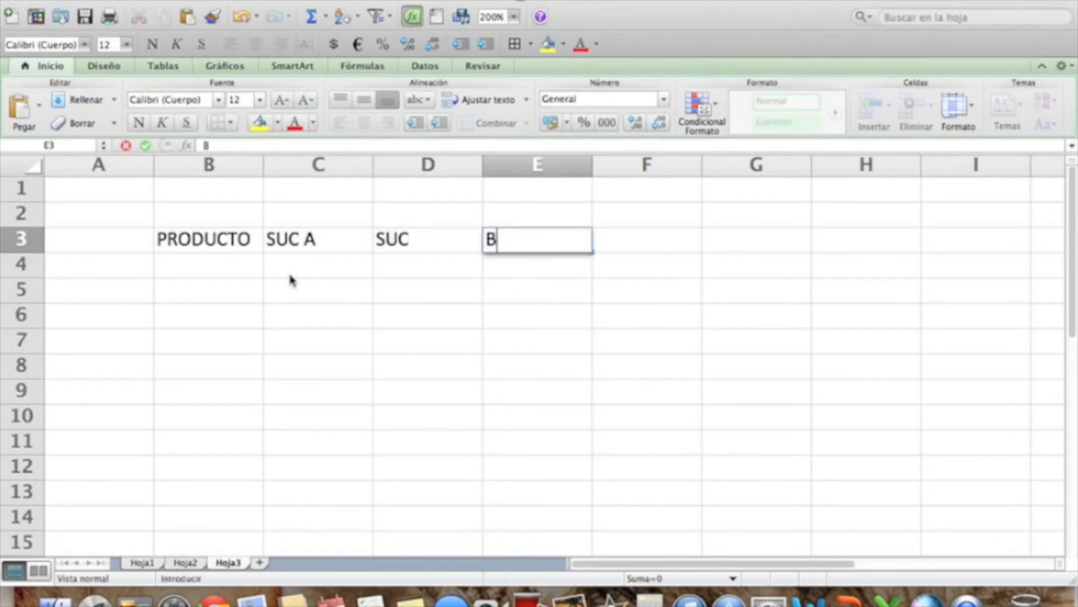
key("BackSpace")
key("Left")
key("ctrl+u")
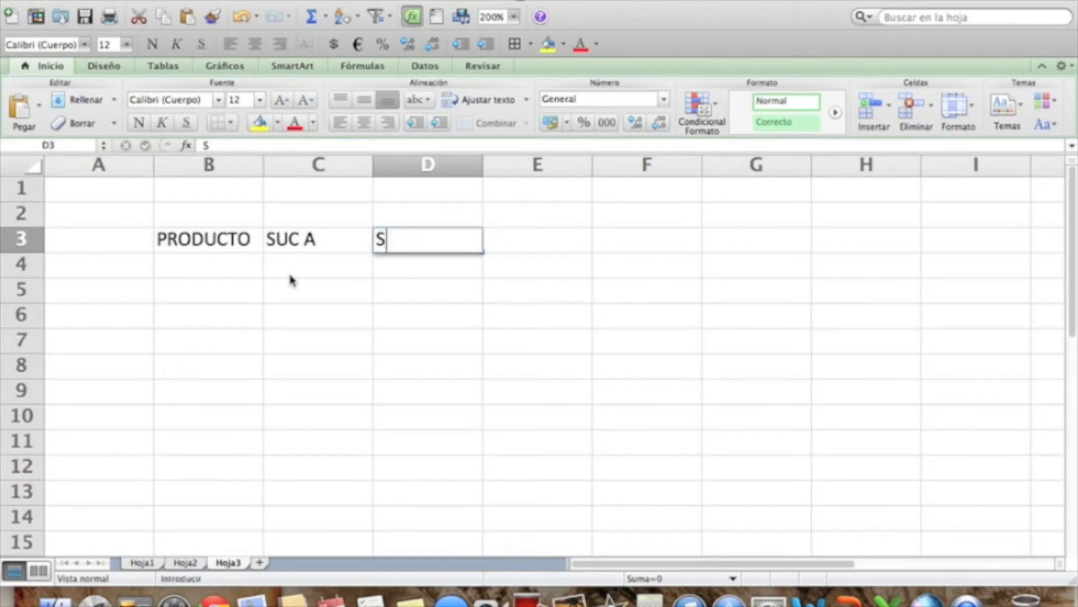
type("B")
key("Return")
- List the products Mac, Mouse and Teclados in cells B4 to B6 under the PRODUCTO header
key("Left")
key("Left")
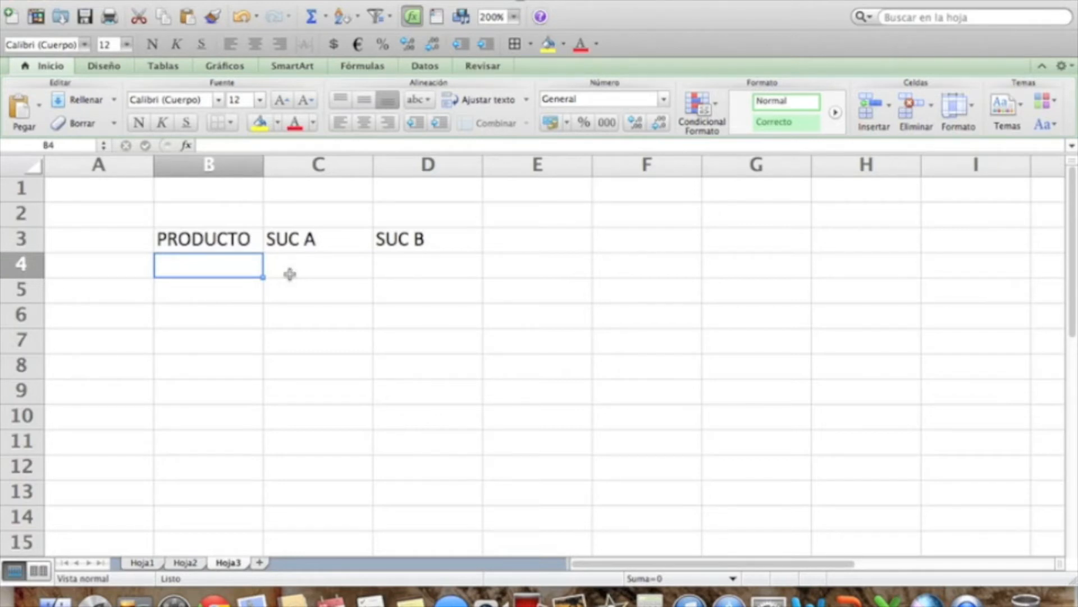
type("Mac")
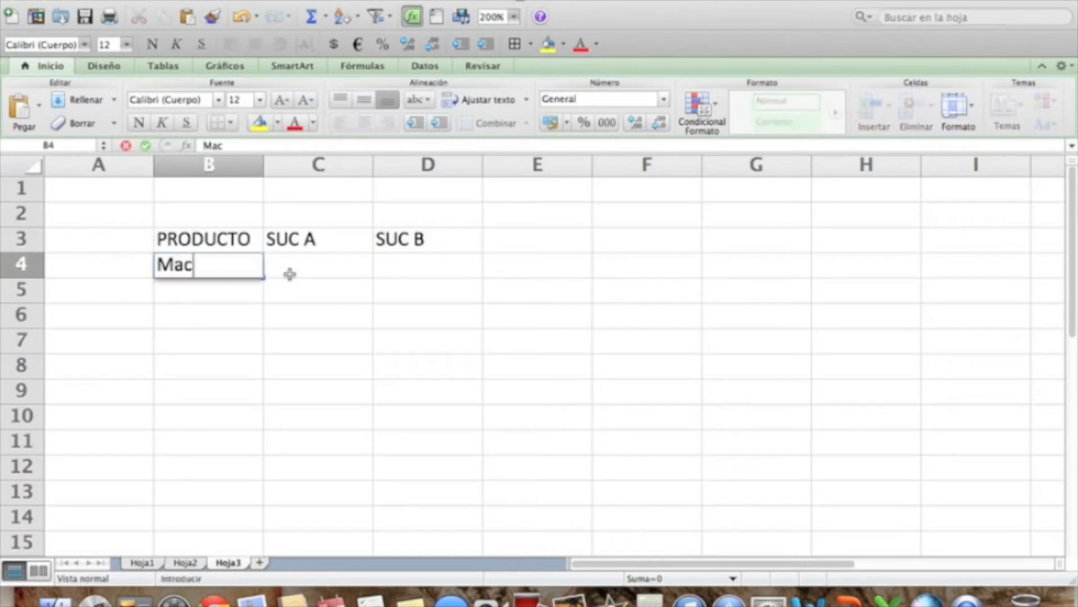
key("Return")
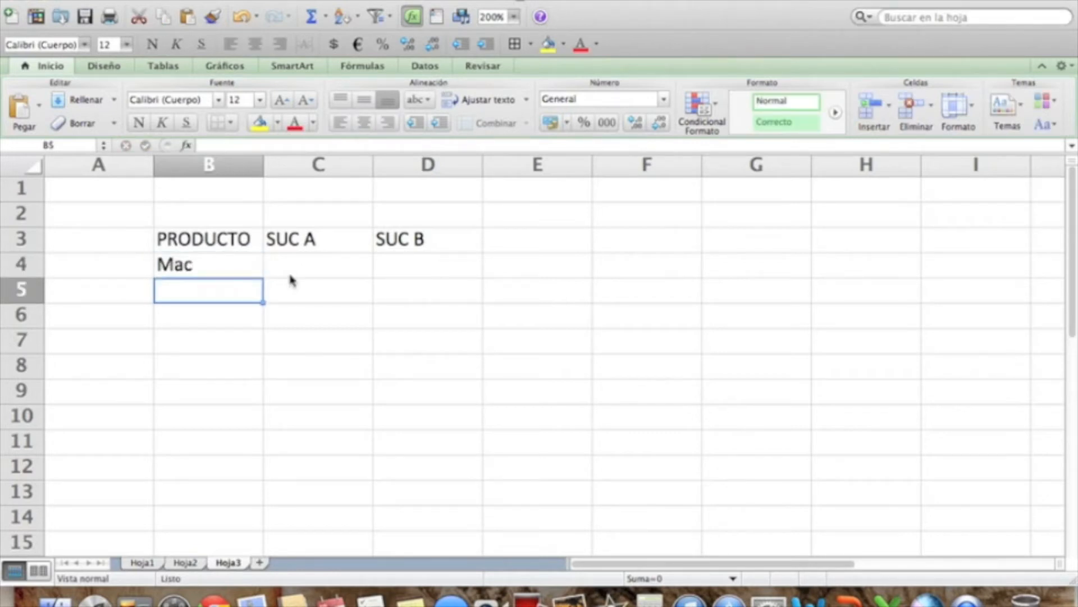
type("Mouse")
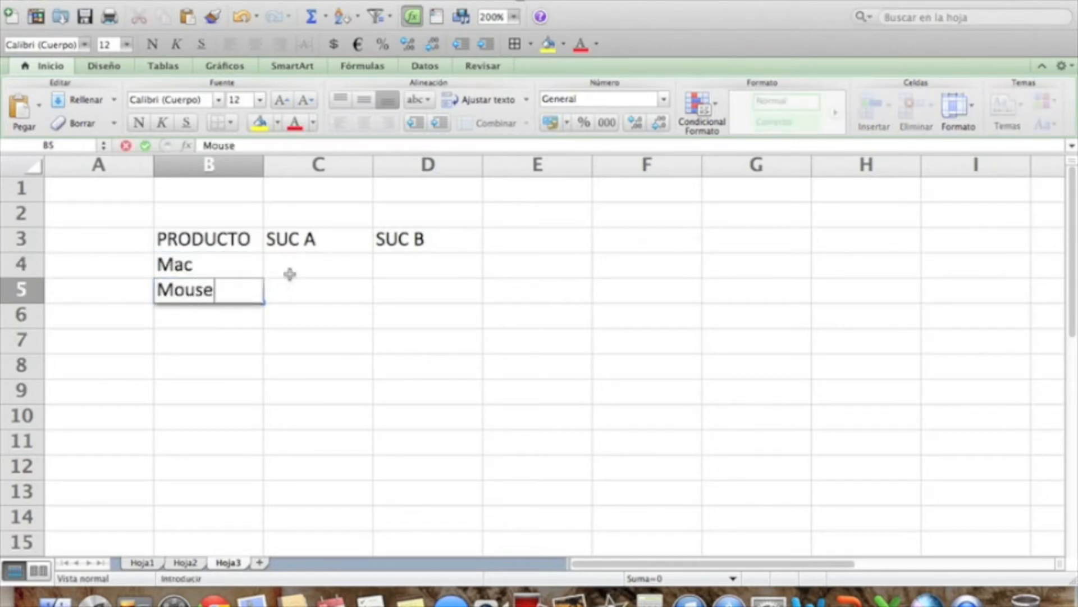
key("Return")
type("Teclados")
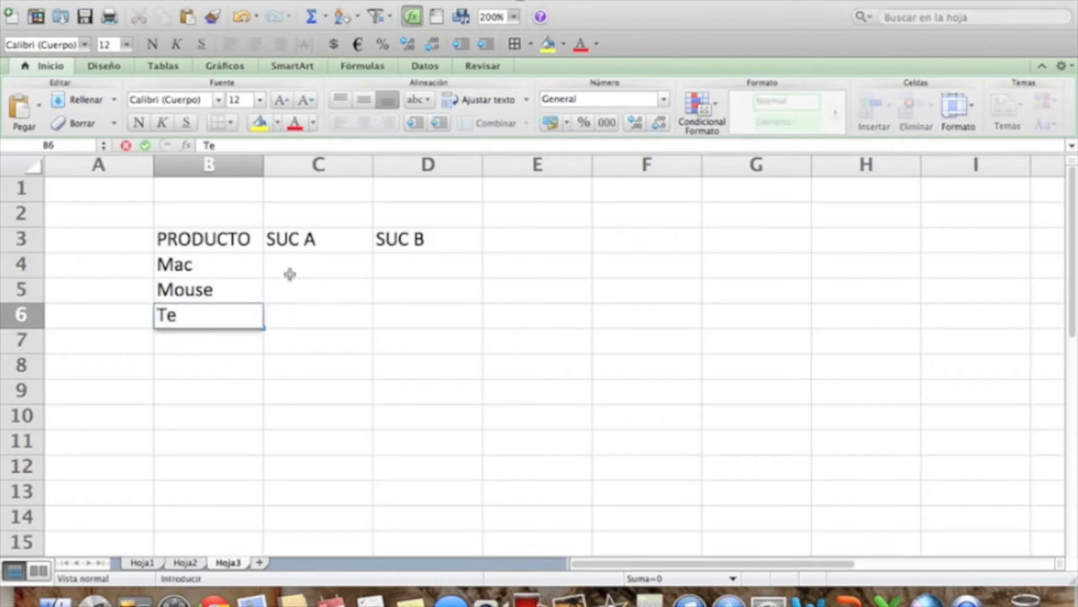
key("Return")
key("Right")
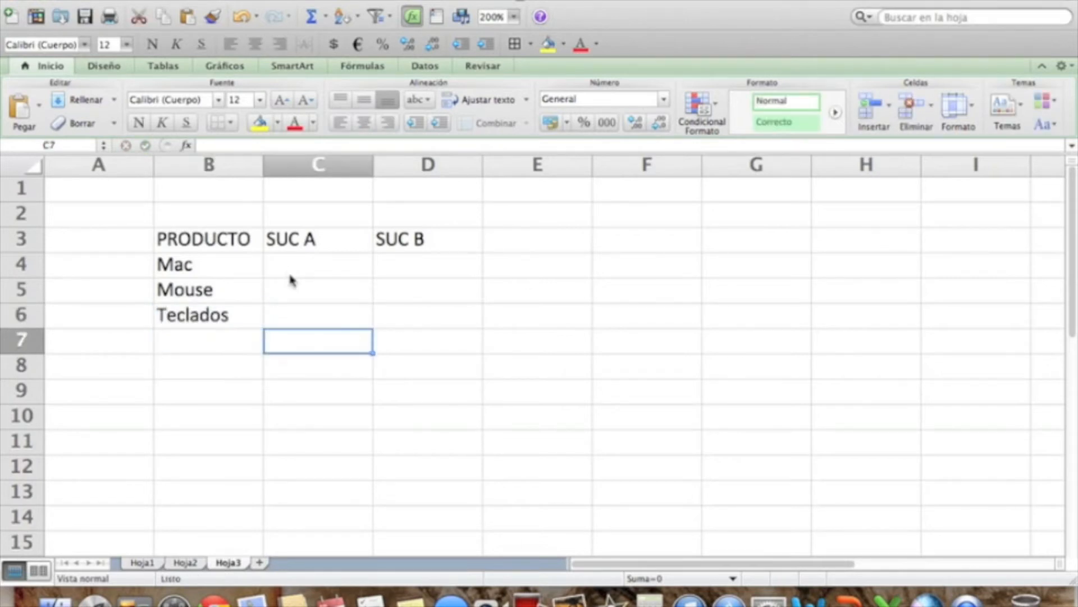
- Fill in the Mac row with 23 for SUC A and 40 for SUC B
left_click(289, 274)
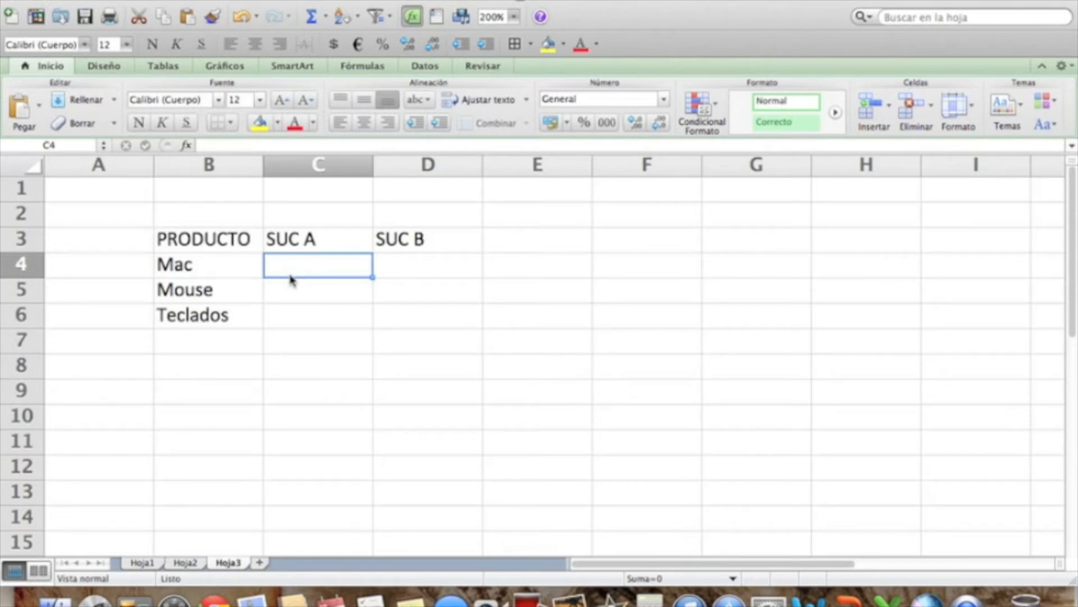
type("23")
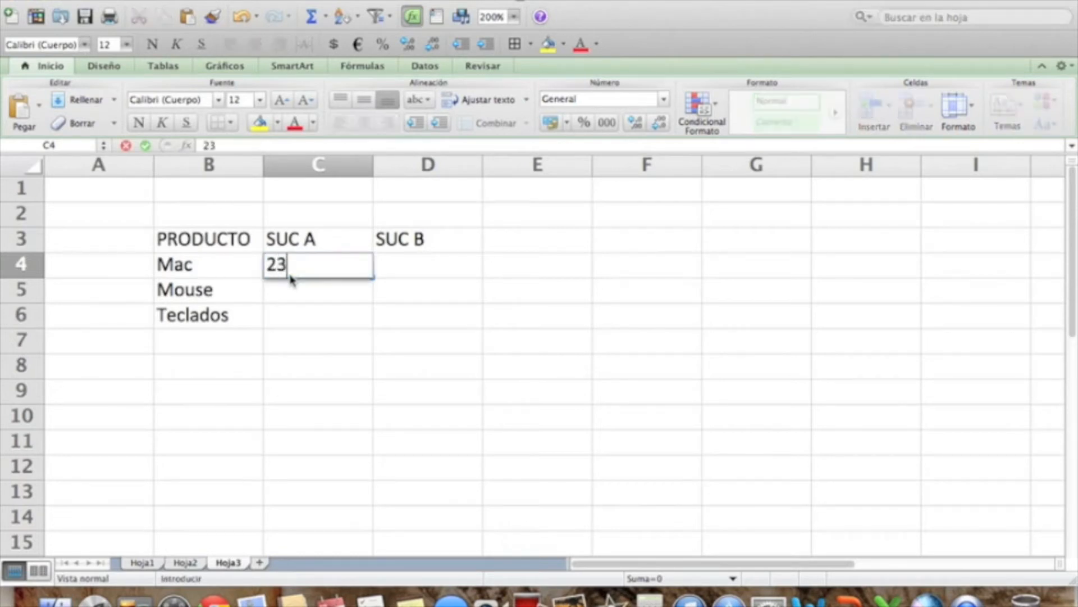
key("Tab")
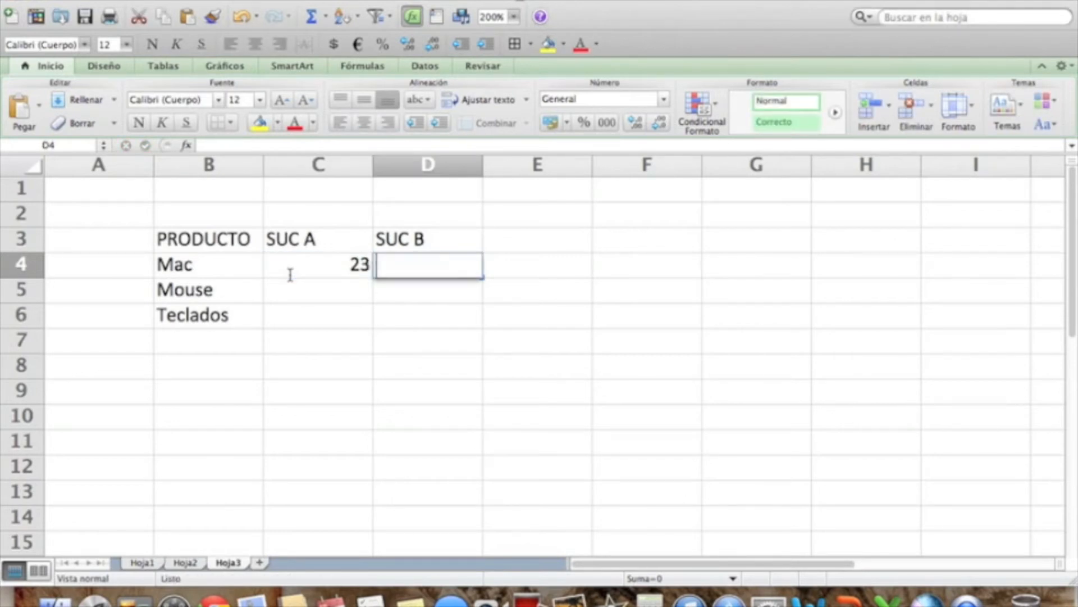
type("40")
key("Return")
- Fill in the Mouse row with 10 for SUC A and 20 for SUC B
left_click(291, 279)
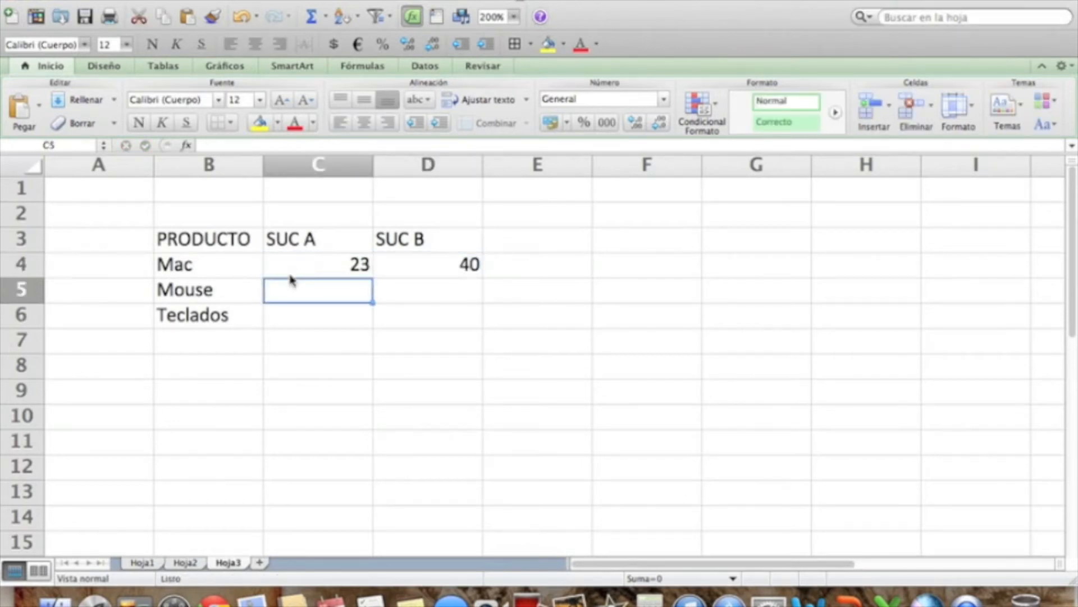
type("10")
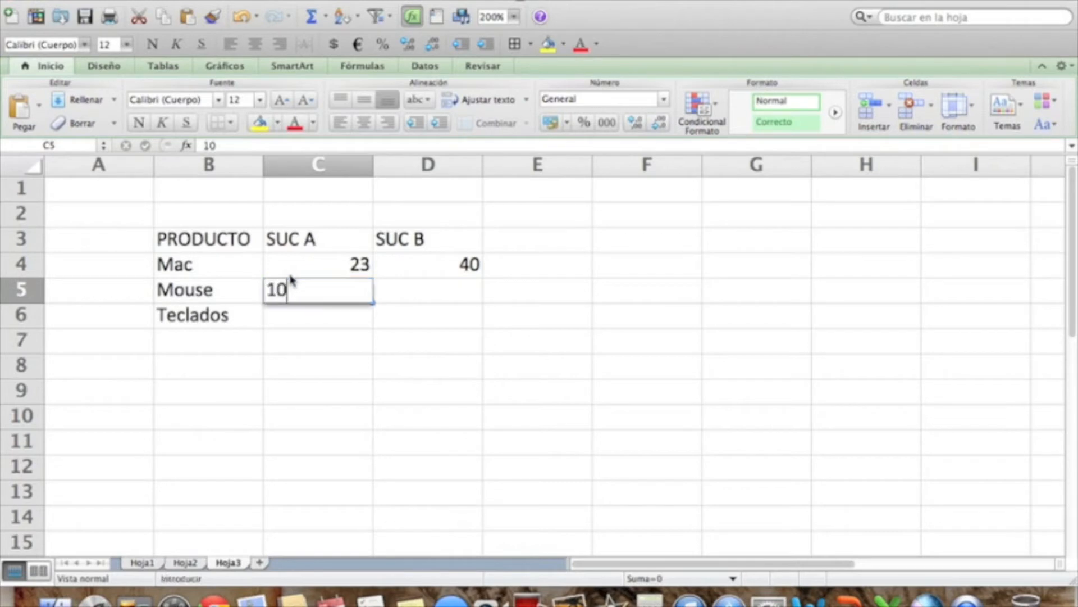
key("Tab")
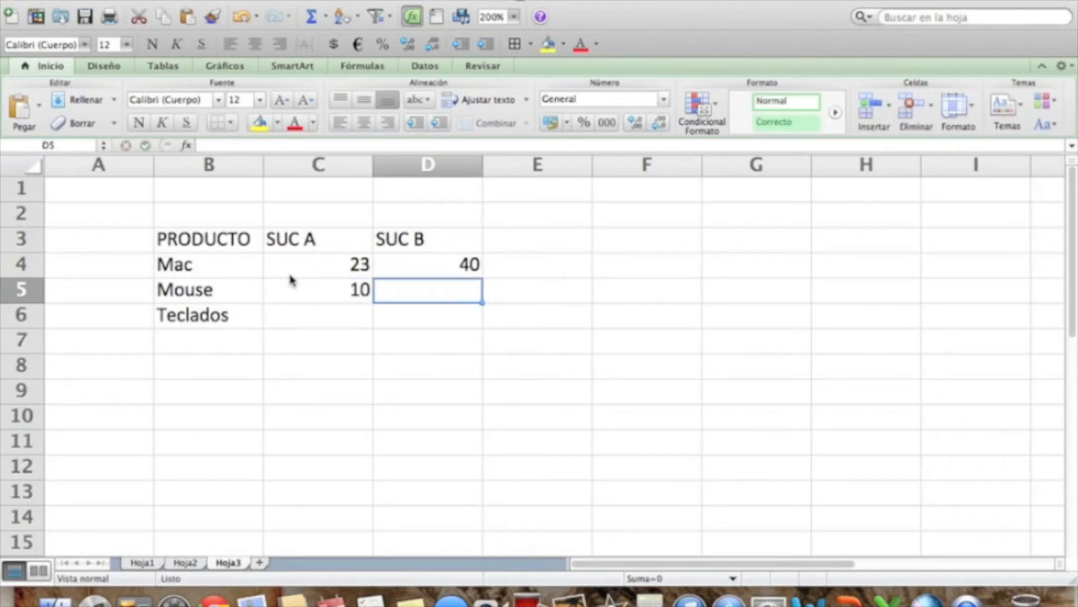
type("20")
key("Return")
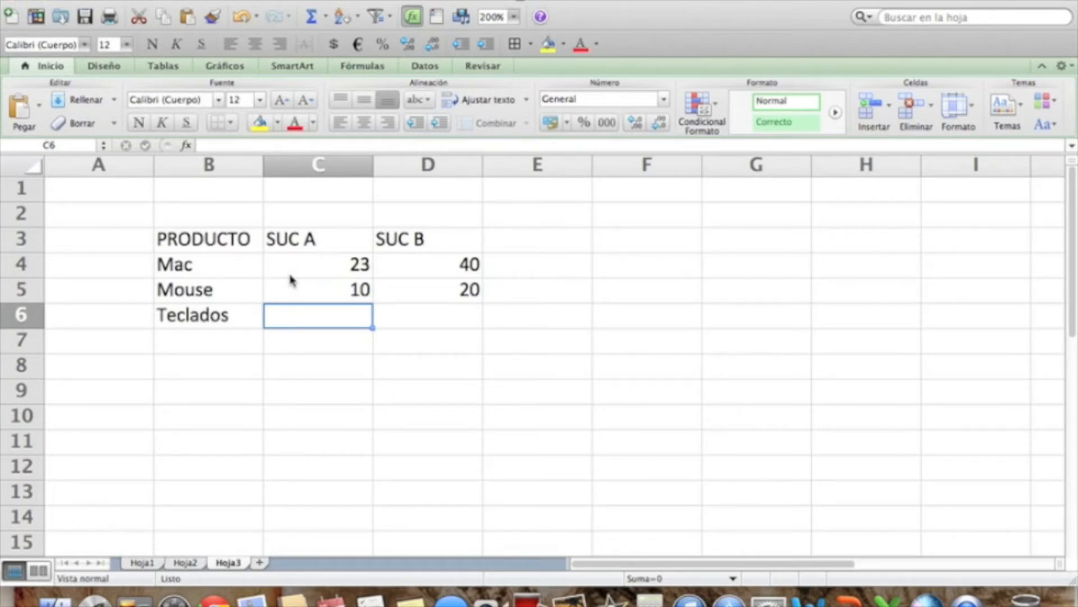
- Fill in the Teclados row with 12 for SUC A and 30 for SUC B
type("12")
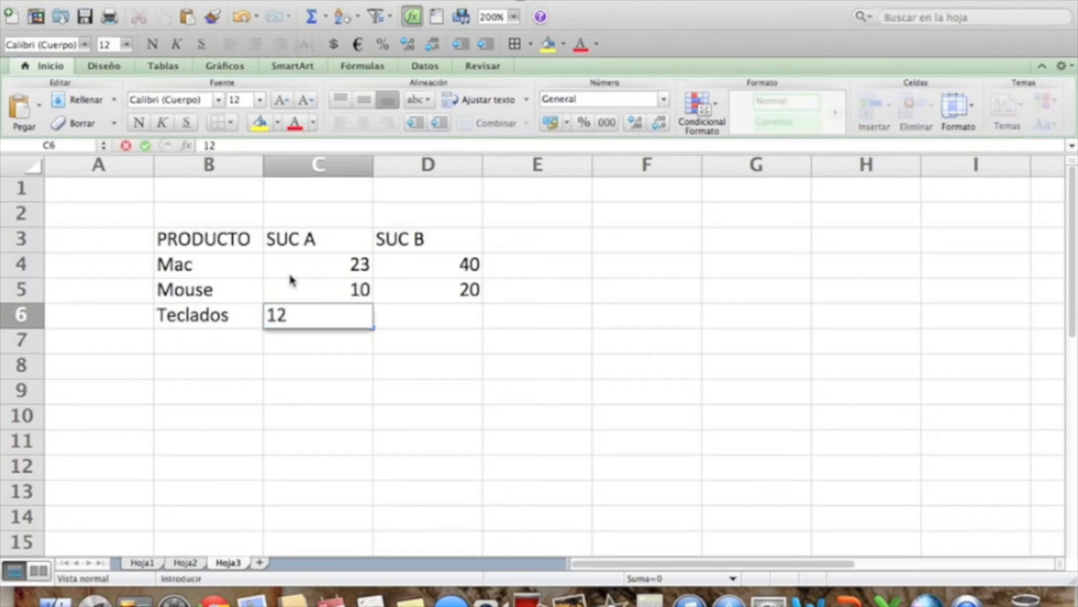
key("Tab")
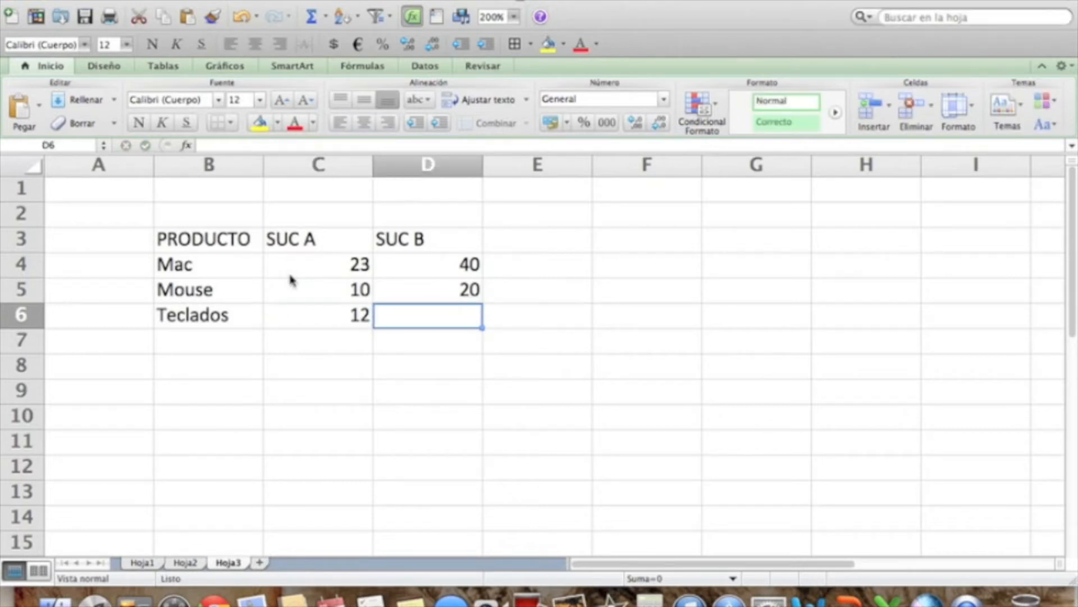
type("30")
key("Return")
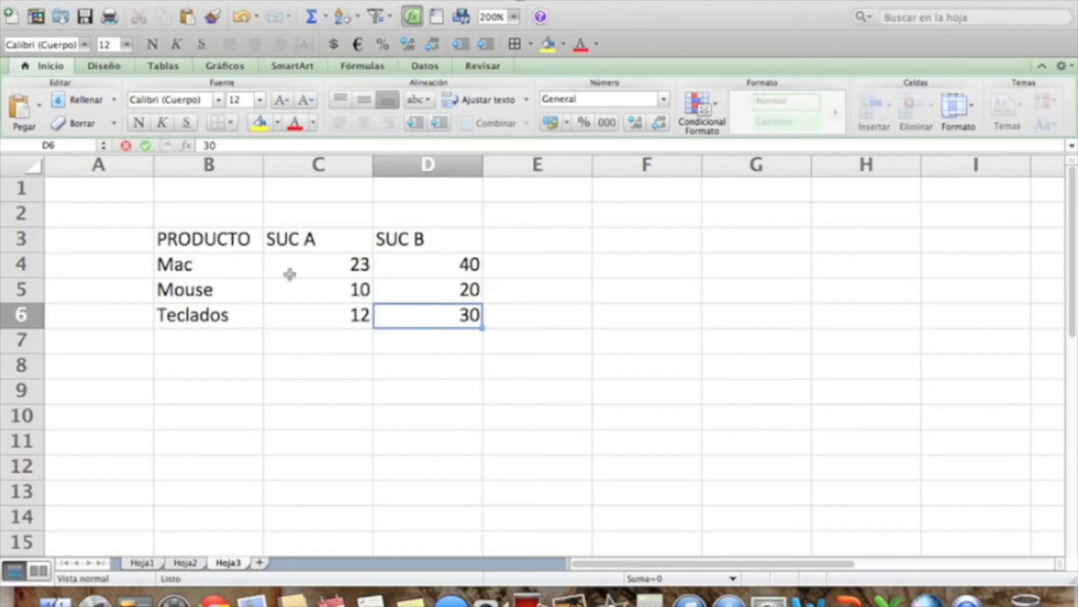
- Enter the header Nº in cell A3, beside the PRODUCTO header
key("Left")
key("Left")
key("Left")
key("Up")
key("Up")
key("Up")
key("Up")
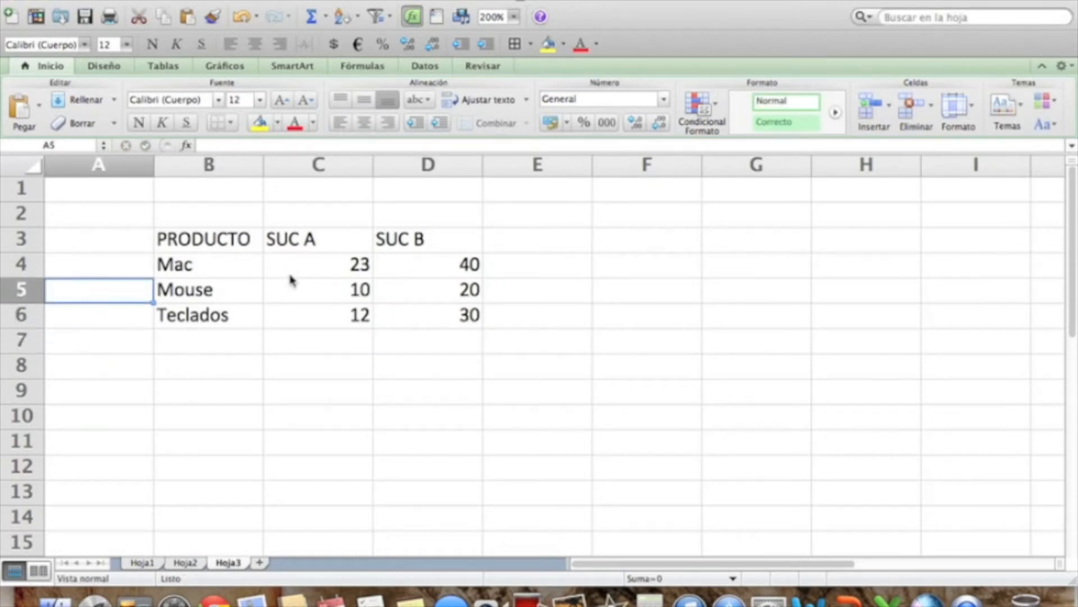
type("nº")
key("BackSpace")
key("BackSpace")
type("Nº")
key("Return")
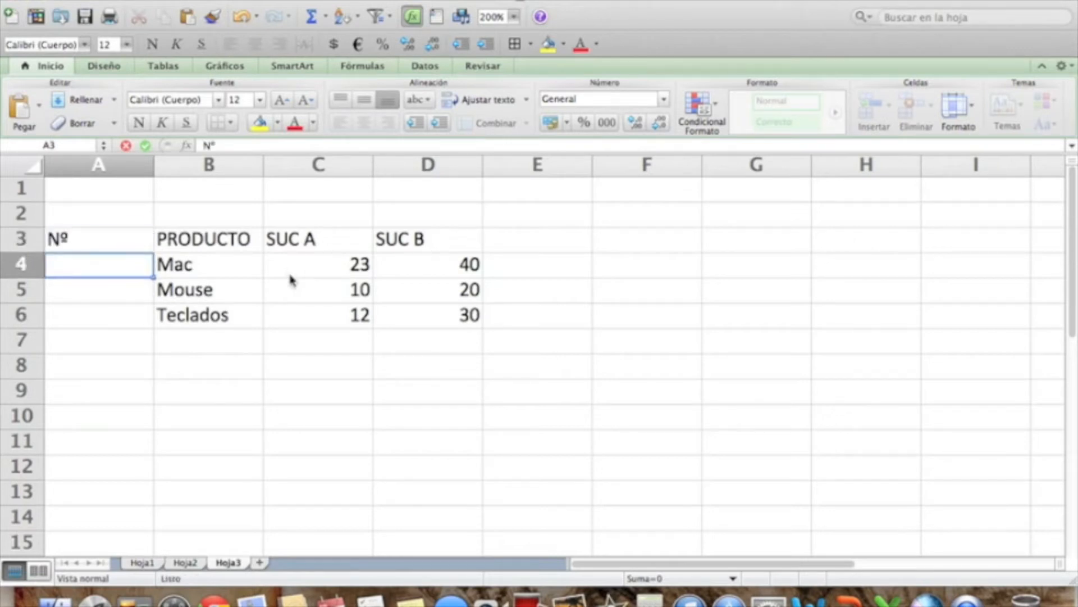
- Number the three products 1, 2 and 3 in cells A4 to A6
type("1")
key("Return")
type("2")
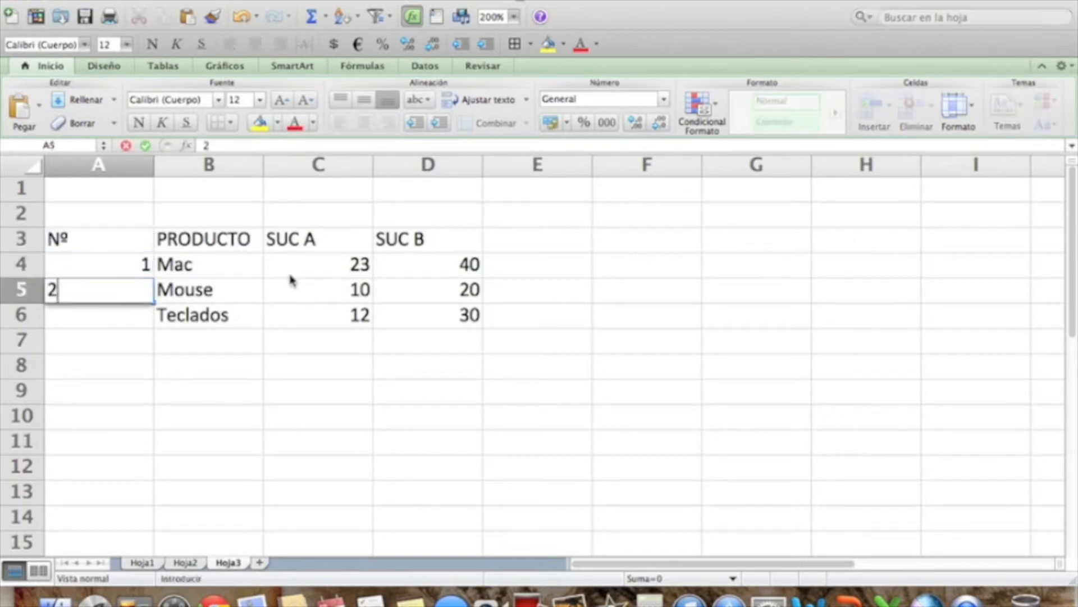
key("Return")
type("3")
key("Return")
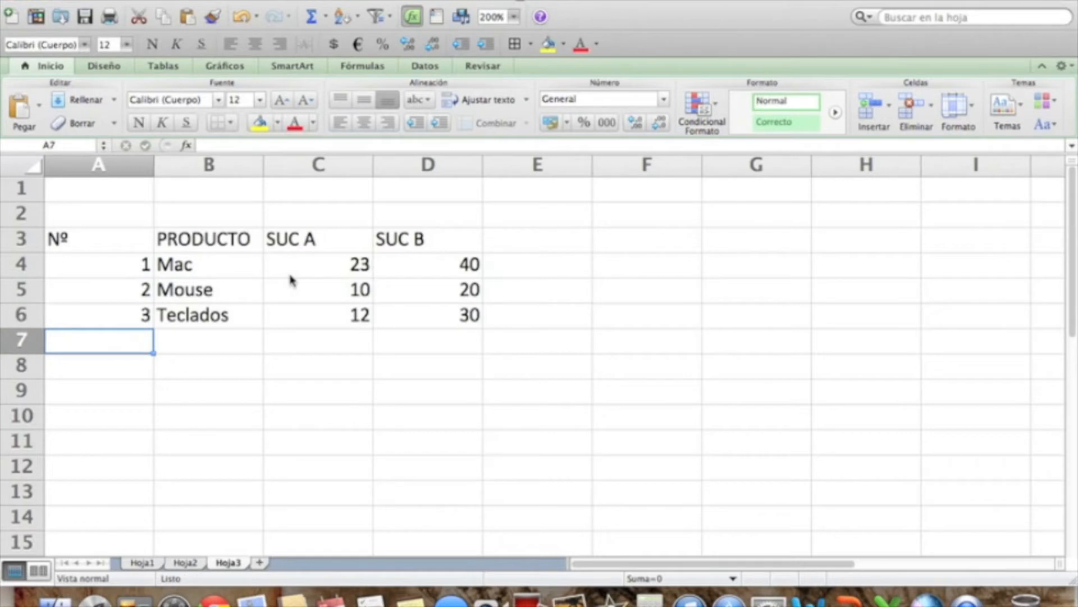
- Fit the widths of columns A to D to their contents
double_click(154, 164)
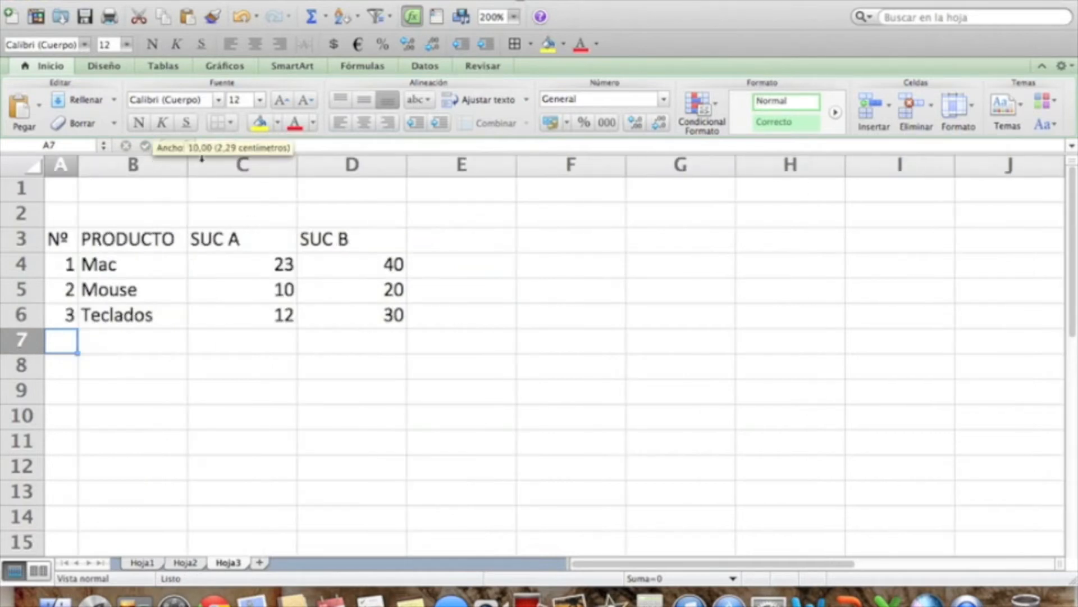
double_click(187, 164)
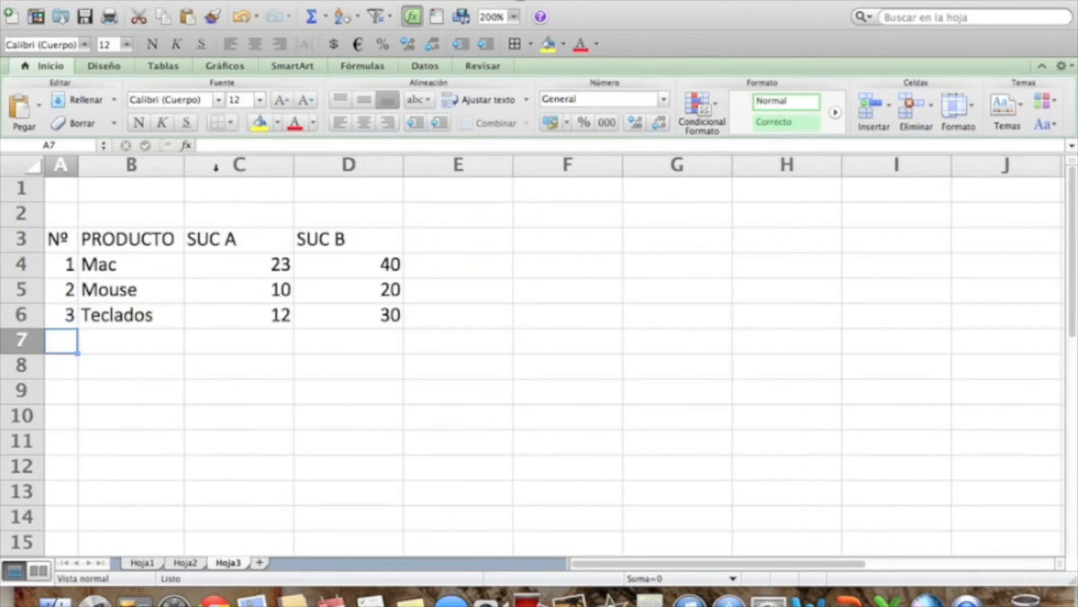
double_click(292, 165)
double_click(355, 164)
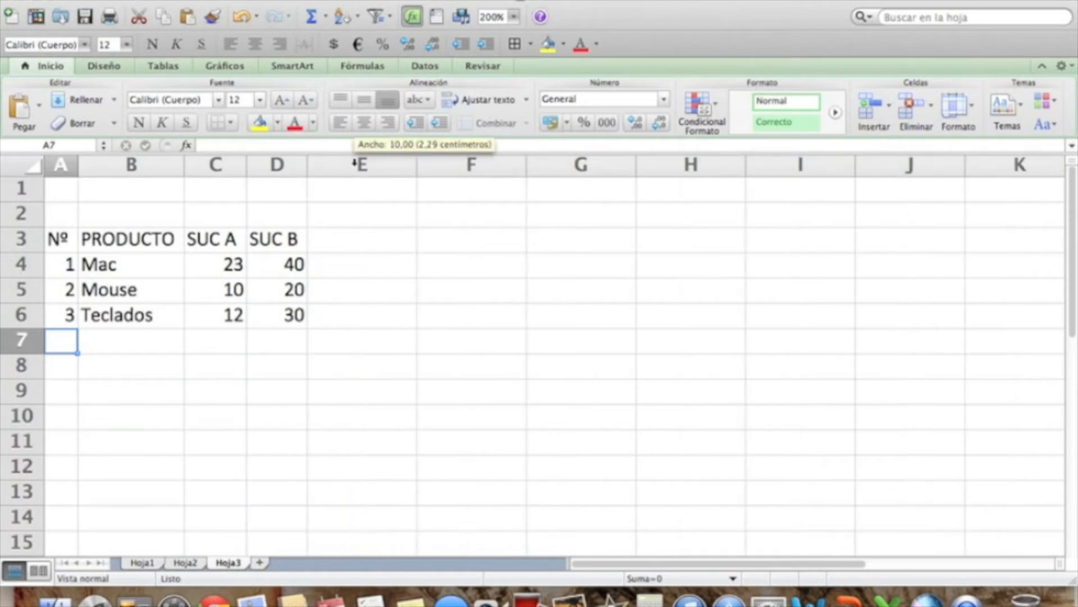
left_click(403, 349)
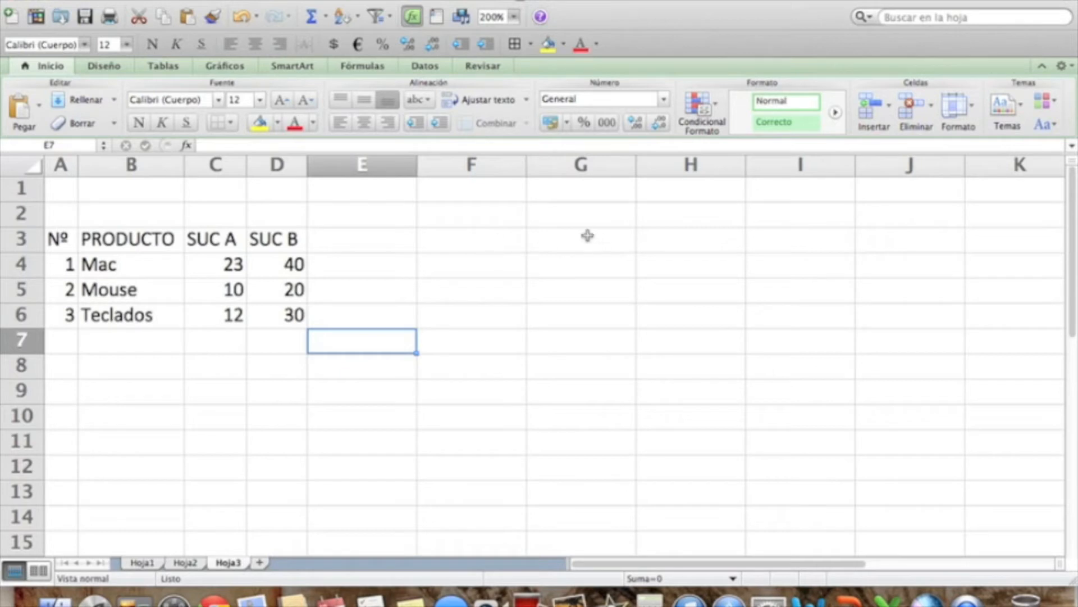
- List the labels SUMA, PROMEDIO, MAX, MIN and CONTAR in cells G3 to G7
left_click(559, 239)
type("SUMA")
key("Return")
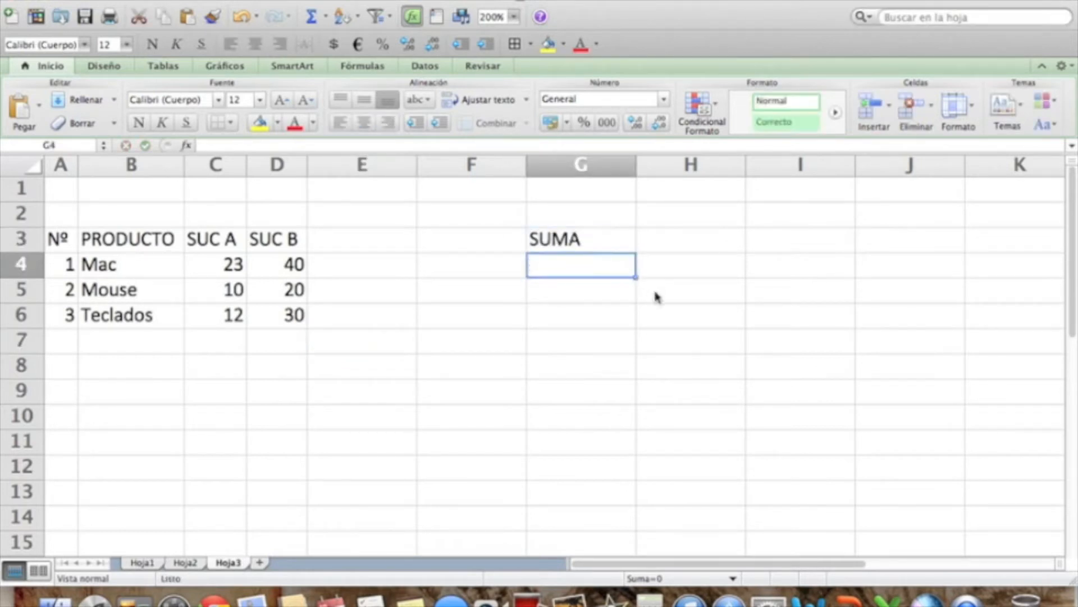
type("PROMEDIO")
key("Return")
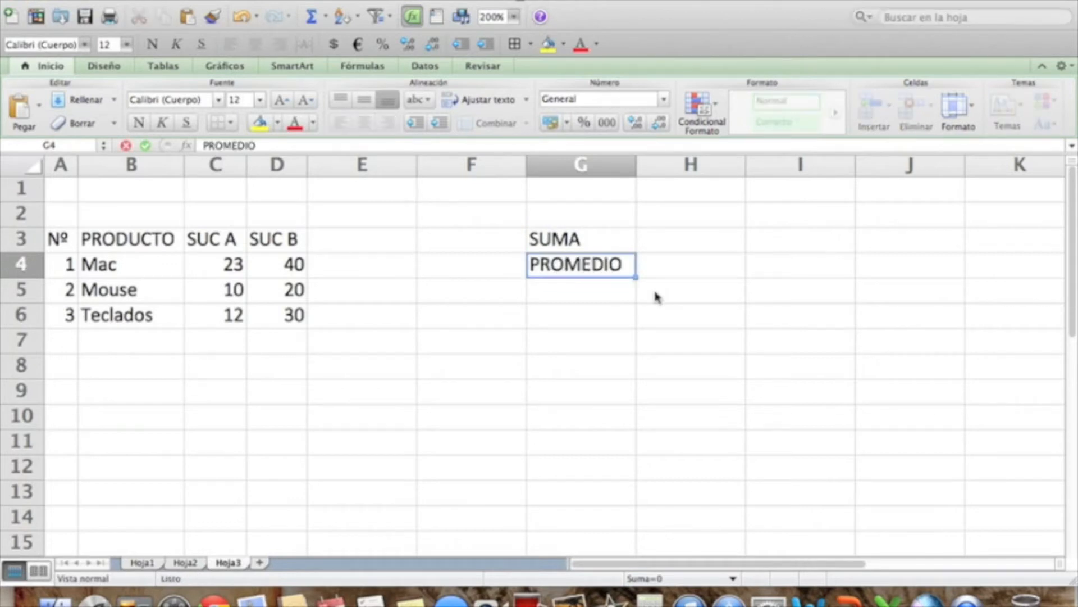
type("MAX")
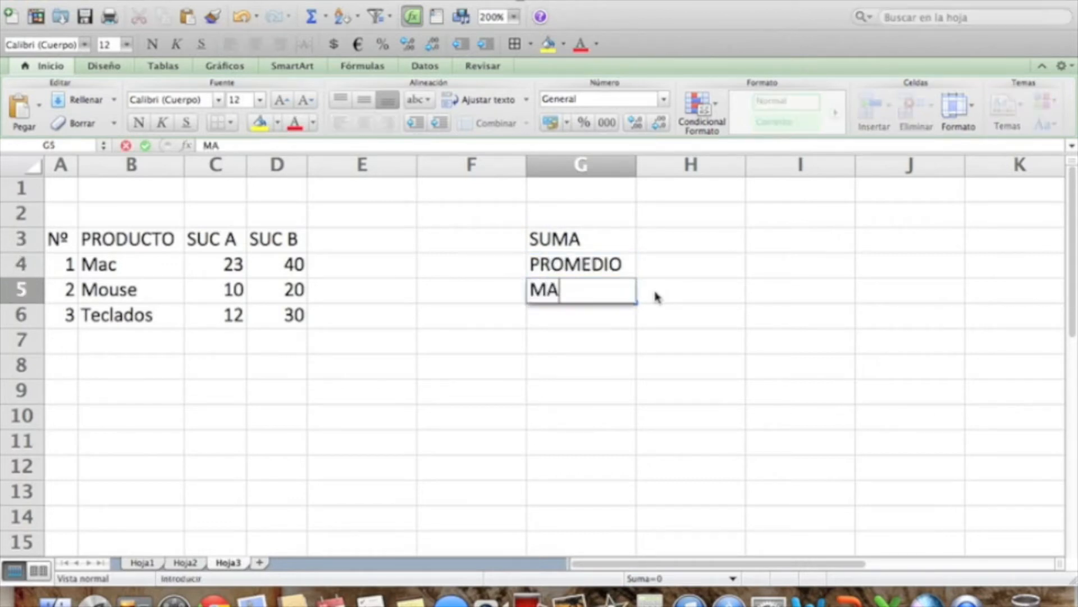
key("Return")
type("MIN")
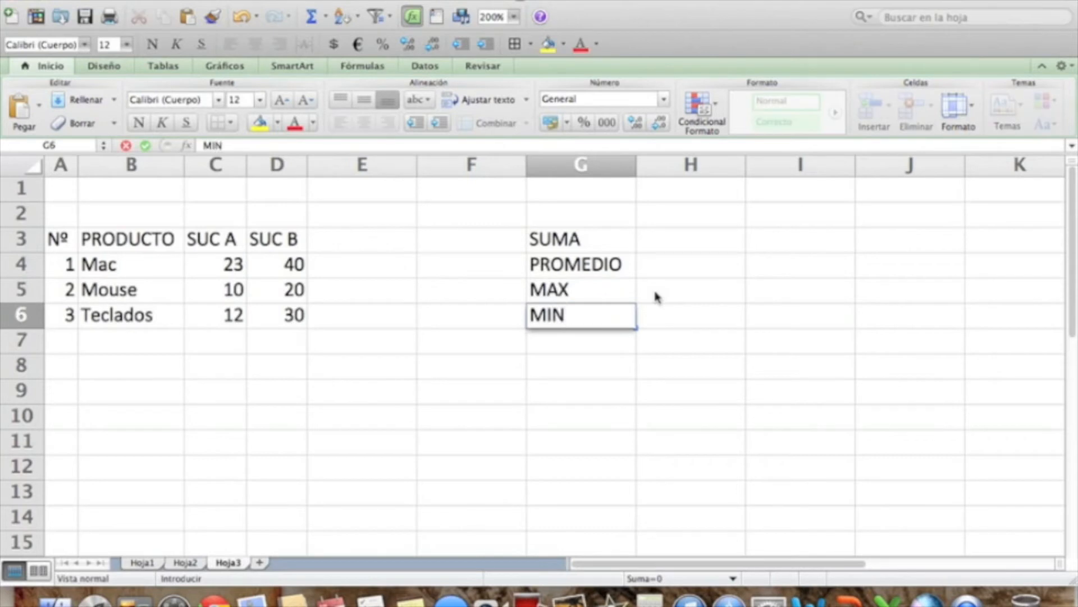
key("Return")
type("ONTAR")
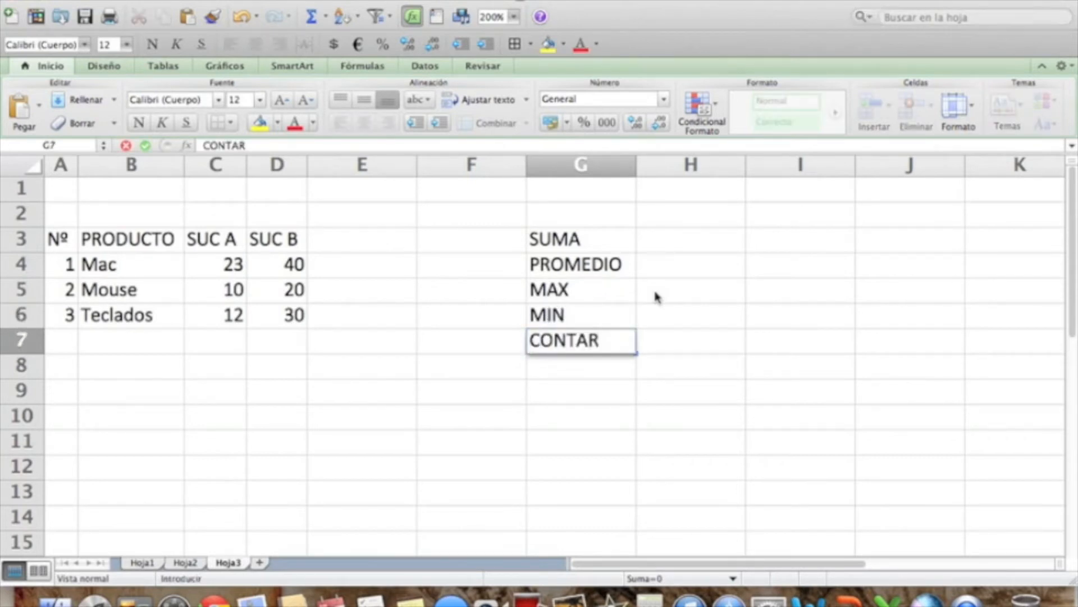
key("Return")
key("Right")
key("Right")
key("Left")
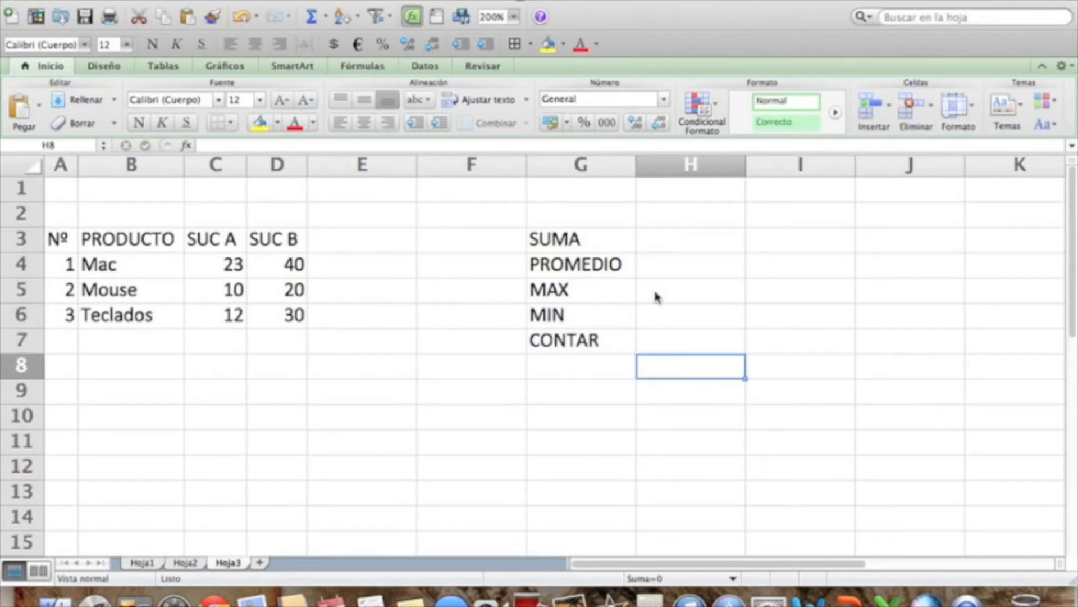
key("Up")
key("Up")
key("Up")
key("Up")
key("Up")
key("Up")
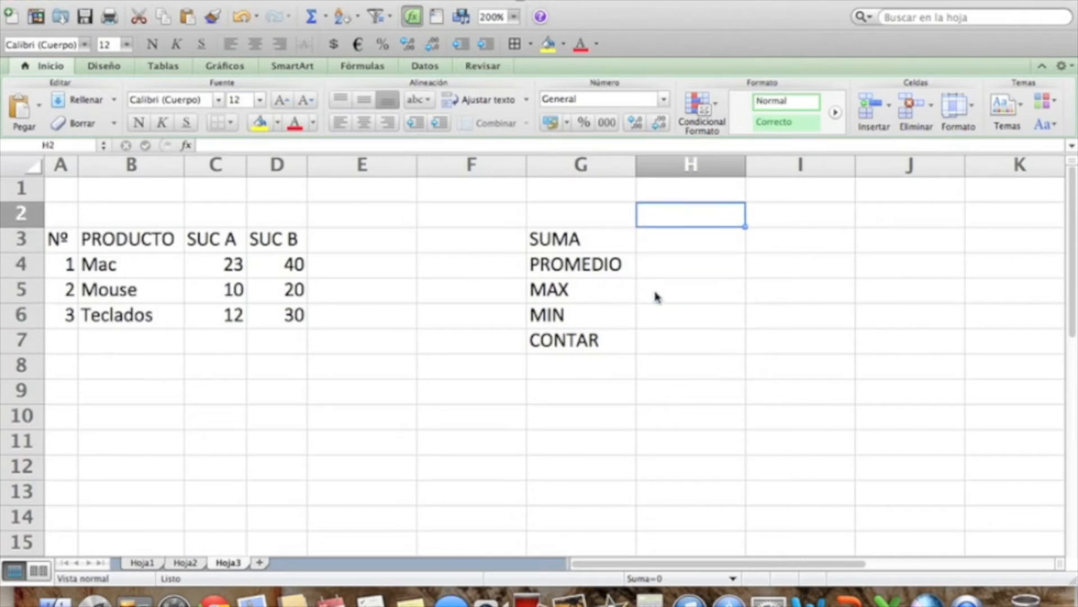
key("Down")
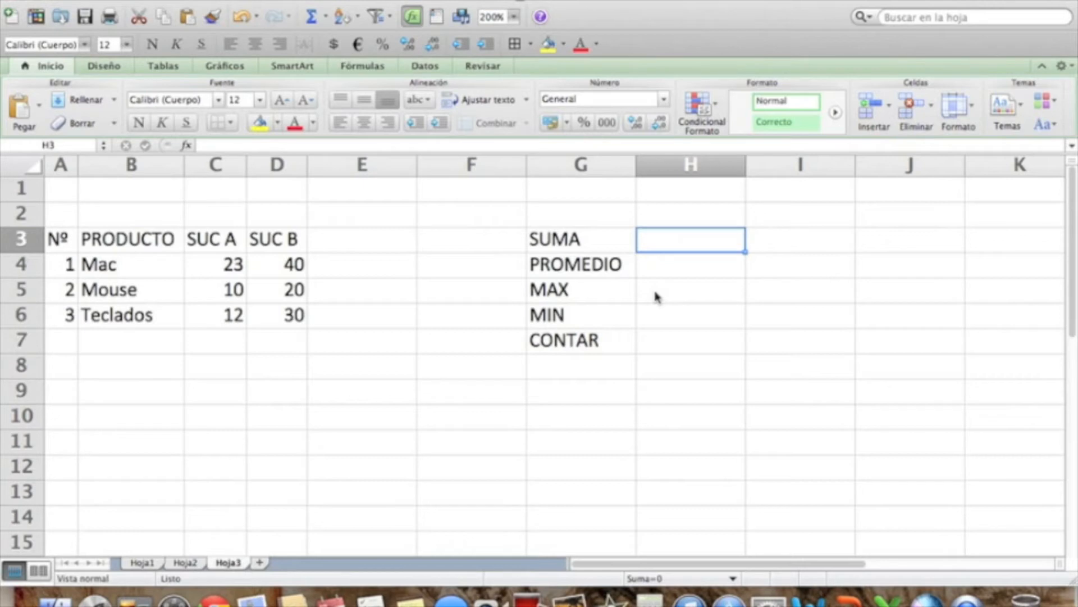
- Extend the label in cell G3 to SUMA DE MAC and widen column G to fit it
left_click(583, 235)
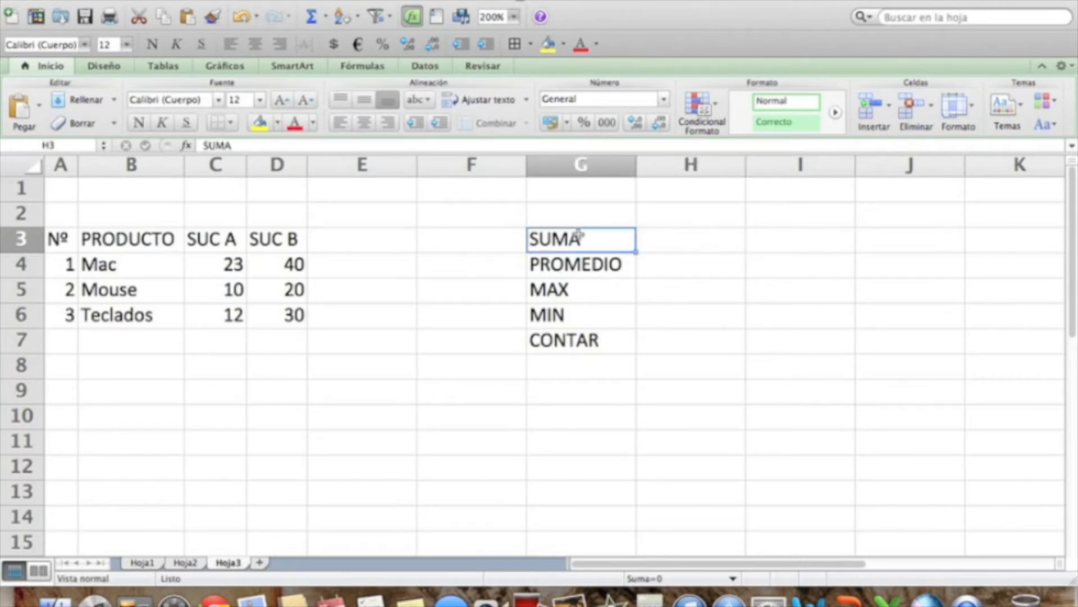
left_click(288, 146)
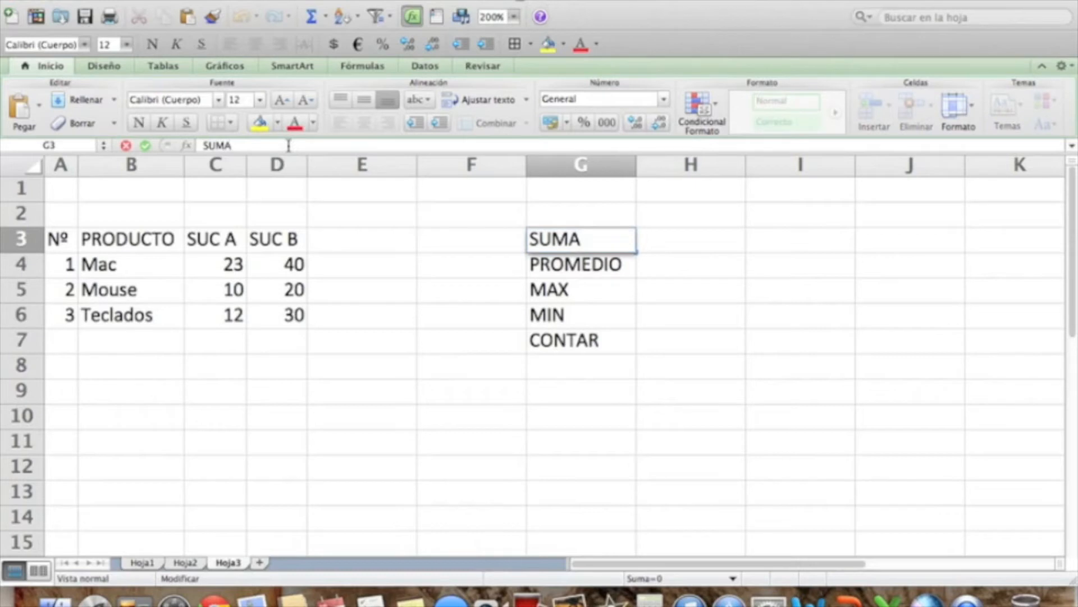
type("DE MAC")
key("Return")
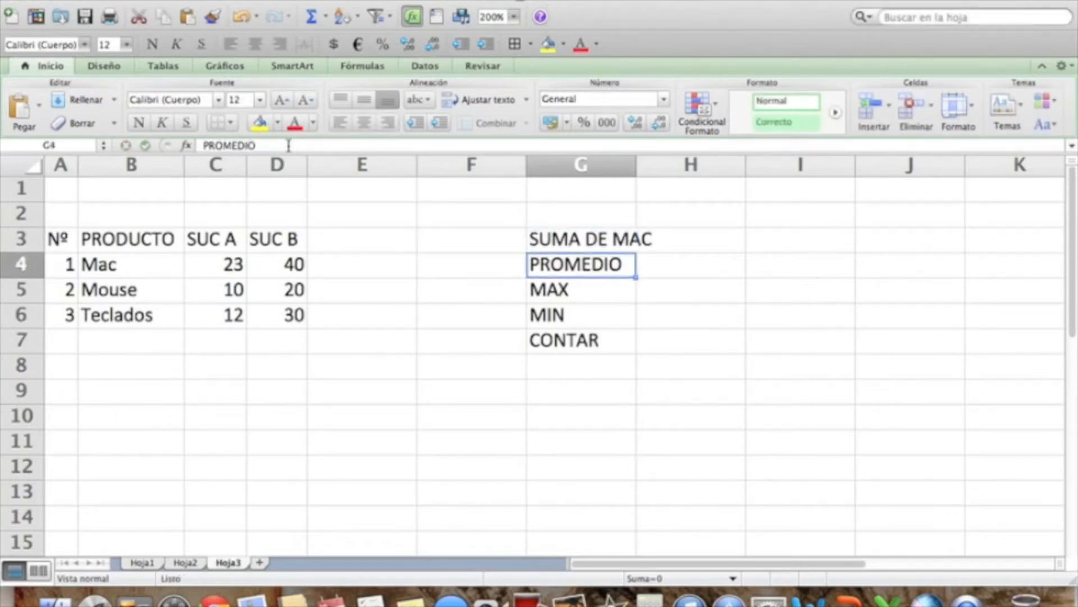
left_click_drag(636, 165, 662, 165)
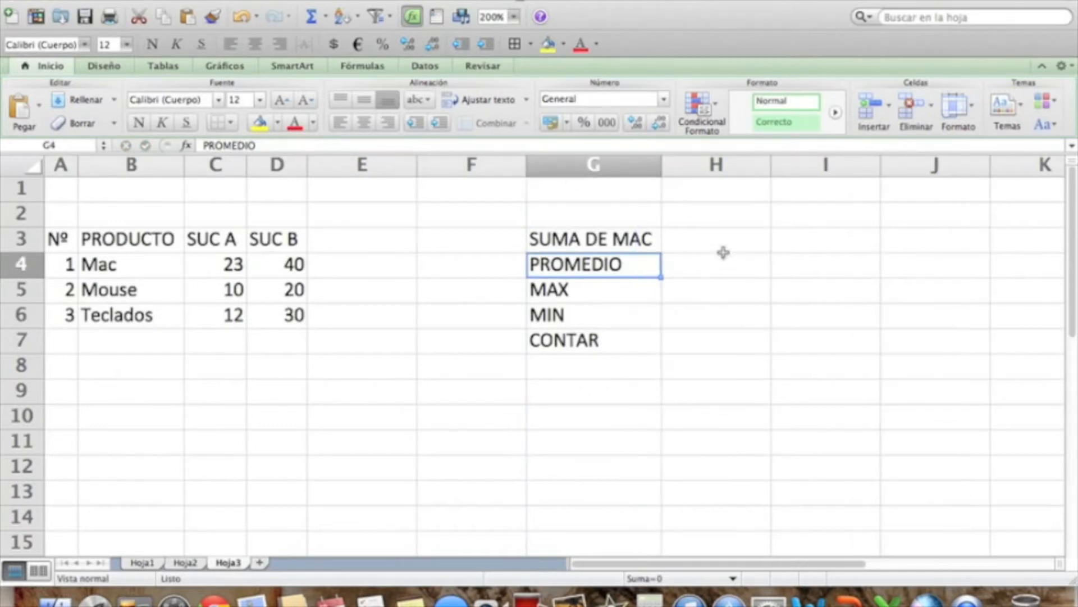
- Add up the Mac quantities of both branches in cell H3 with the formula =SUMA(C4:D4)
left_click(714, 232)
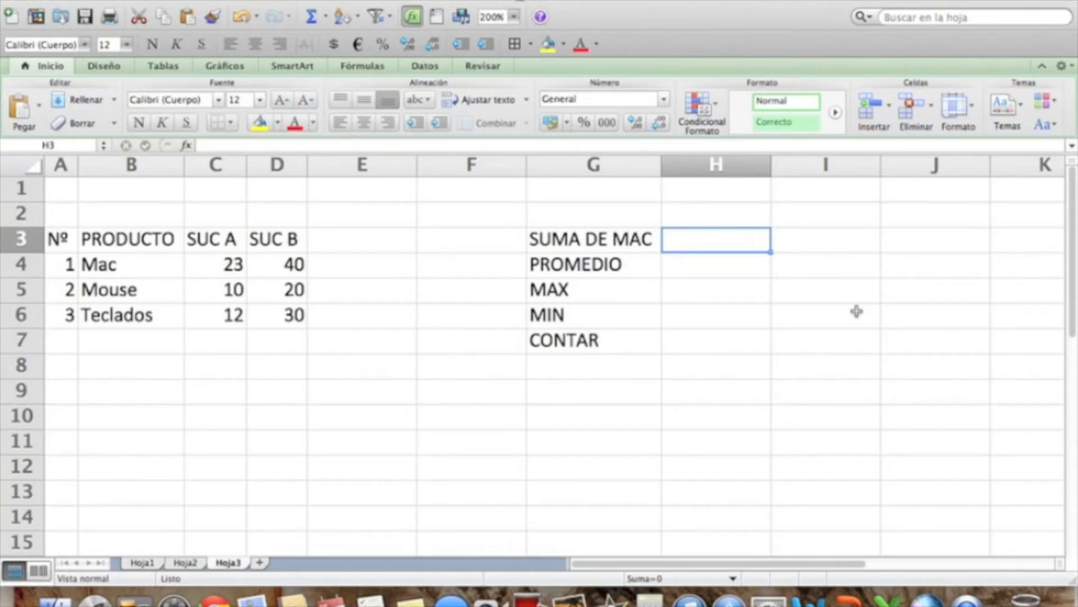
type("=")
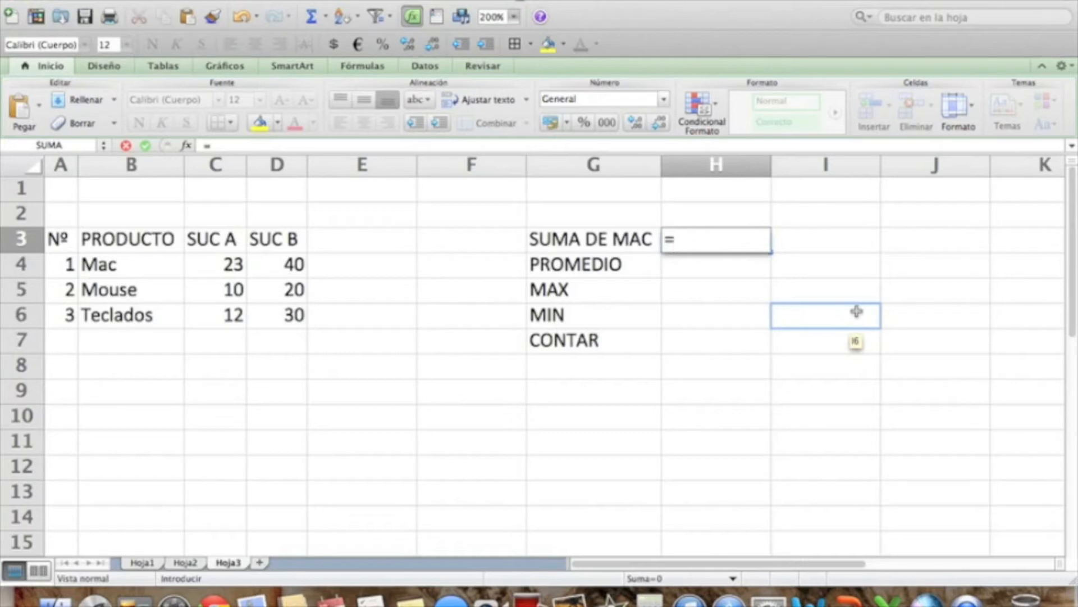
type("S")
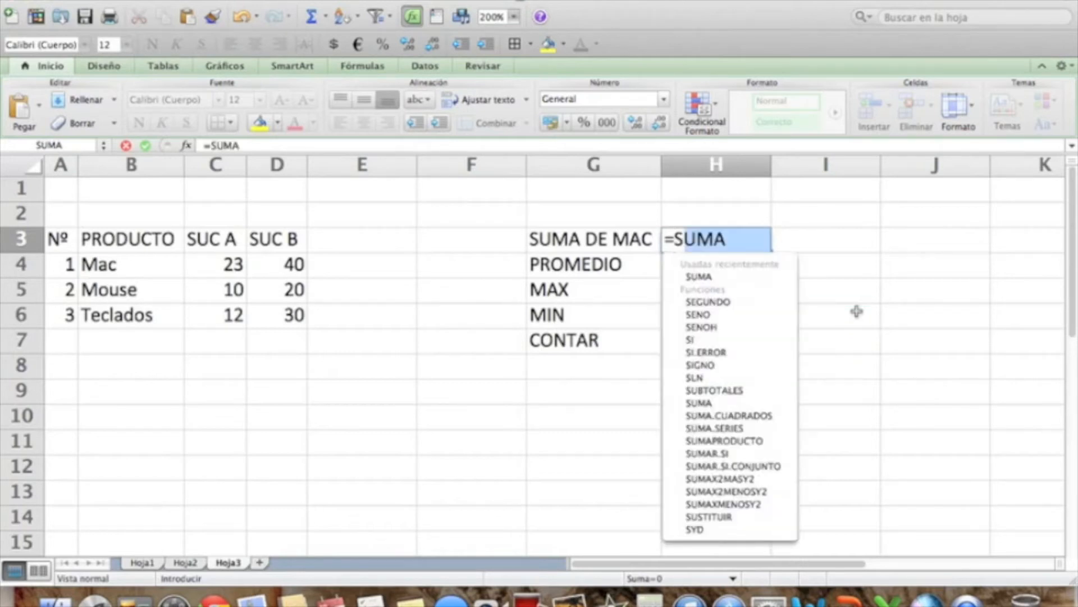
type("UMA(")
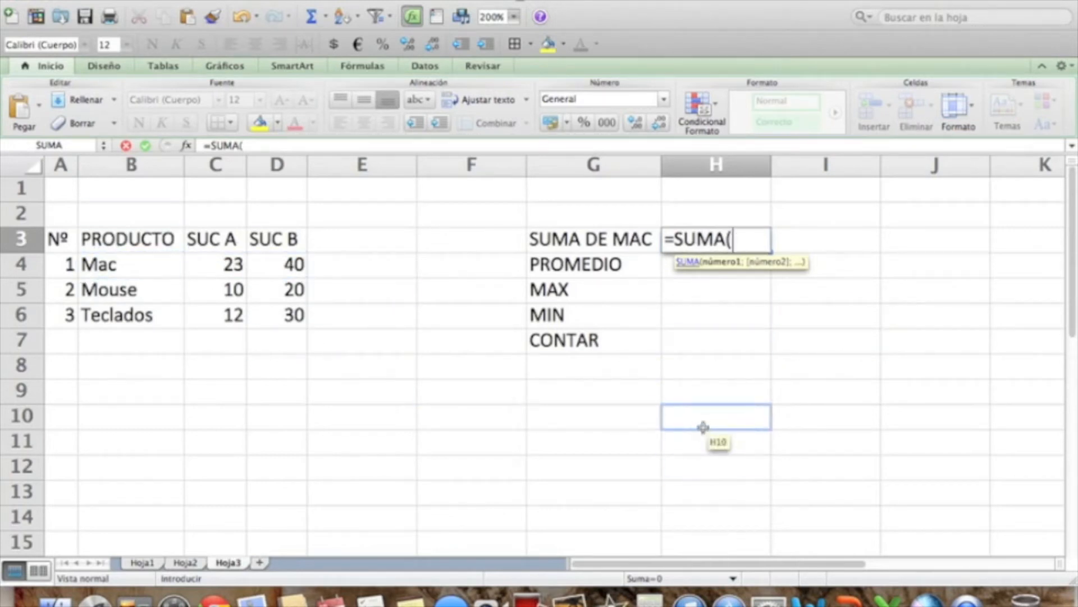
type("C4")
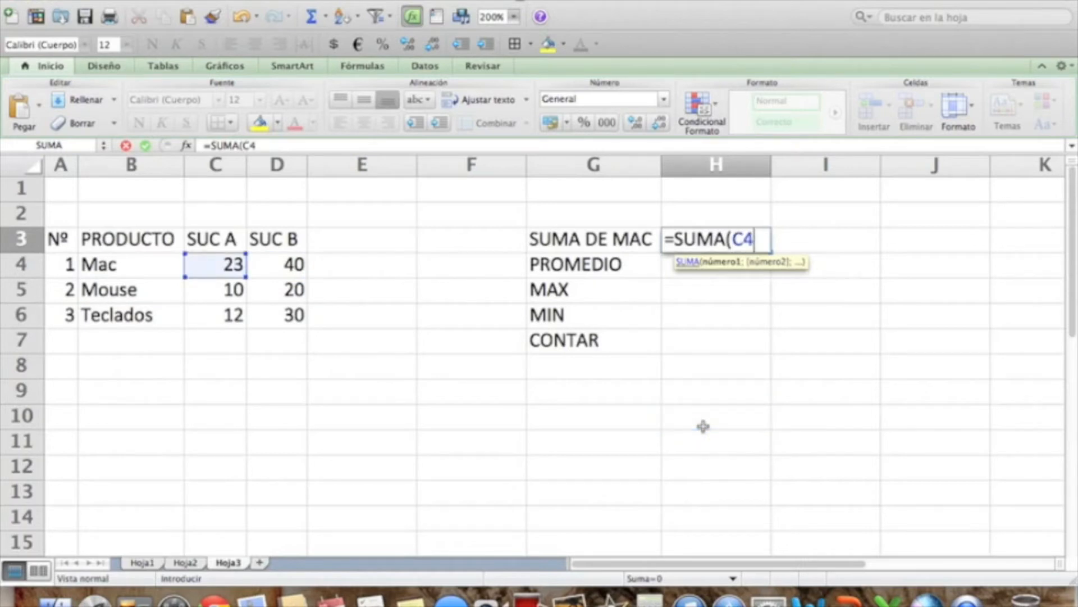
type(":D4")
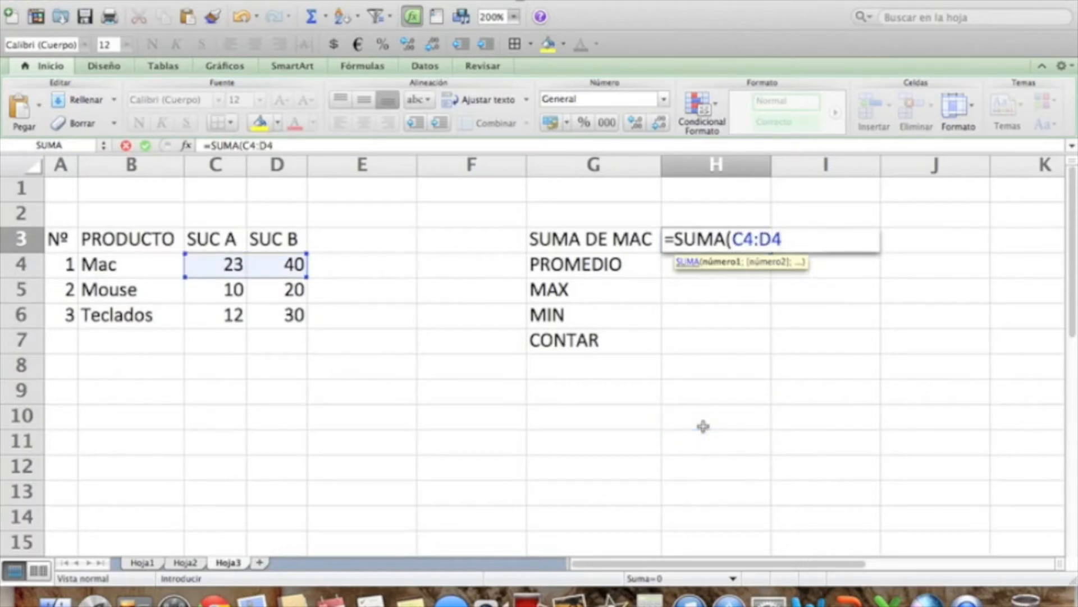
type(")")
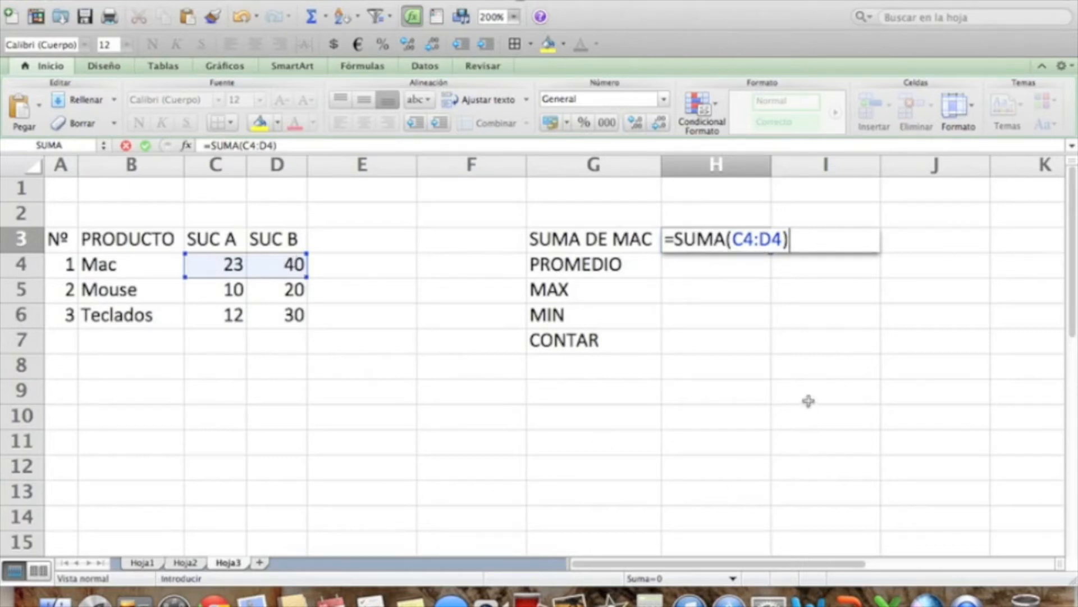
key("Return")
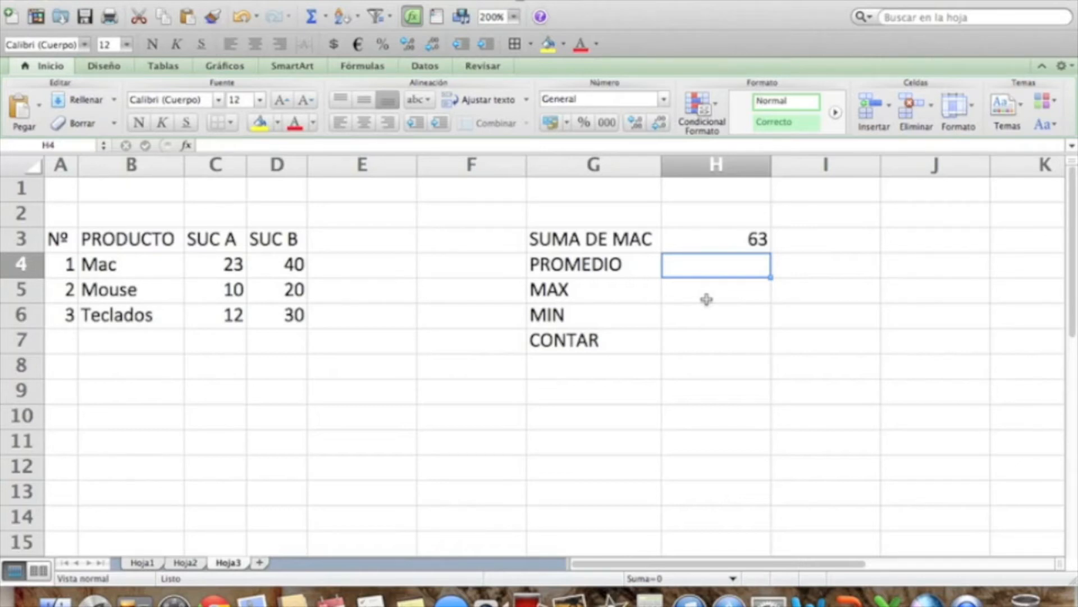
- Average the Mac quantities of both branches in cell H4 with the formula =PROMEDIO(C4:D4)
type("=")
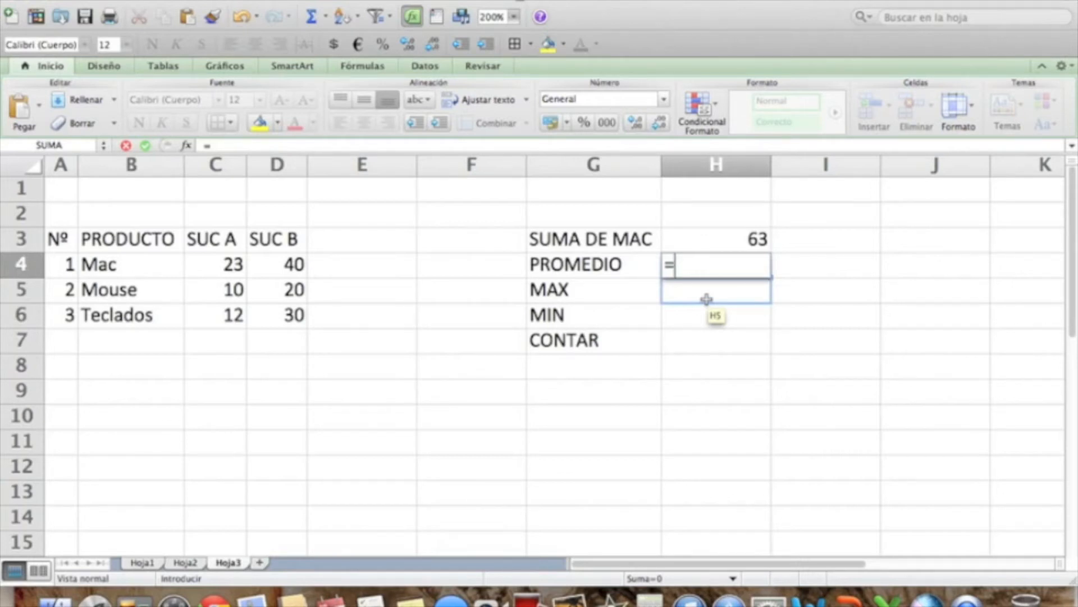
type("PROMEDIO")
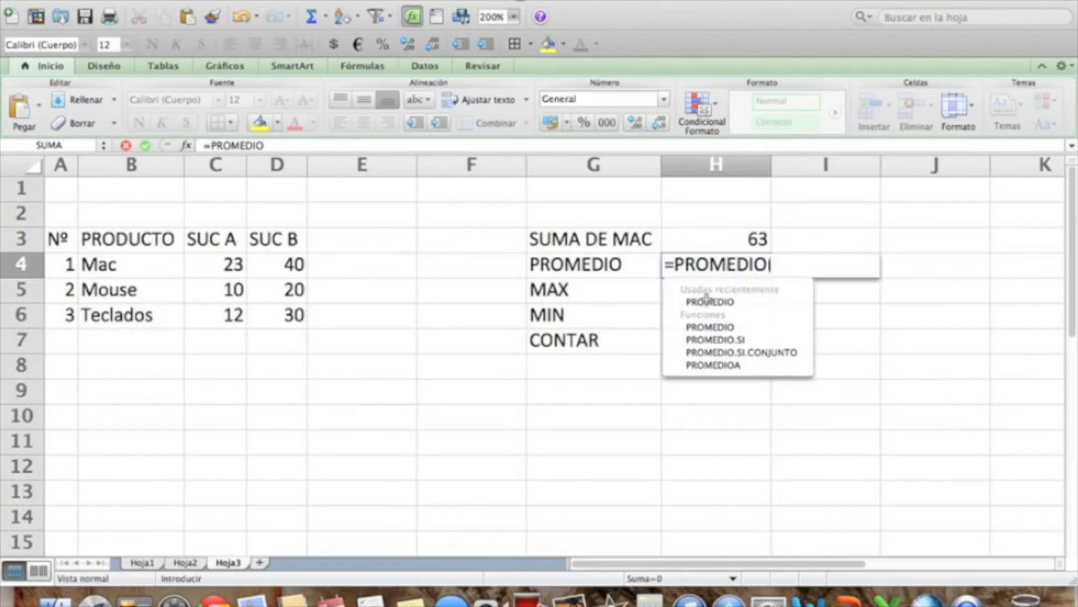
type("(")
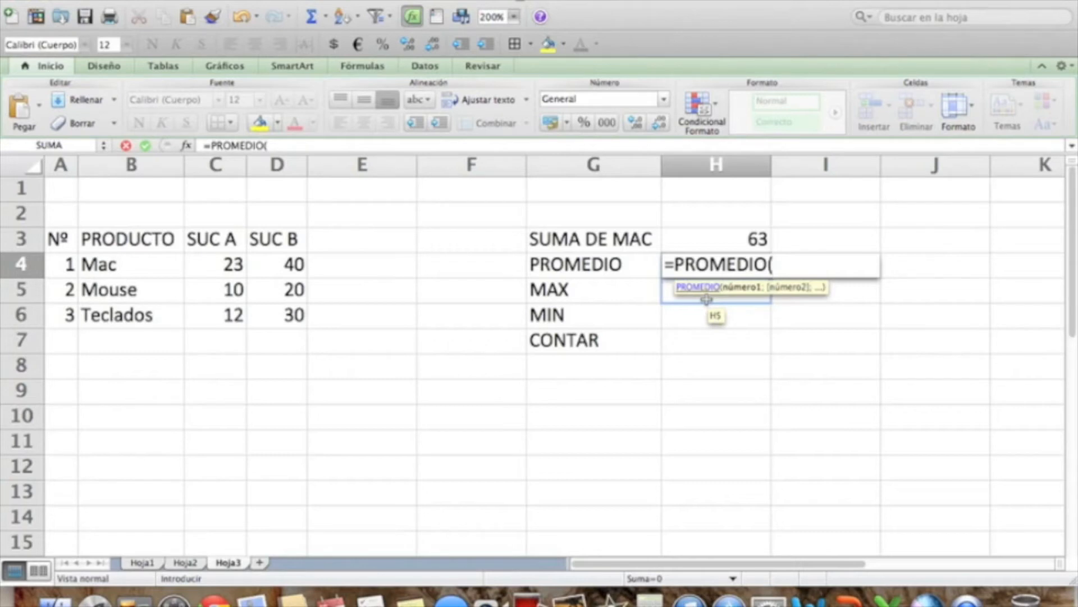
type("C4:")
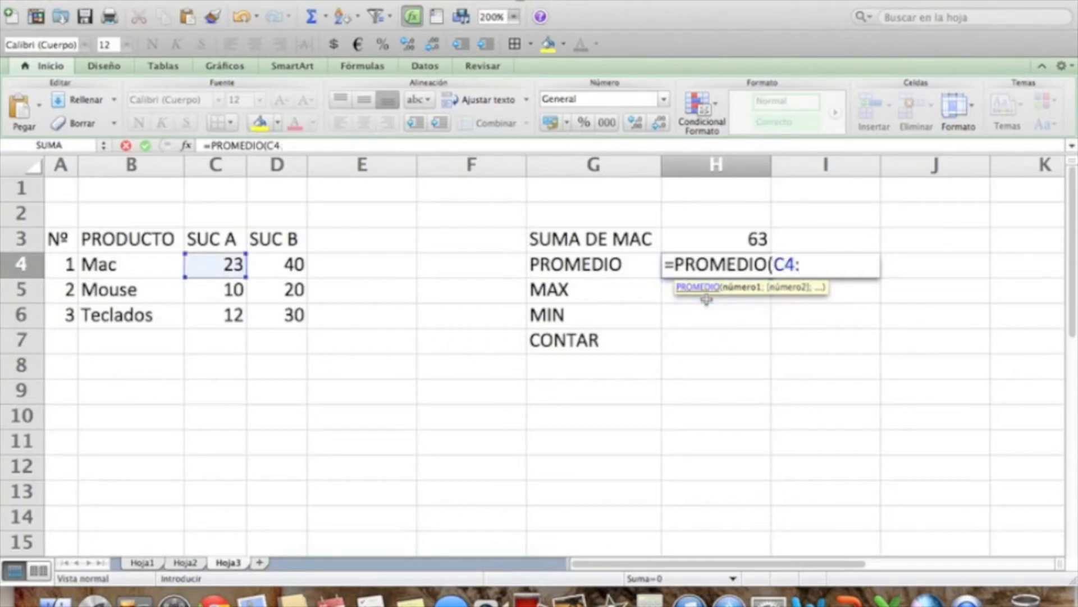
type("D4)")
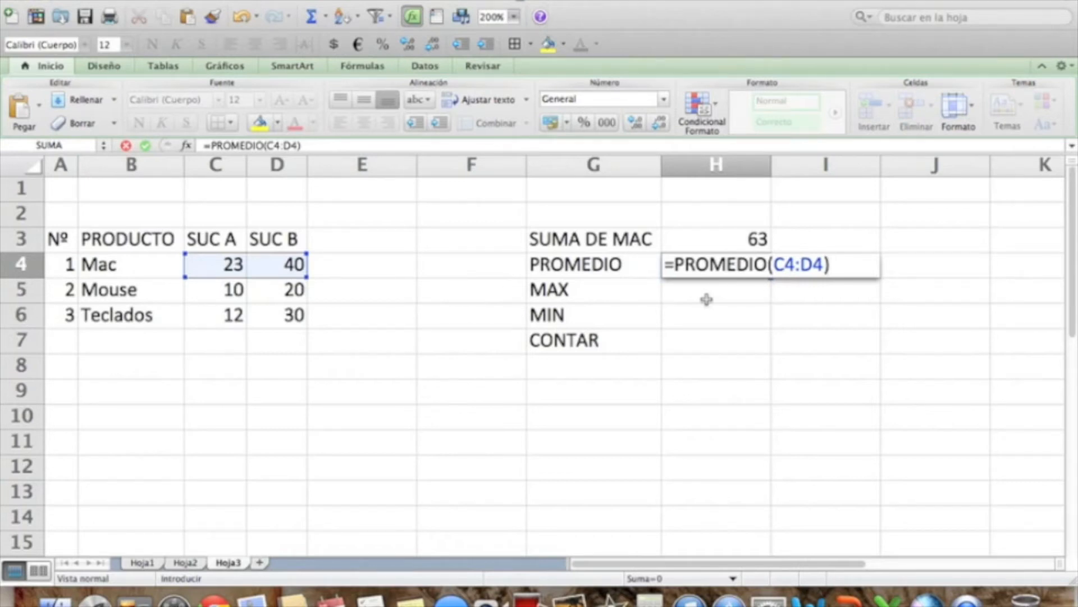
key("Return")
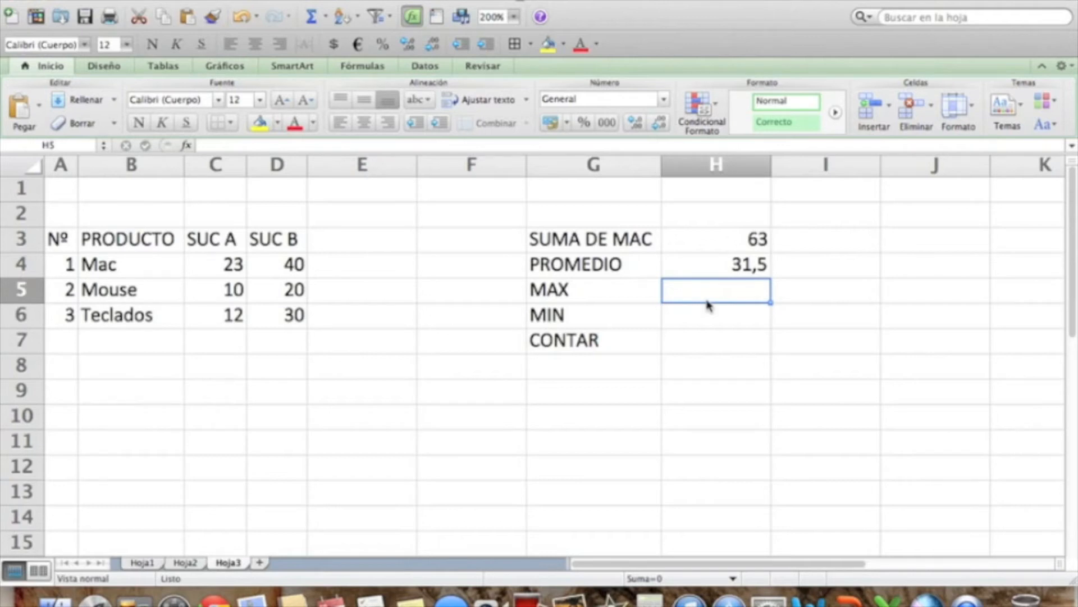
- Get the highest Mac quantity of the two branches in cell H5 with the formula =MAX(C4:D4)
type("=")
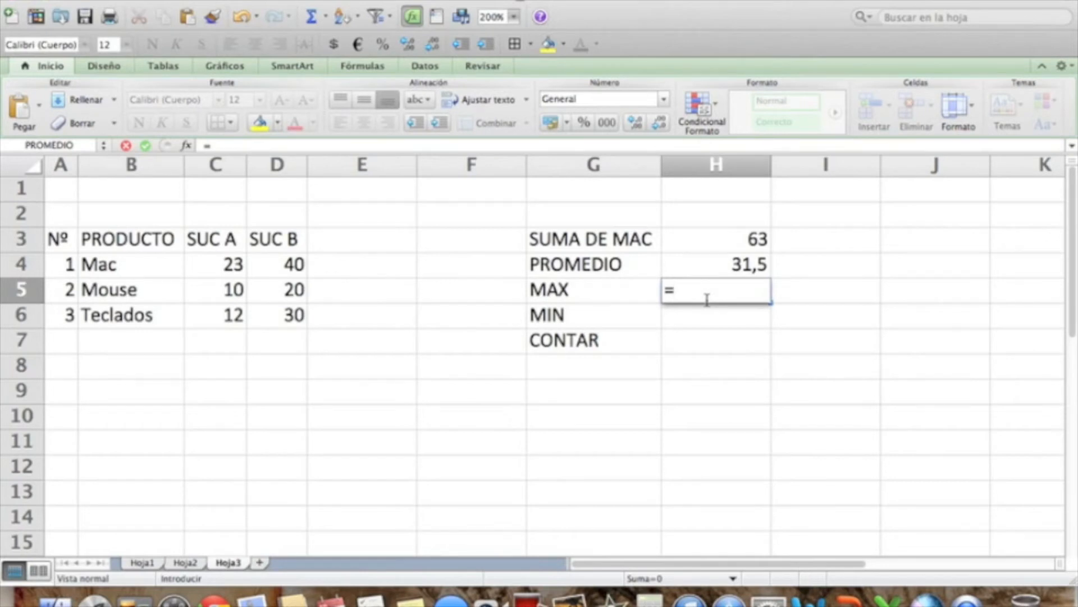
type("MAX(")
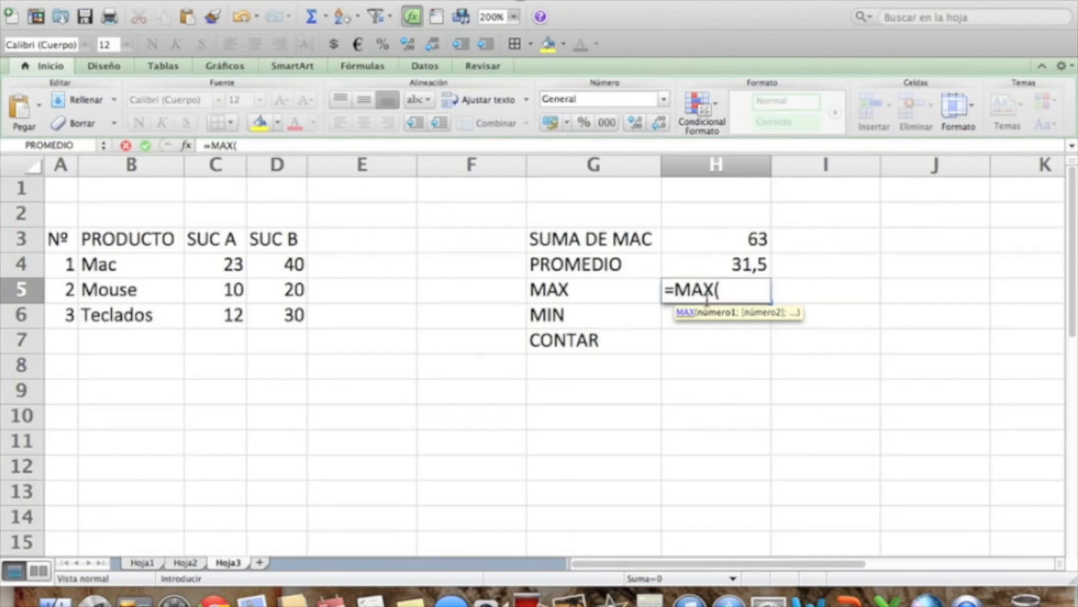
type("C4")
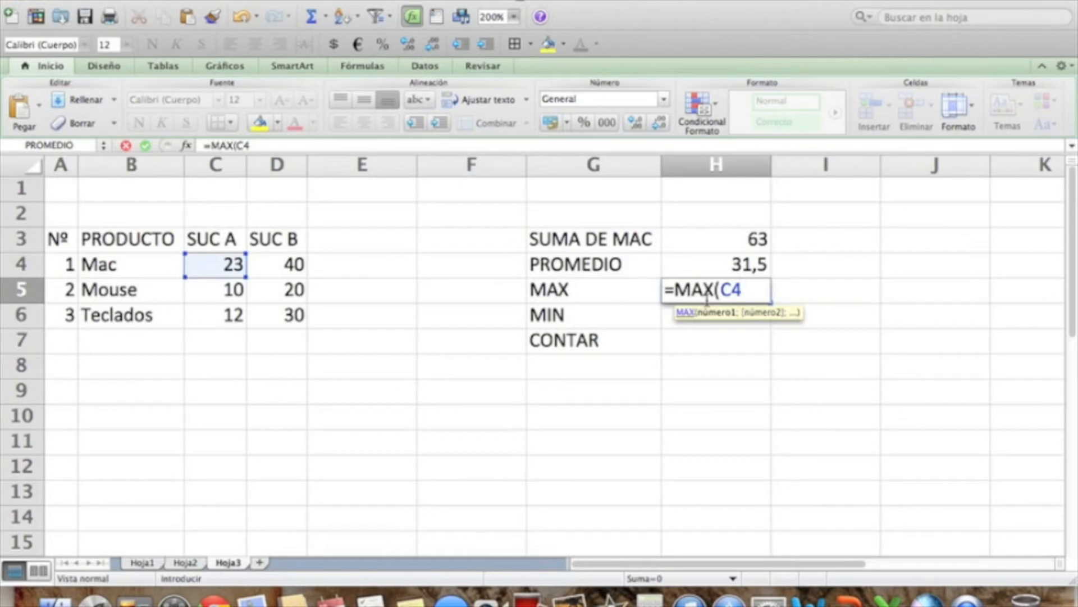
type(":D4)")
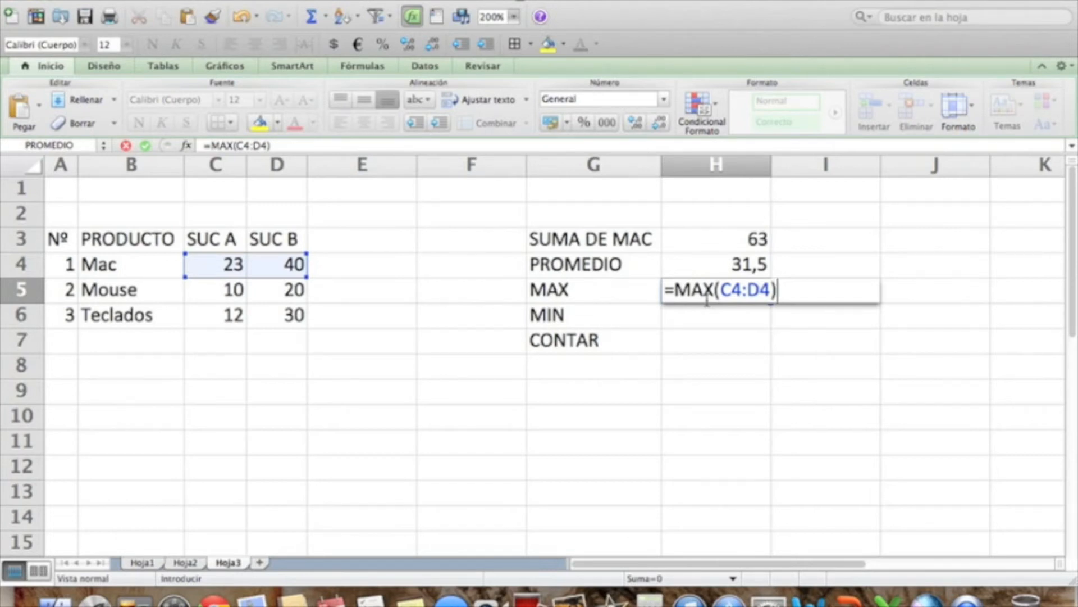
key("Return")
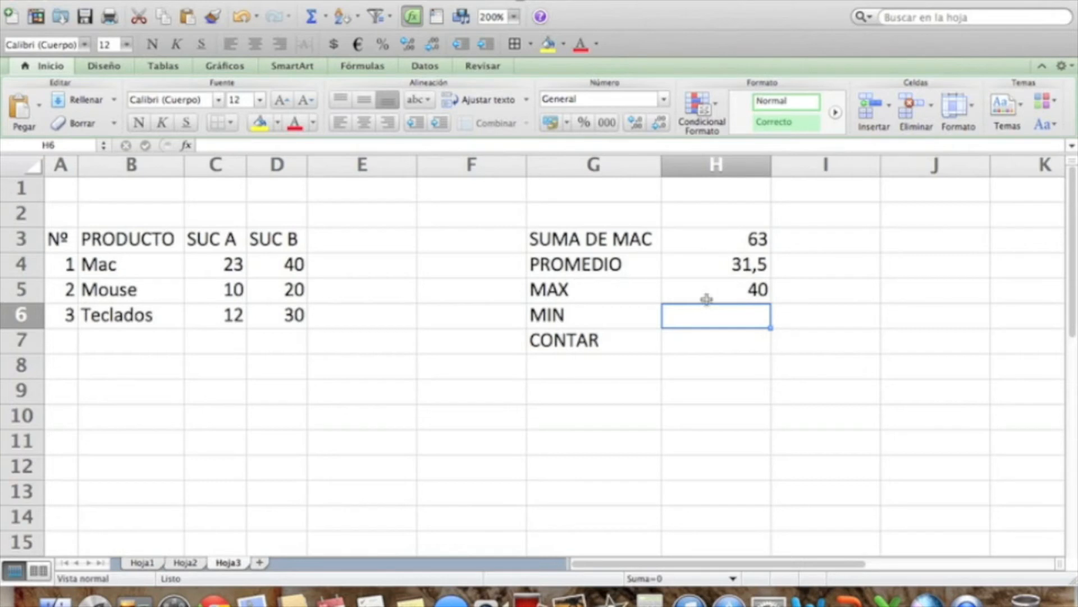
- Get the lowest Mac quantity of the two branches in cell H6 with the formula =MIN(C4:D4)
type("=")
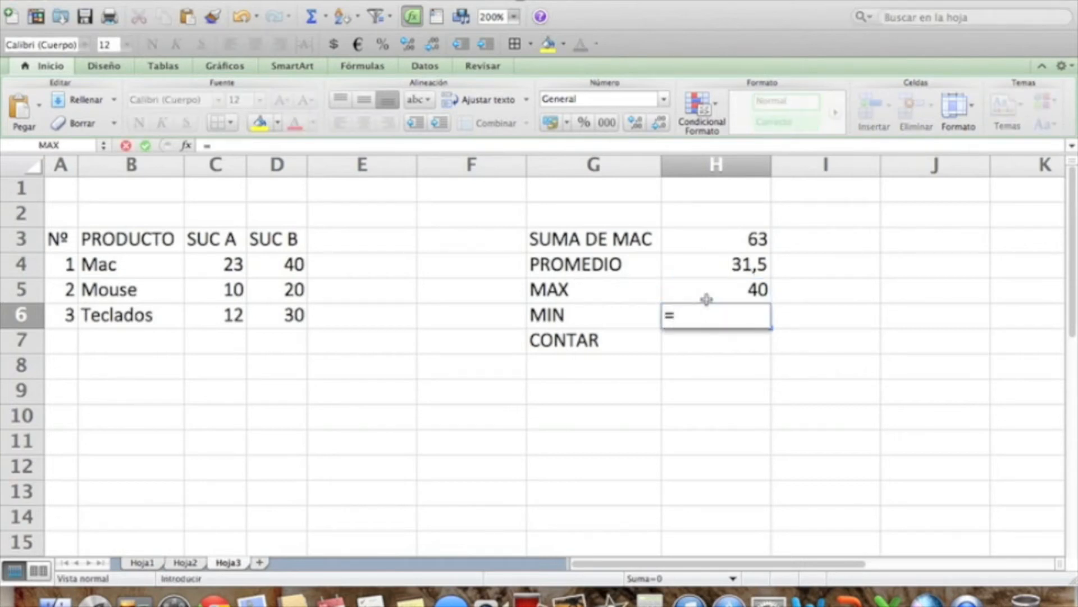
type("MIN(")
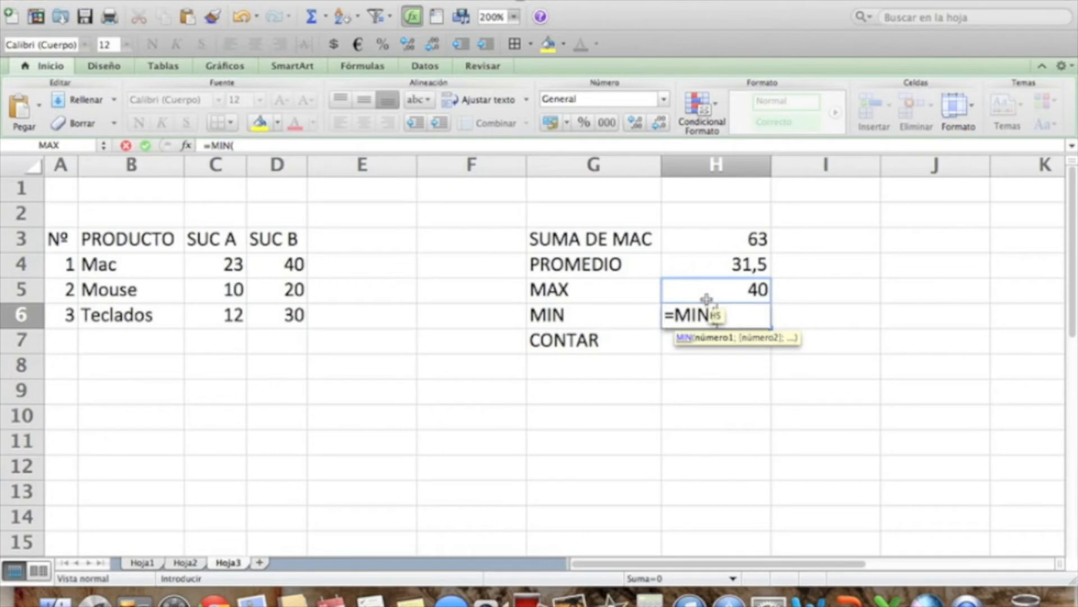
type("C4")
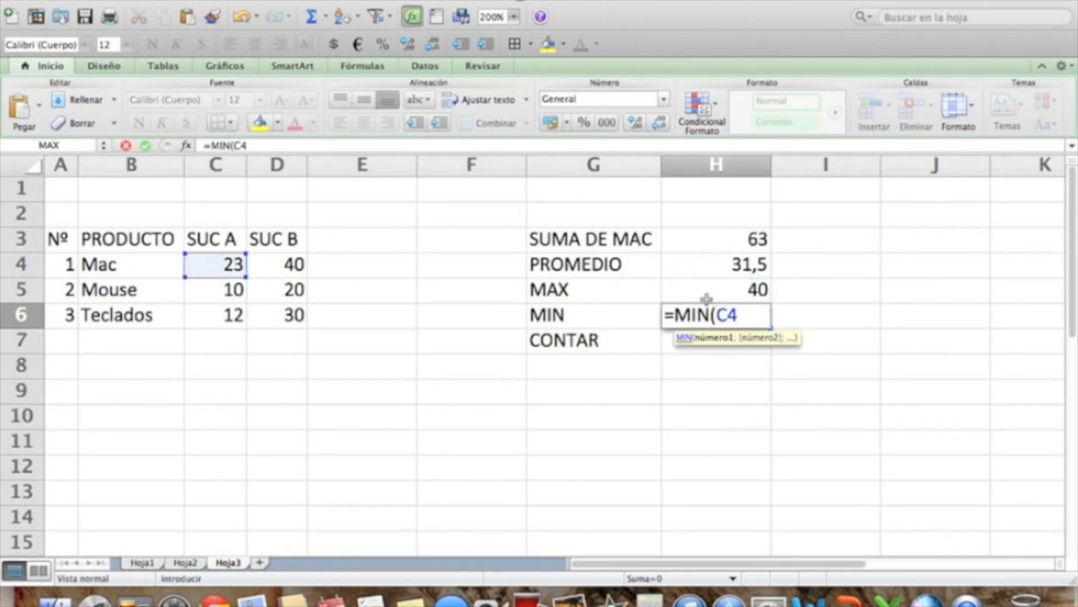
type(":D4)")
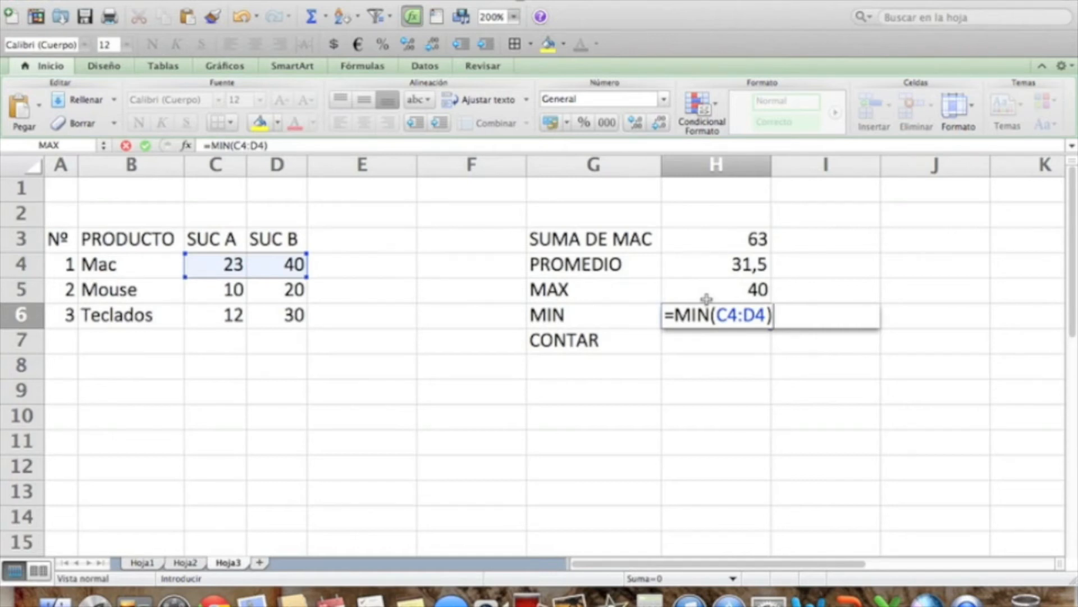
key("Return")
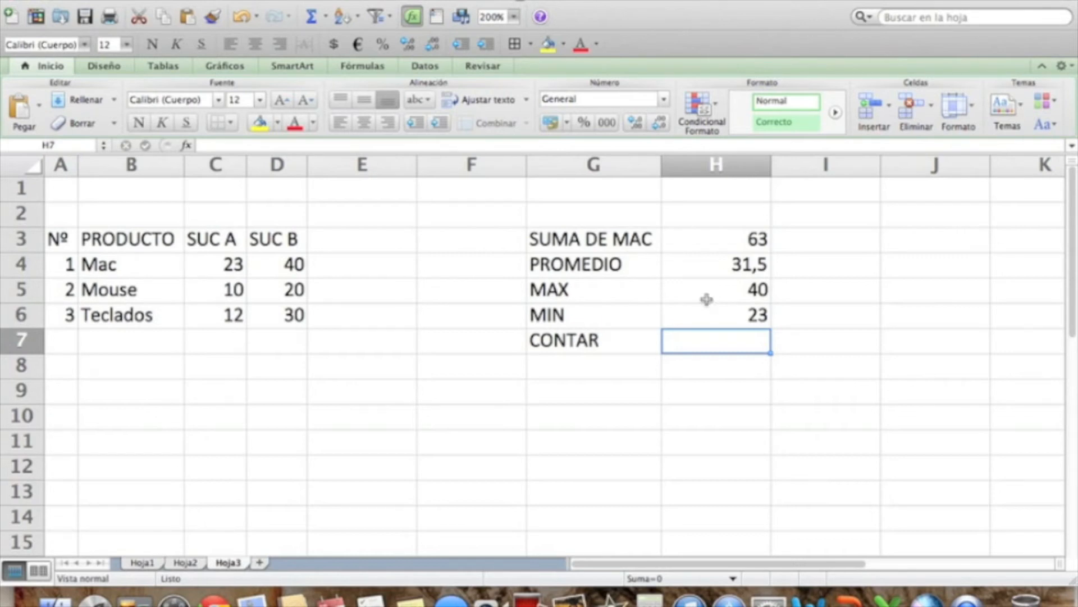
- Try to count the product names in cell H7 with the formula =CONTAR(B4:B6)
type("=")
left_click(706, 298)
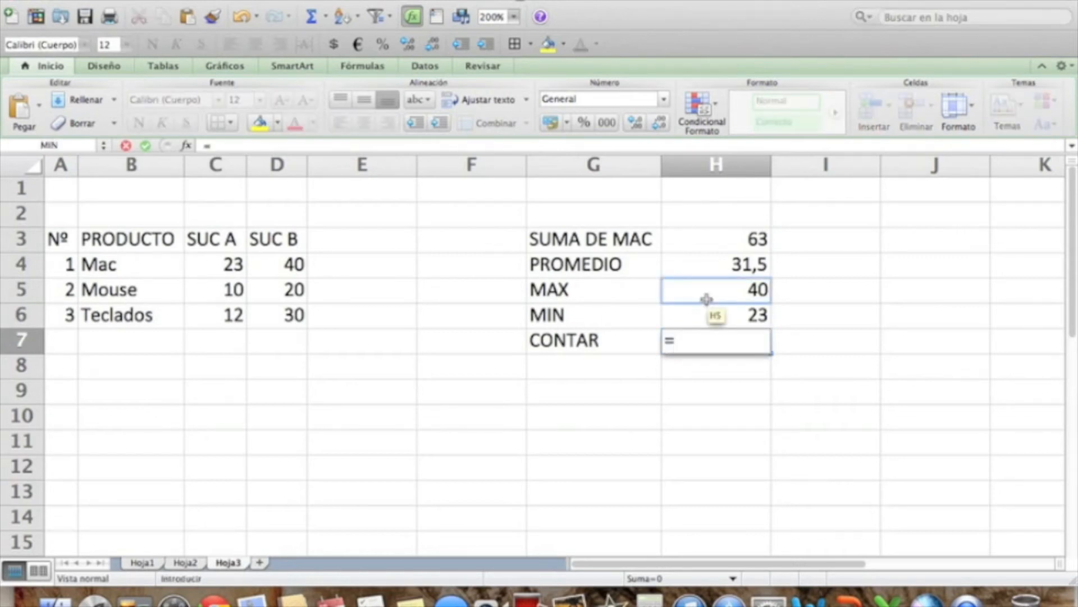
type("CONTAR")
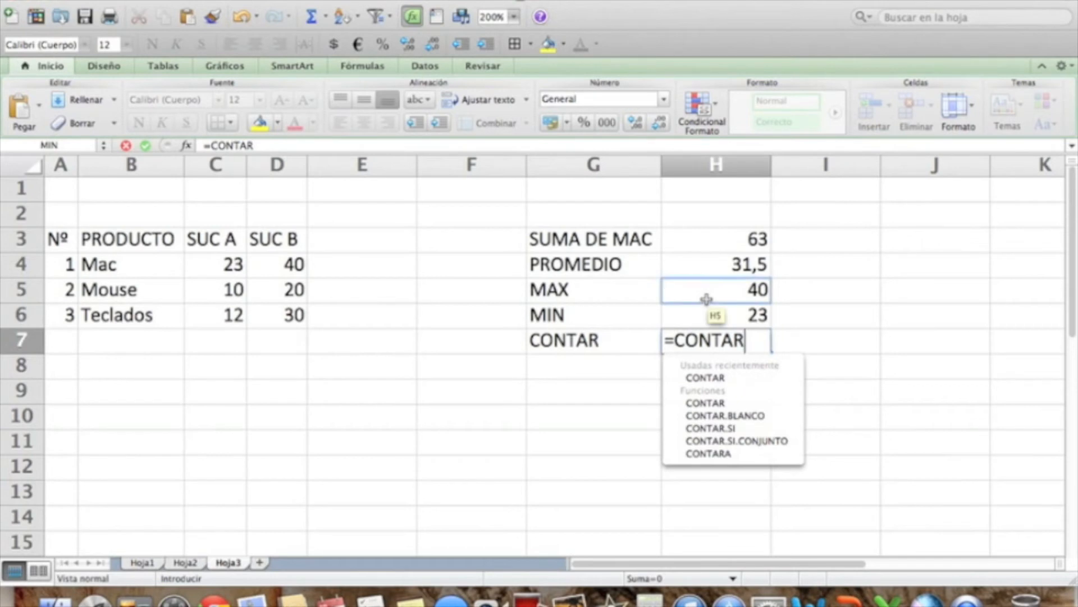
type("(")
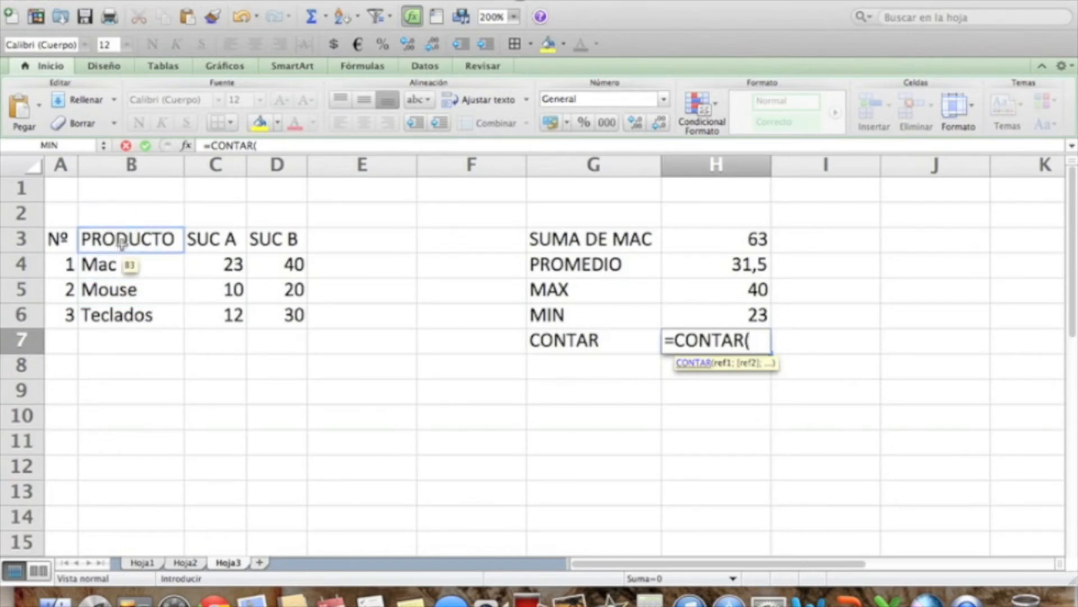
left_click(122, 266)
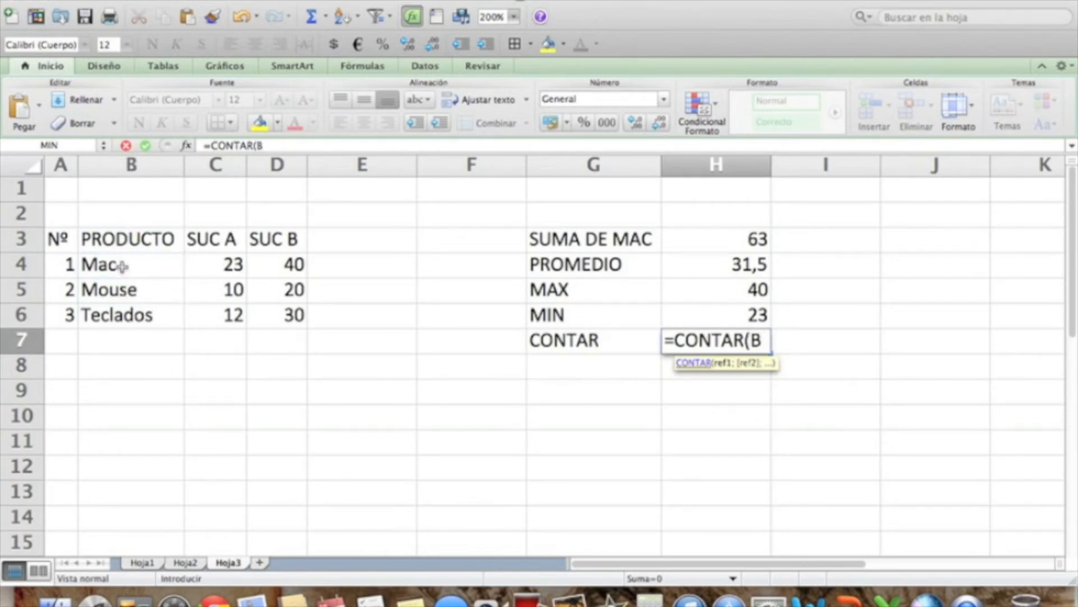
type(":")
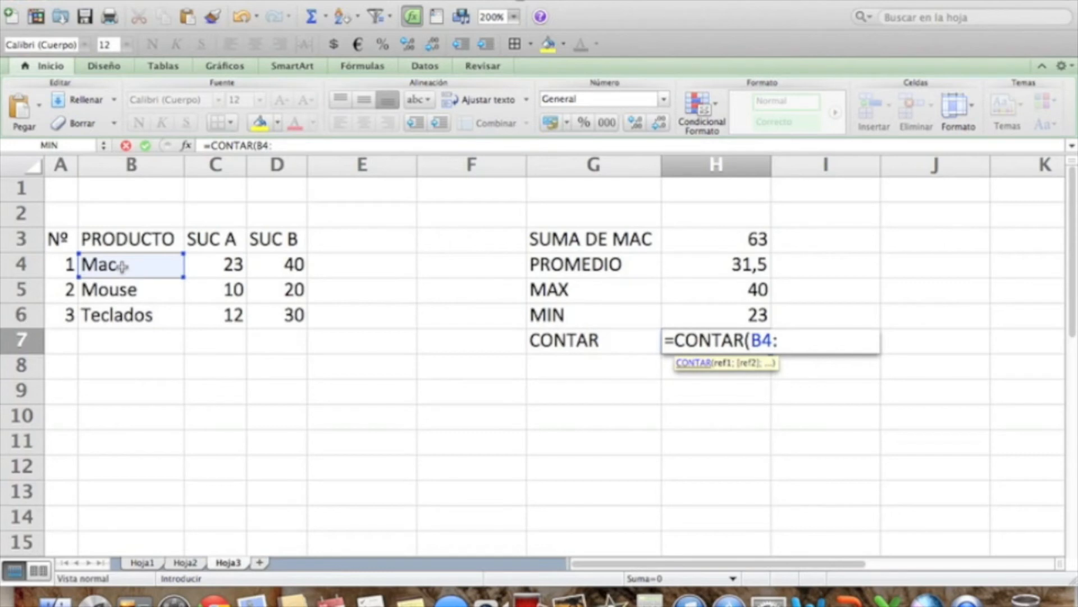
type("B6)")
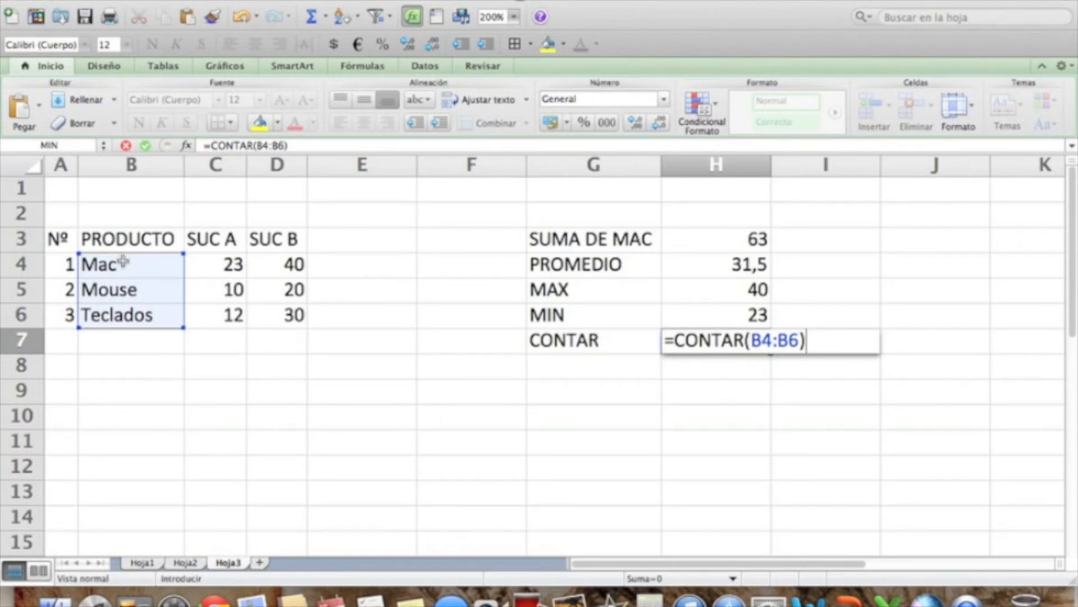
key("Return")
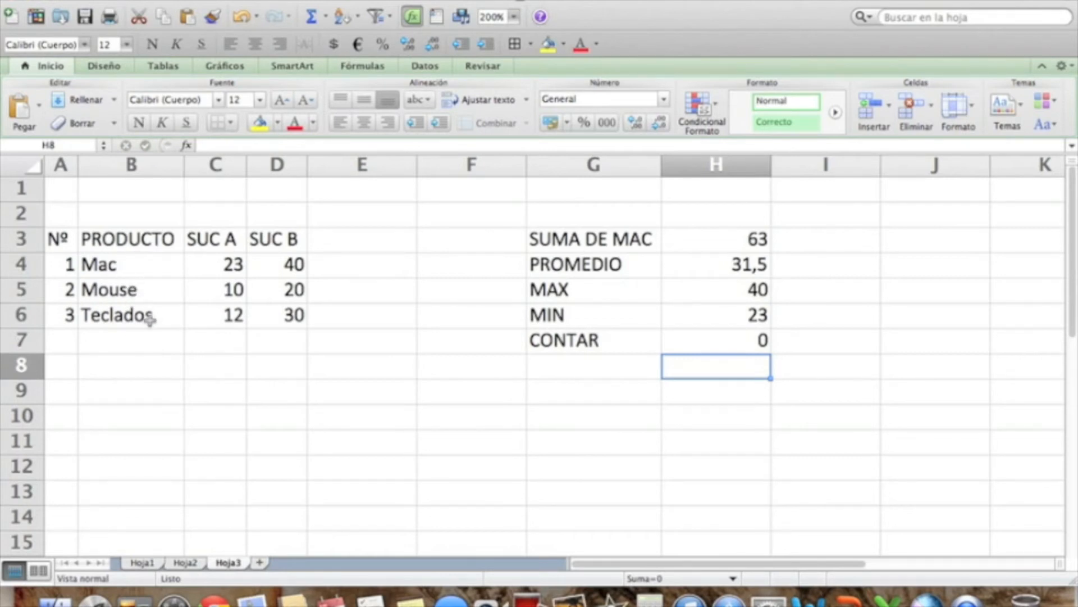
- Replace the formula in cell H7 with =CONTAR(A4:A6) to count the numbered products
left_click(710, 343)
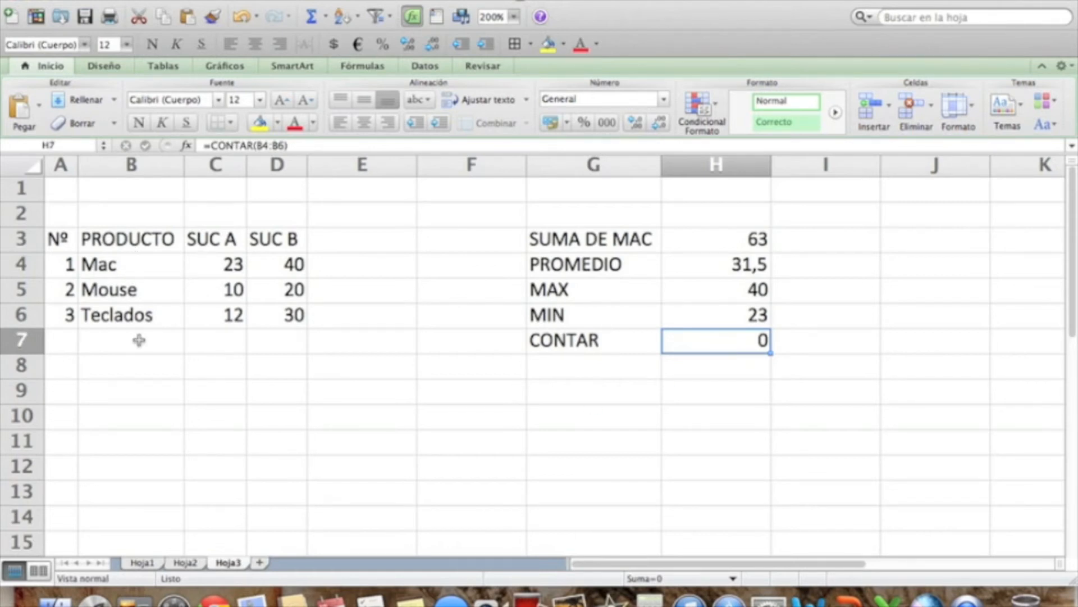
key("BackSpace")
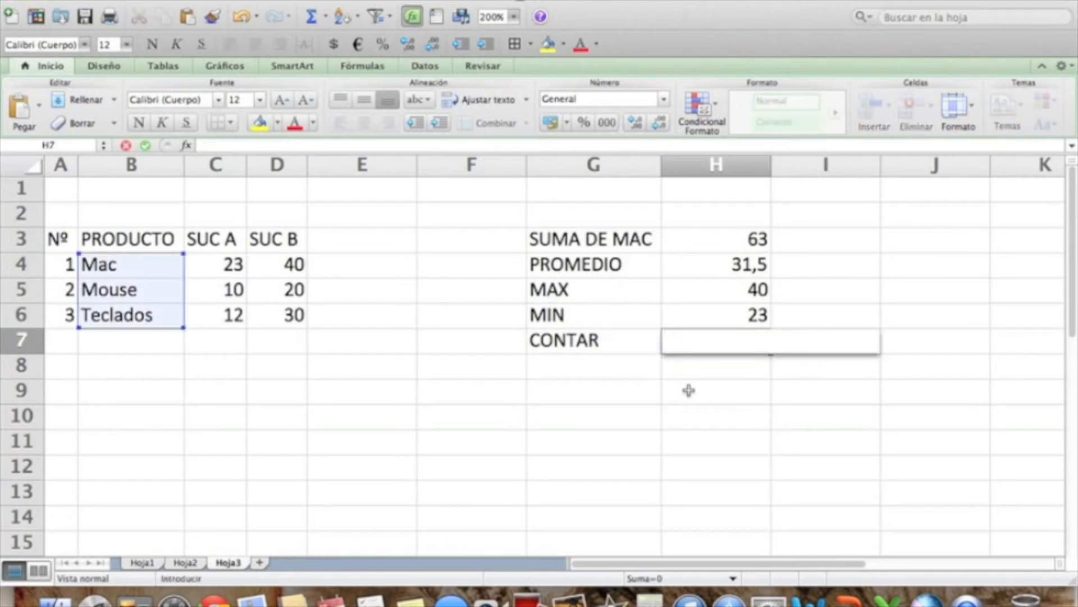
type("=CONTAR(")
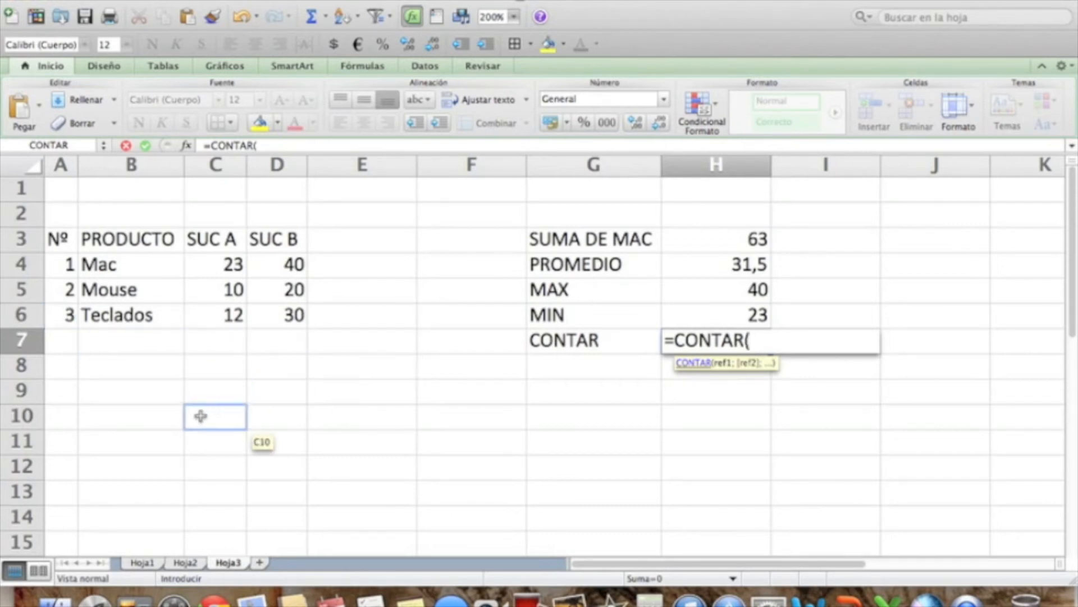
type("A1")
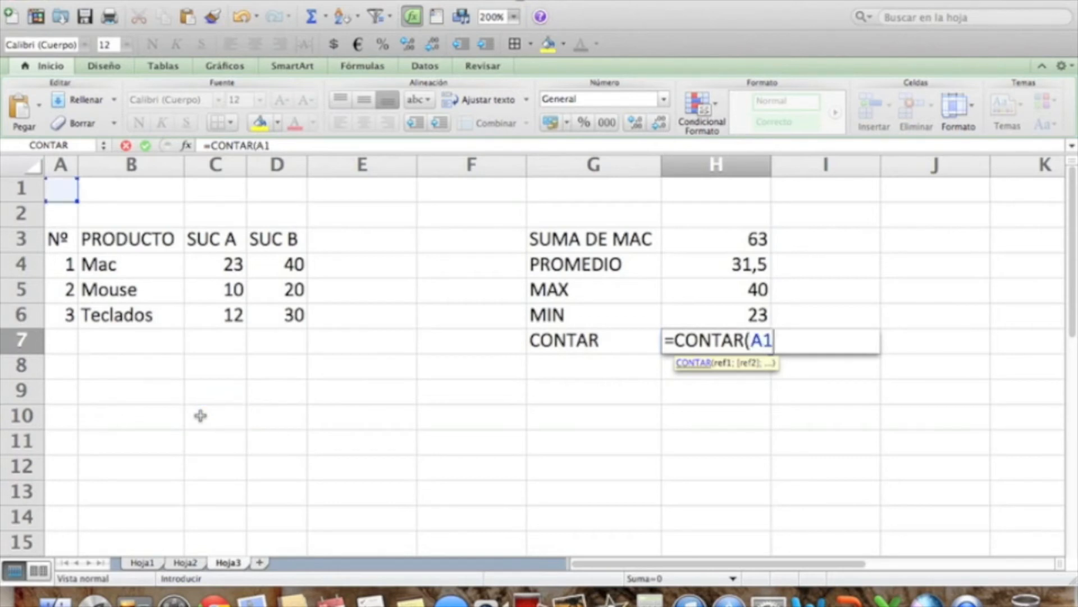
key("BackSpace")
type("4")
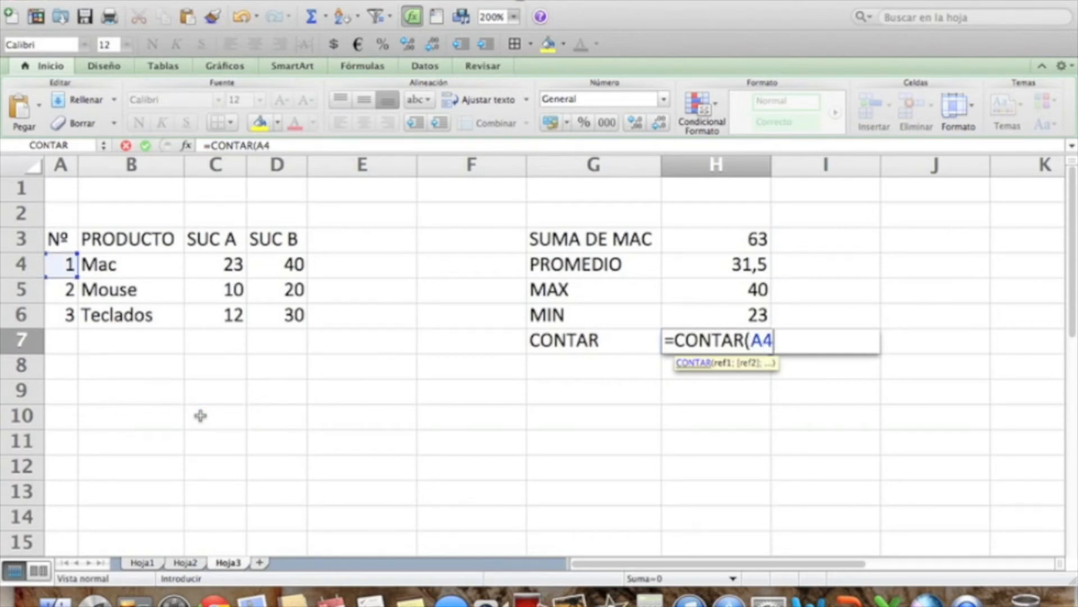
type(":A6)")
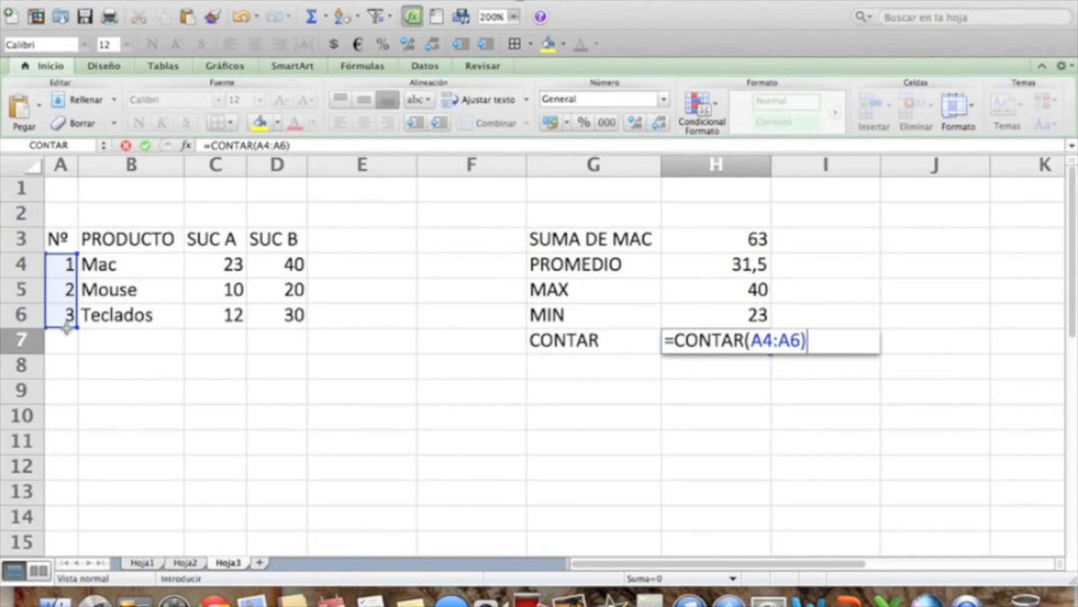
key("Return")
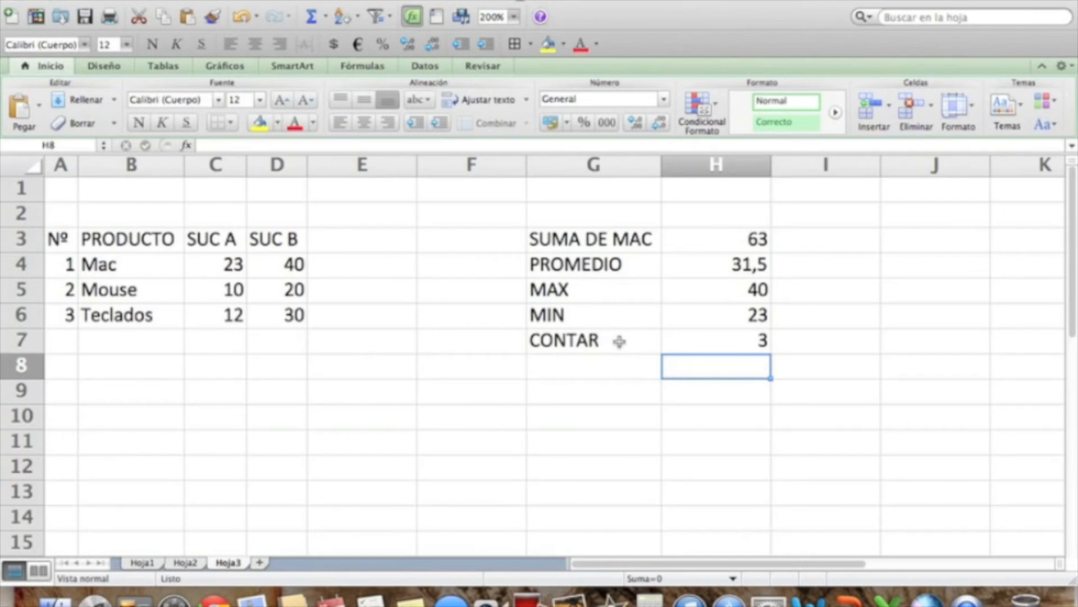
- Add a new worksheet after Hoja3 at 200% zoom and select its cell A2
left_click(318, 464)
left_click(259, 563)
left_click(171, 259)
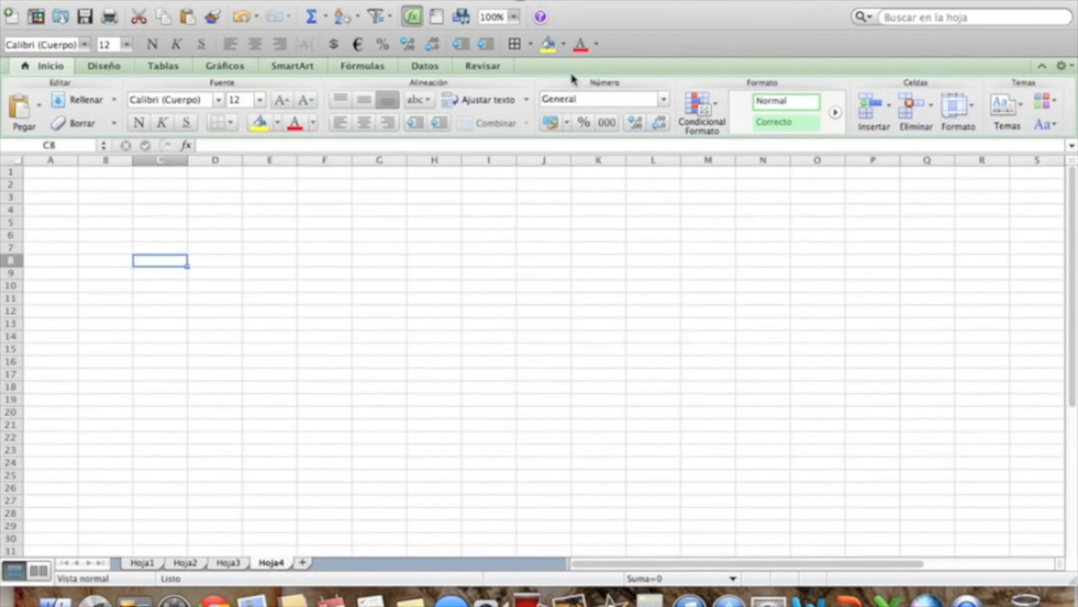
left_click(514, 17)
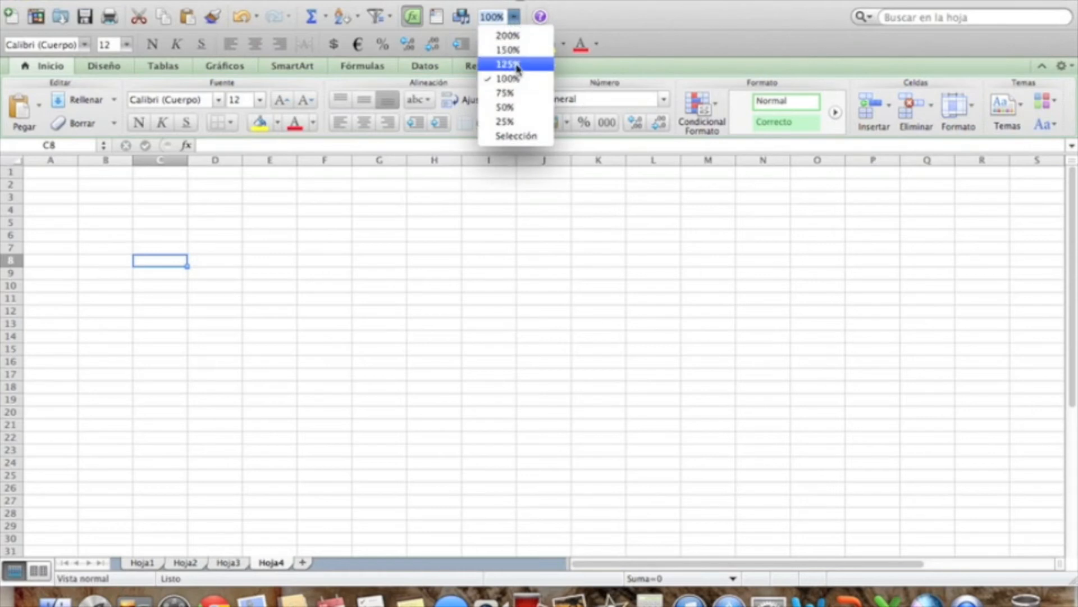
left_click(508, 35)
left_click(239, 274)
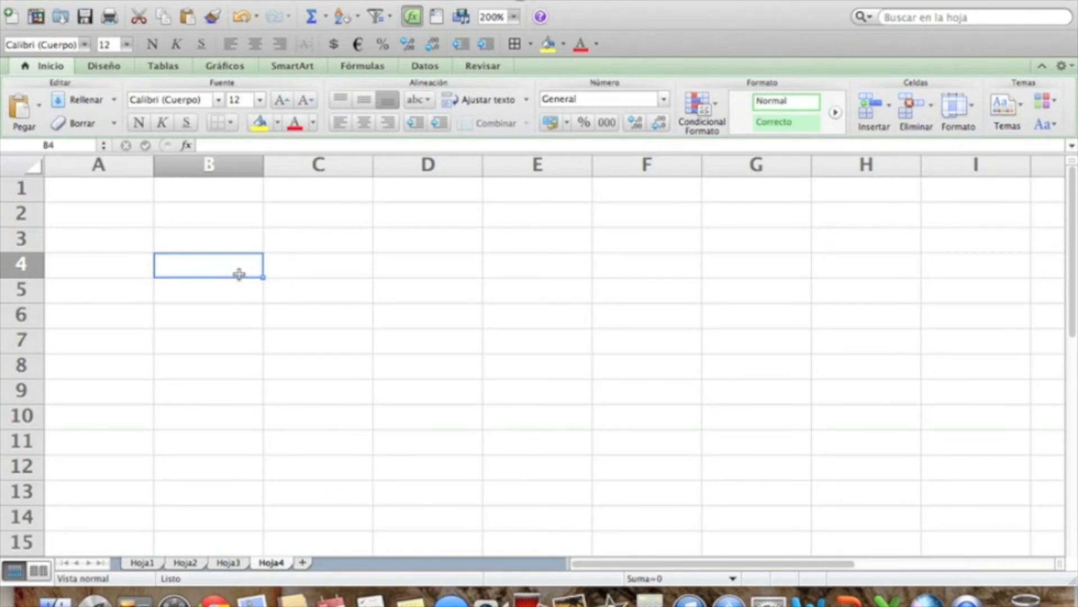
left_click(202, 245)
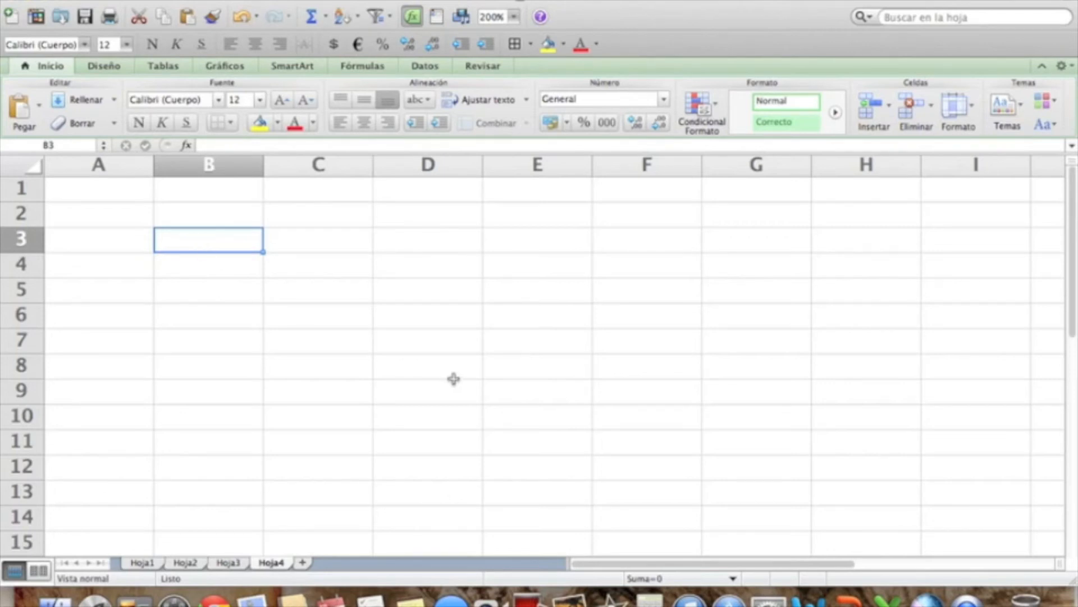
key("Left")
key("Up")
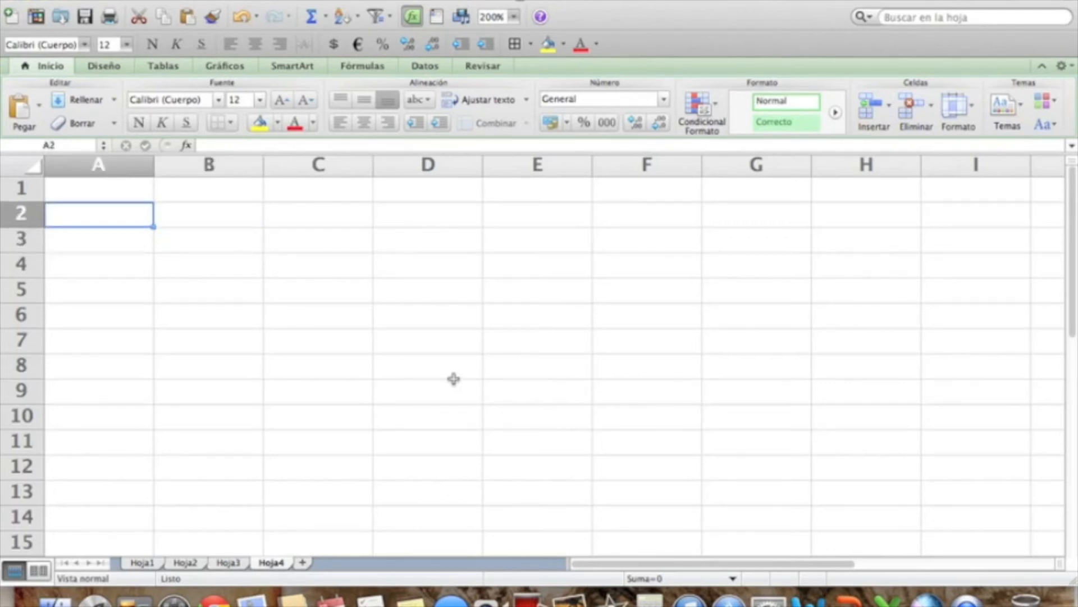
- Enter the column headers NOMBRE, N1, N2, N3 and PROMEDIO in cells A2 to E2
type("NOMBRE")
key("Tab")
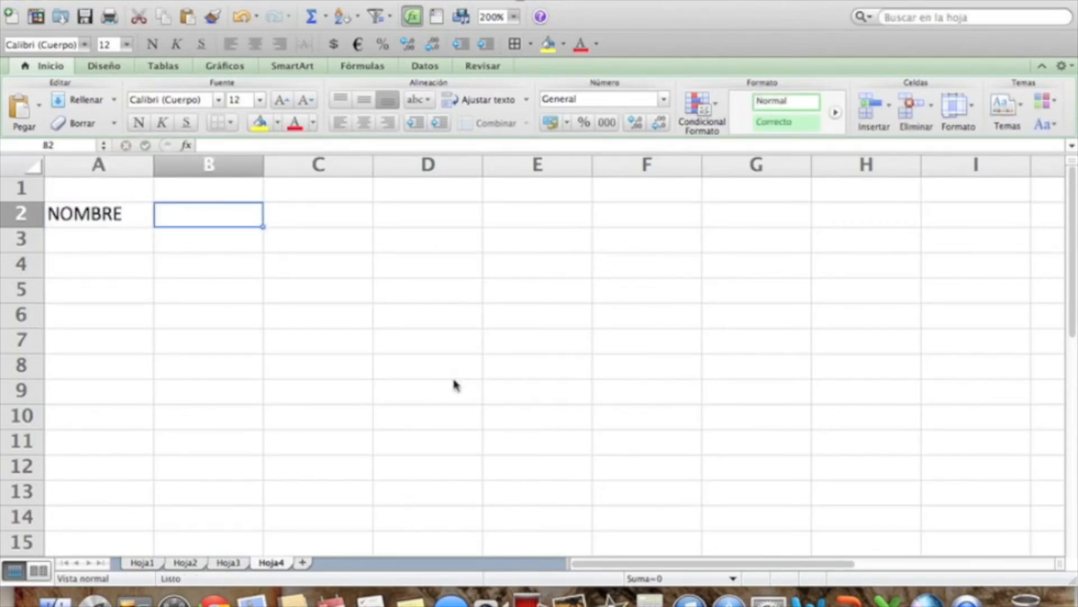
type("N1")
key("Tab")
type("N2")
key("Tab")
type("N3")
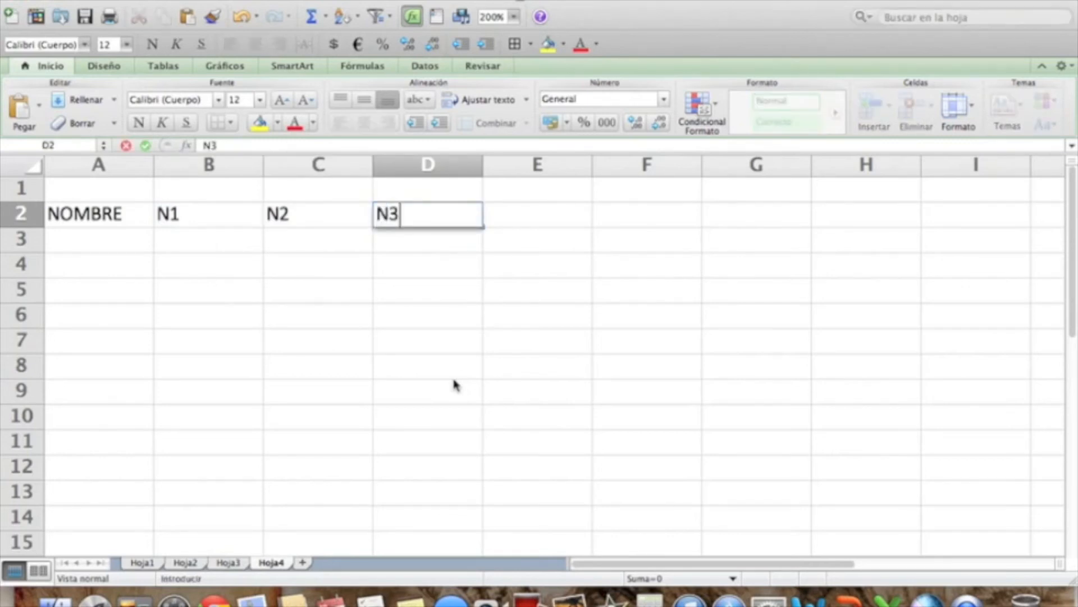
key("Tab")
type("PROMEDIO")
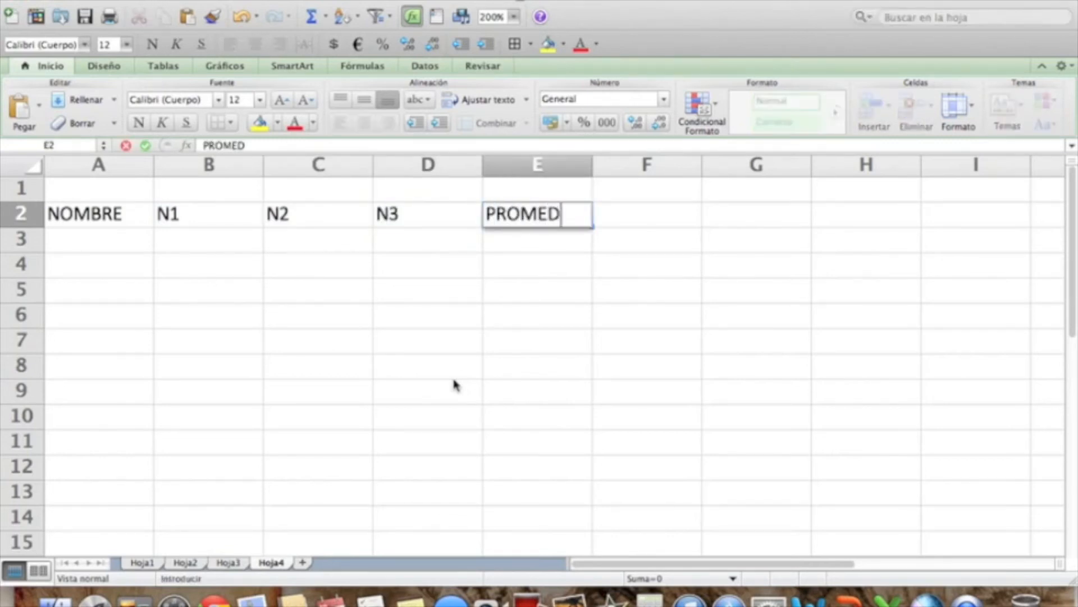
key("Return")
- Fill cells A3 to A5 under NOMBRE with the first names of the three students
key("Left")
key("Left")
key("Left")
key("Left")
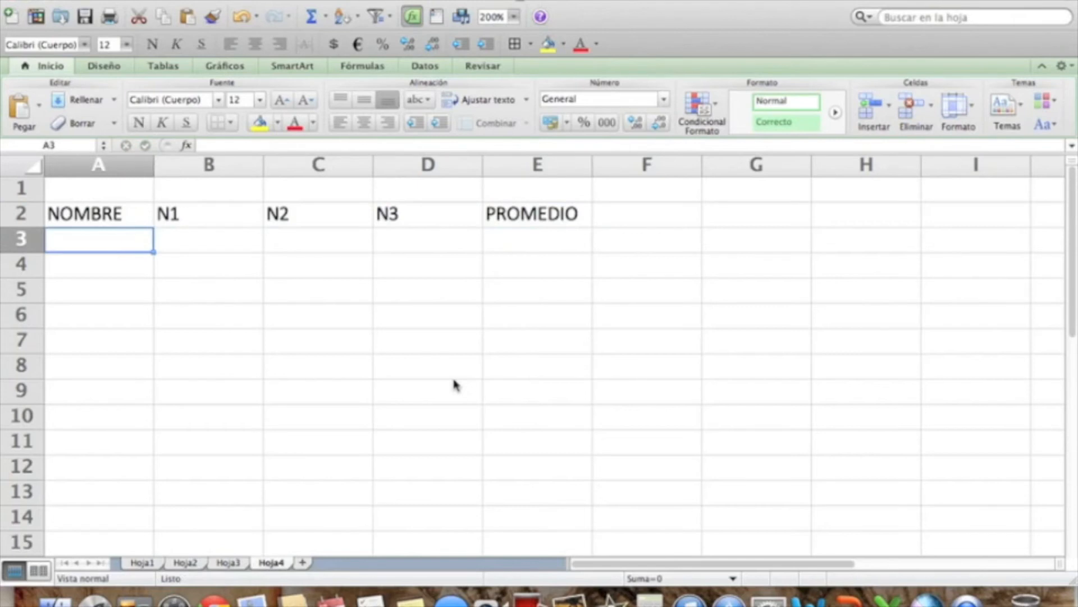
type("Javier")
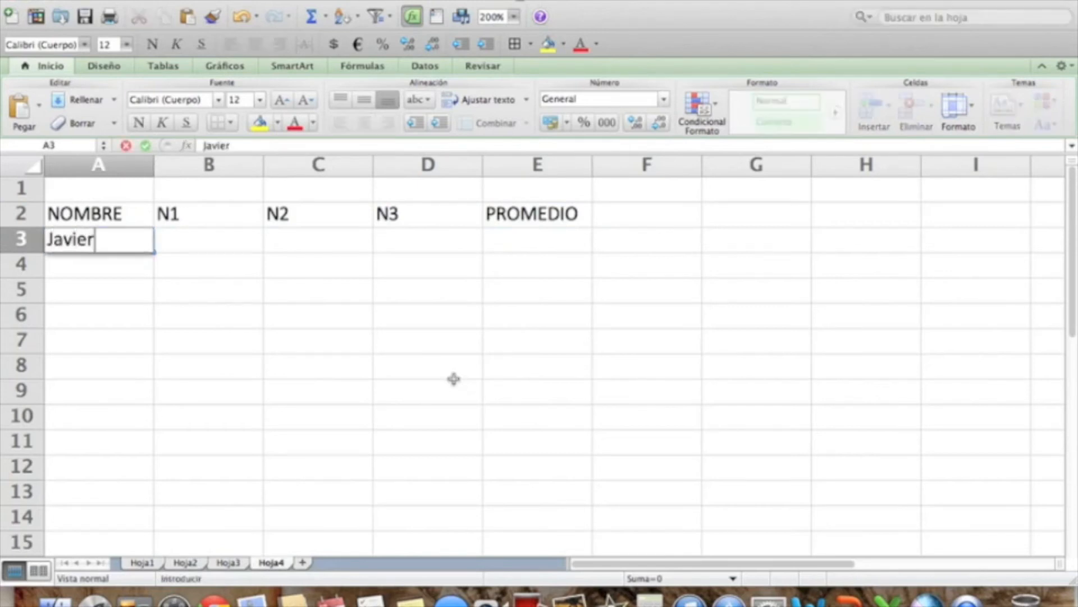
key("Return")
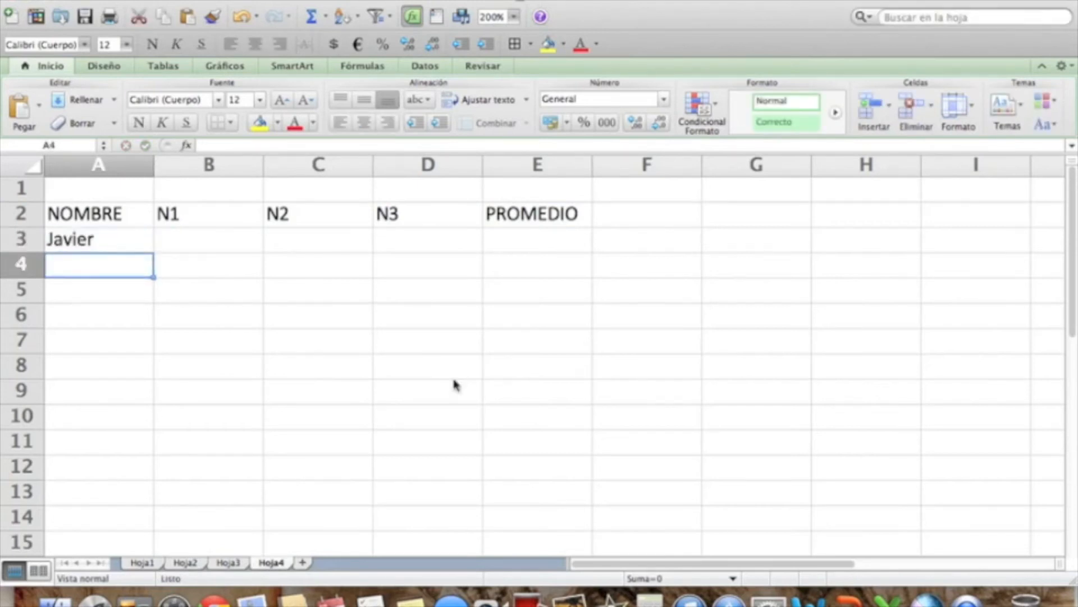
type("Nancy")
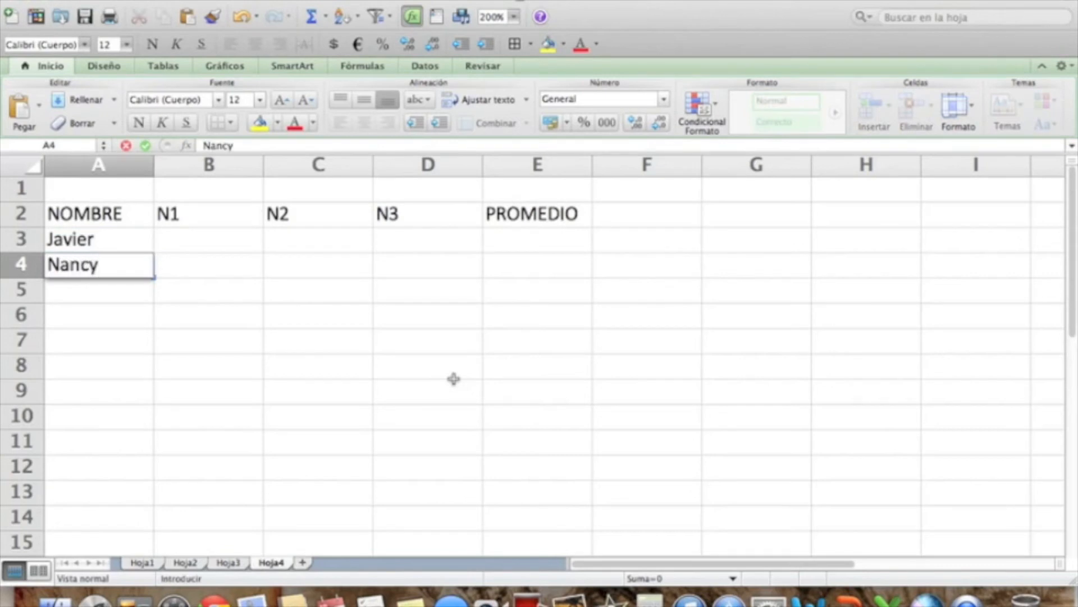
key("Return")
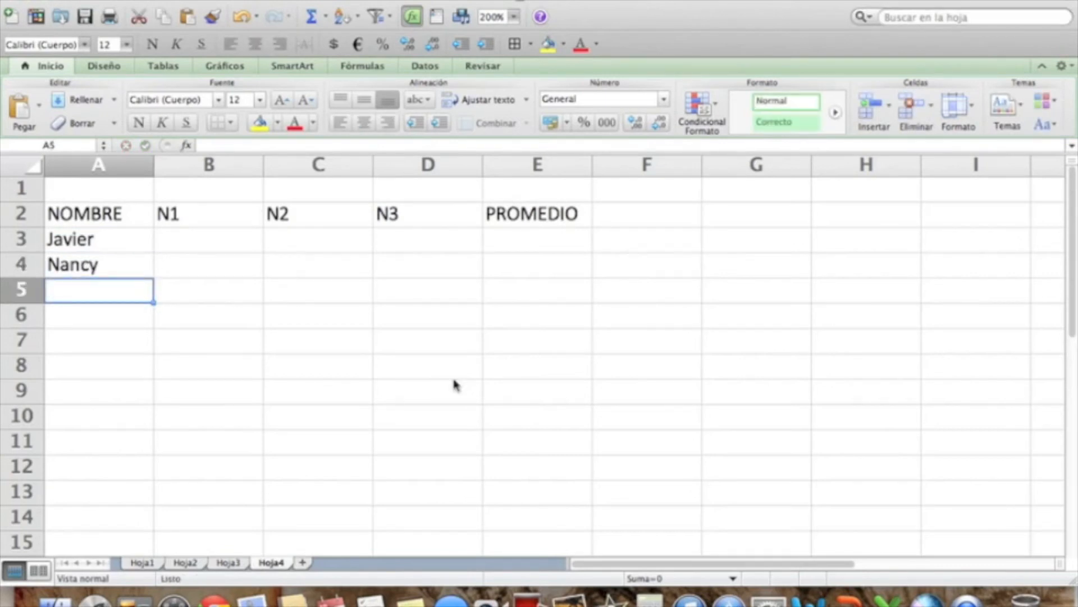
type("Daniela")
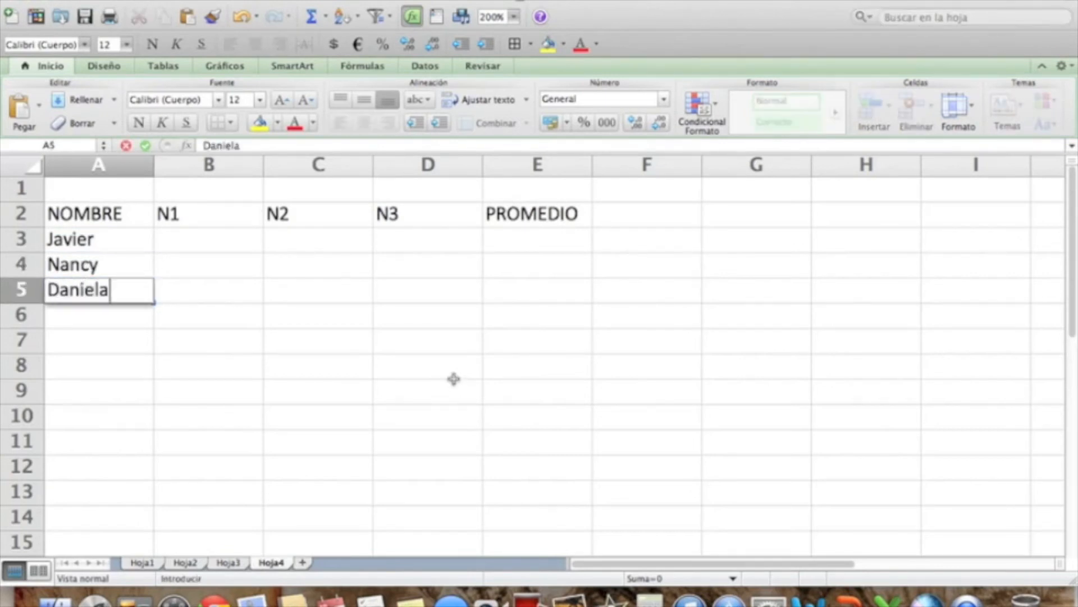
key("Return")
- Enter the first student's grades 30, 40 and 25 in cells B3 to D3
key("Right")
key("Up")
key("Up")
key("Up")
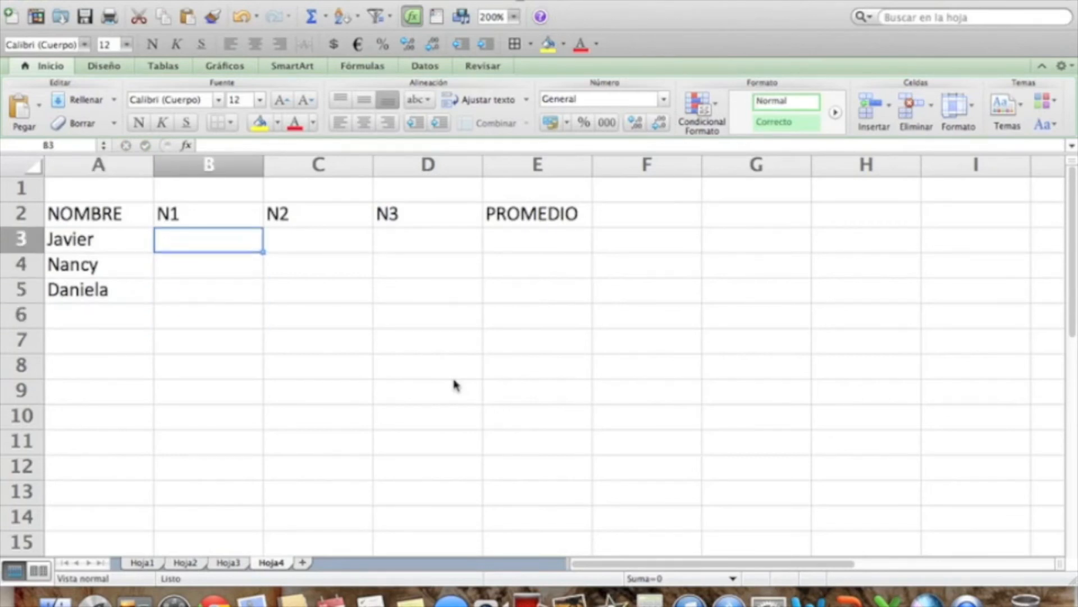
type("30")
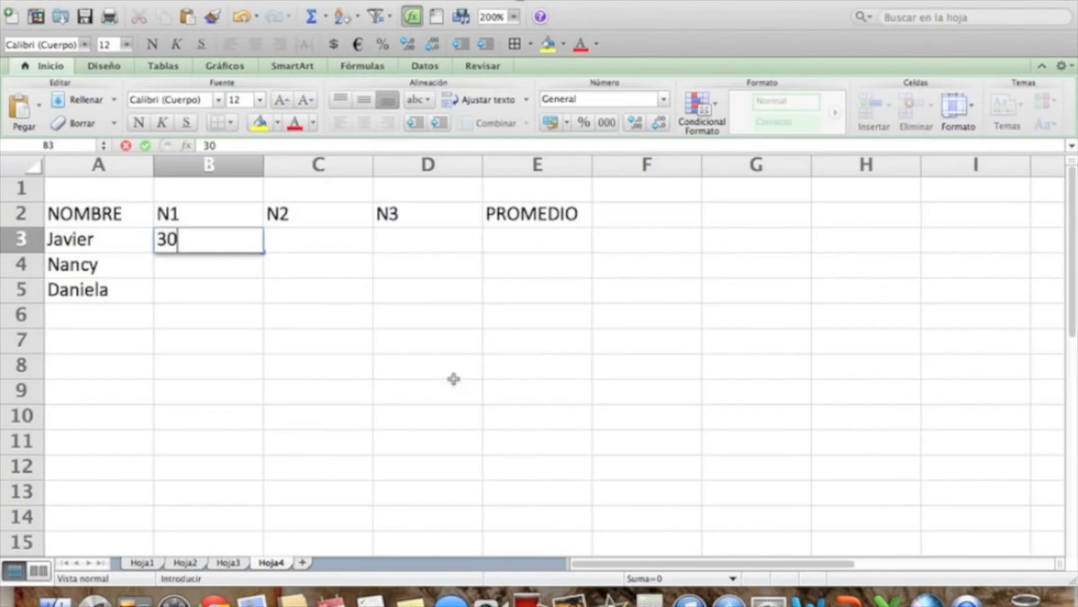
key("Tab")
type("40")
key("Tab")
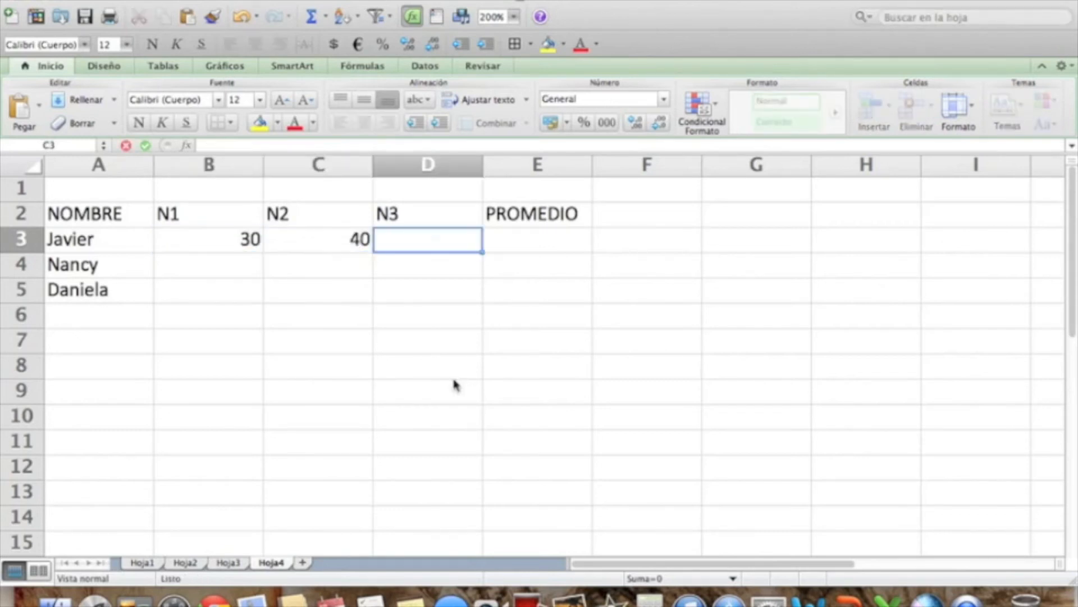
type("25")
key("Tab")
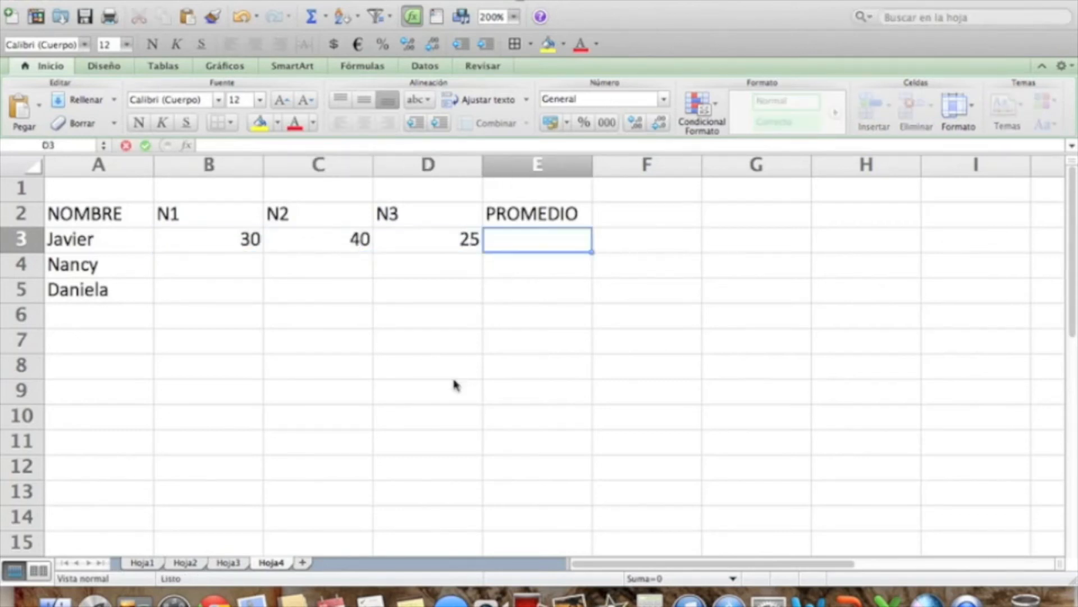
- Enter the second student's grades 70, 60 and 70 in cells B4 to D4
key("Down")
key("Left")
key("Left")
key("Left")
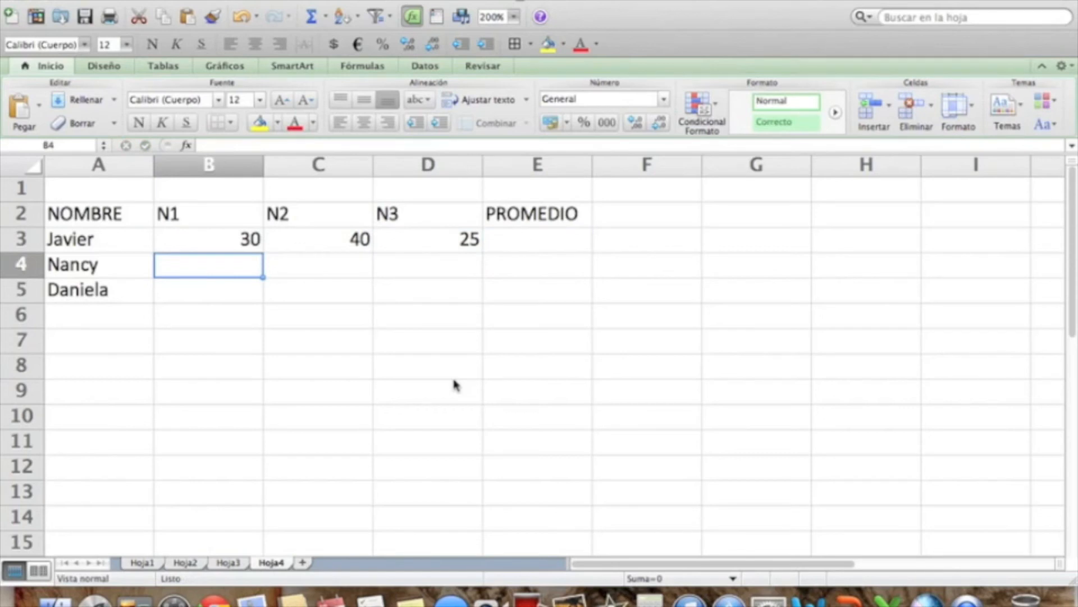
type("70")
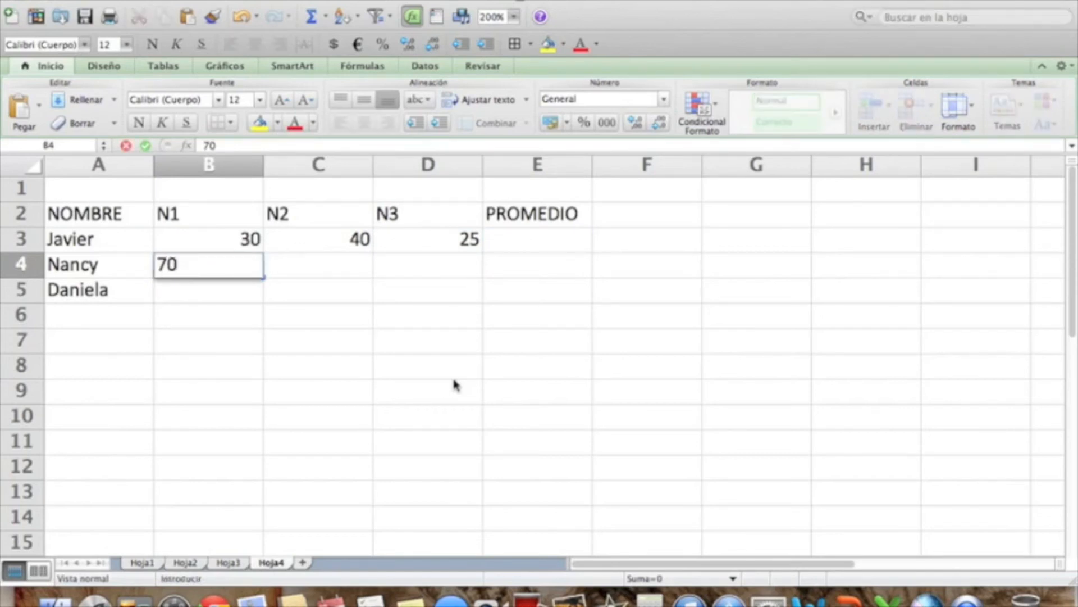
key("Tab")
type("60")
key("Tab")
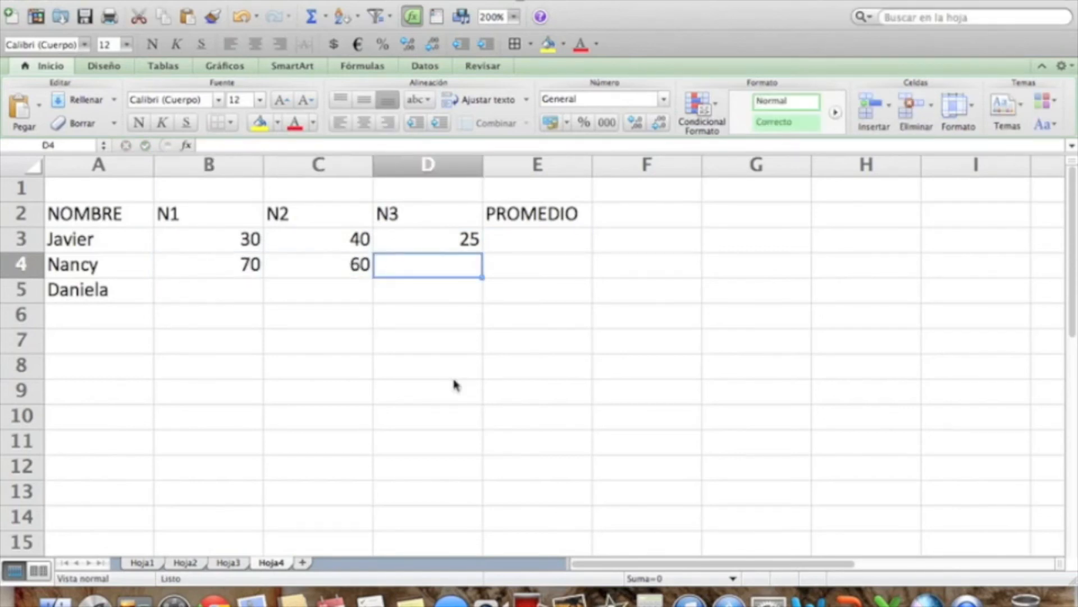
type("70")
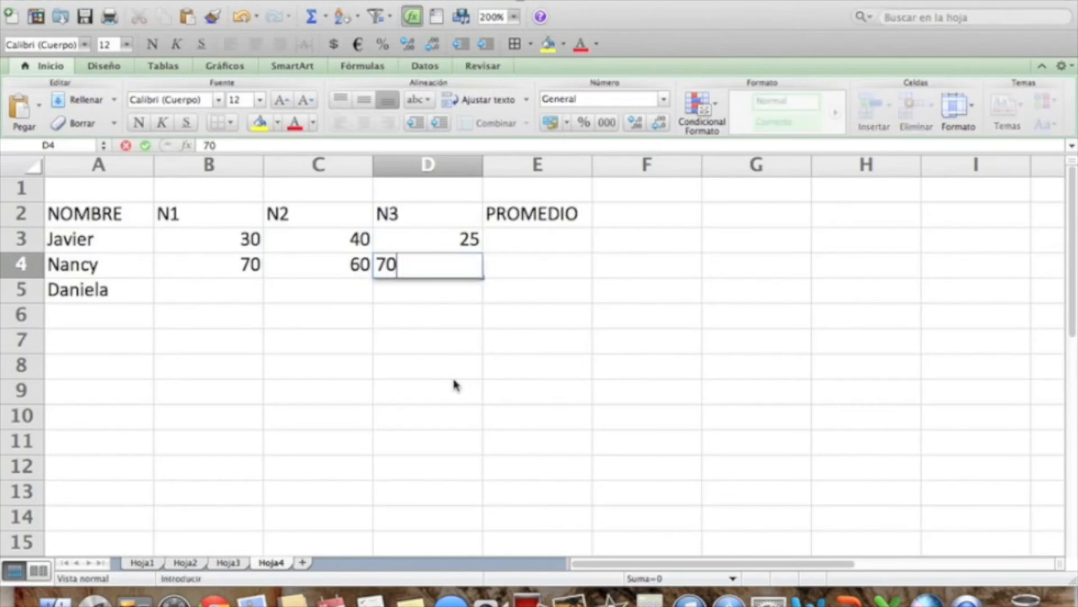
key("Return")
- Enter the third student's grades 20, 40 and 70 in cells B5 to D5
key("Left")
key("Left")
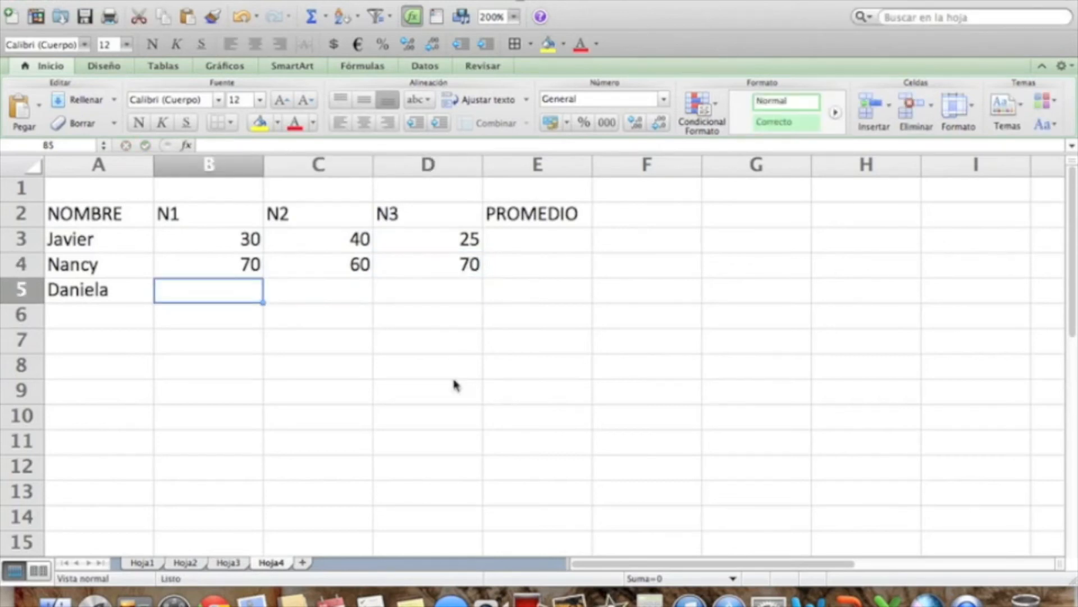
type("20")
key("Tab")
type("40")
key("Tab")
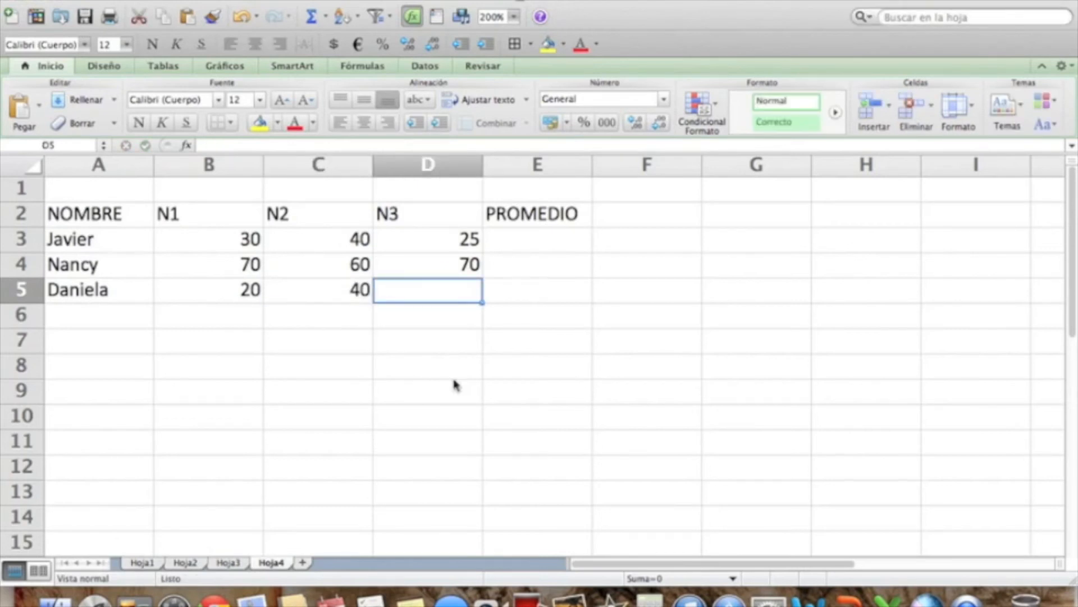
type("70")
key("Return")
- Calculate the first student's average in cell E3 with the formula =PROMEDIO(B3:D3)
key("Right")
key("Up")
key("Up")
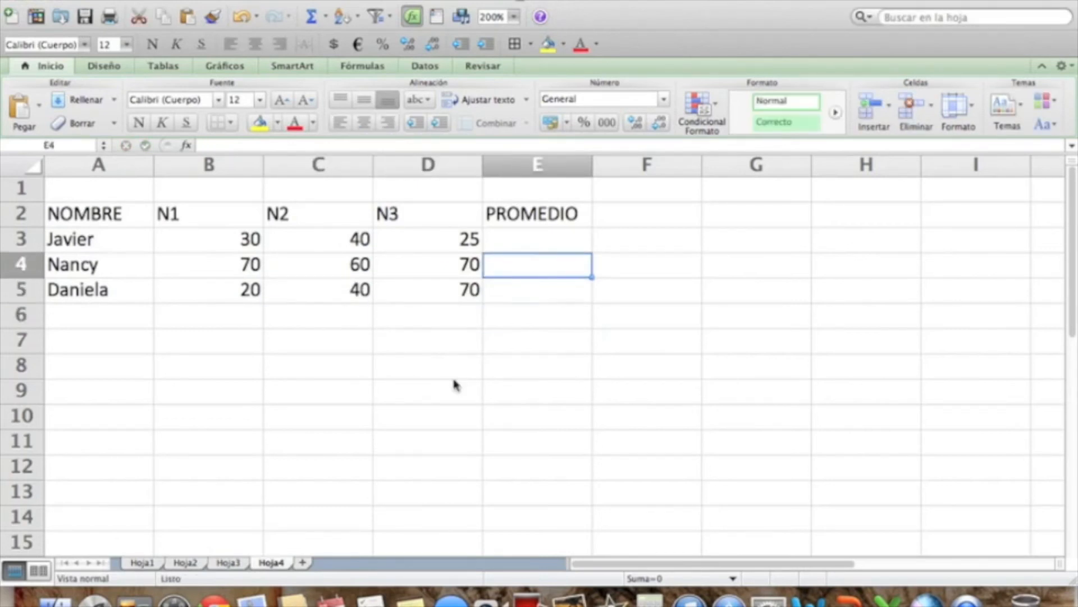
key("Up")
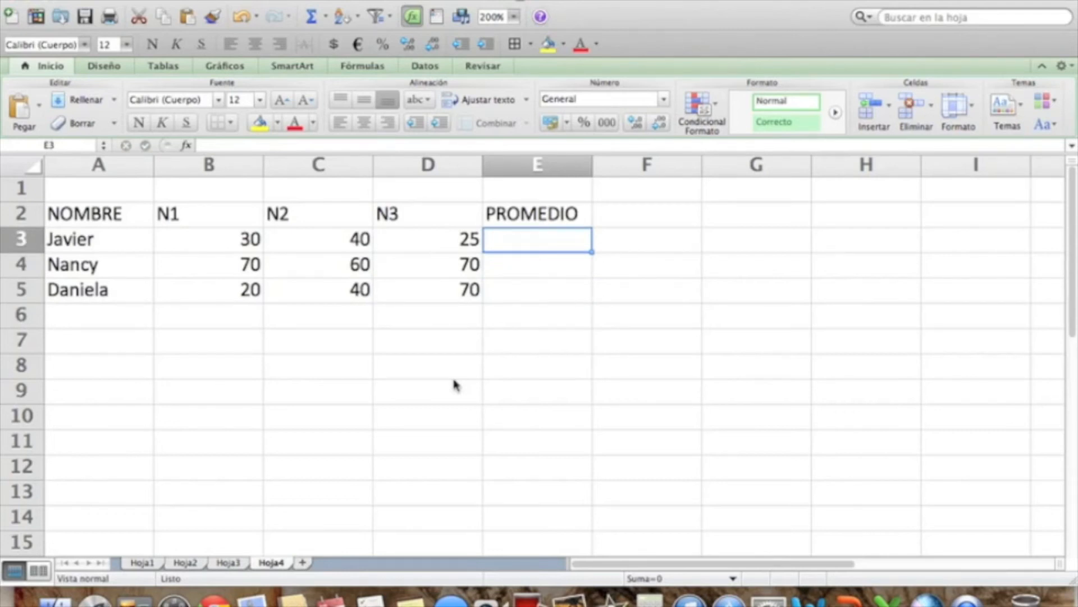
type("=")
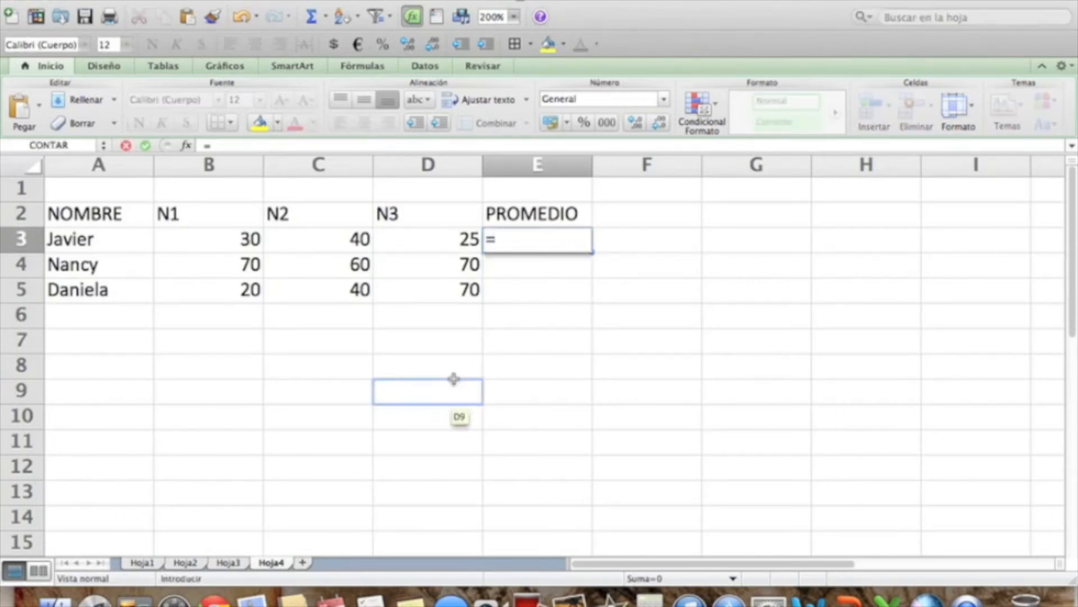
type("PROMEDIO(")
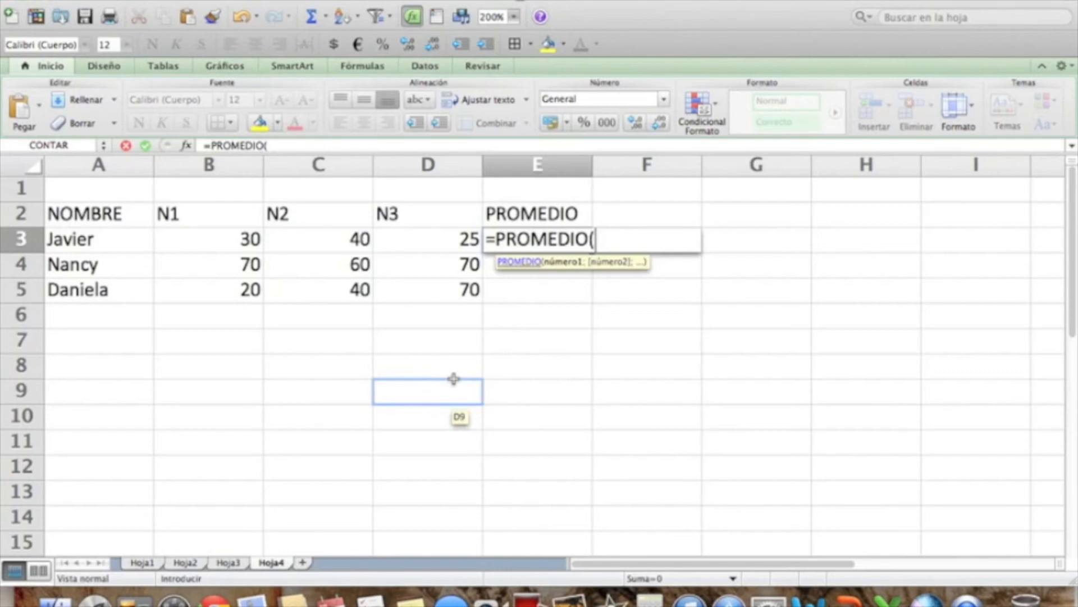
type("B3:")
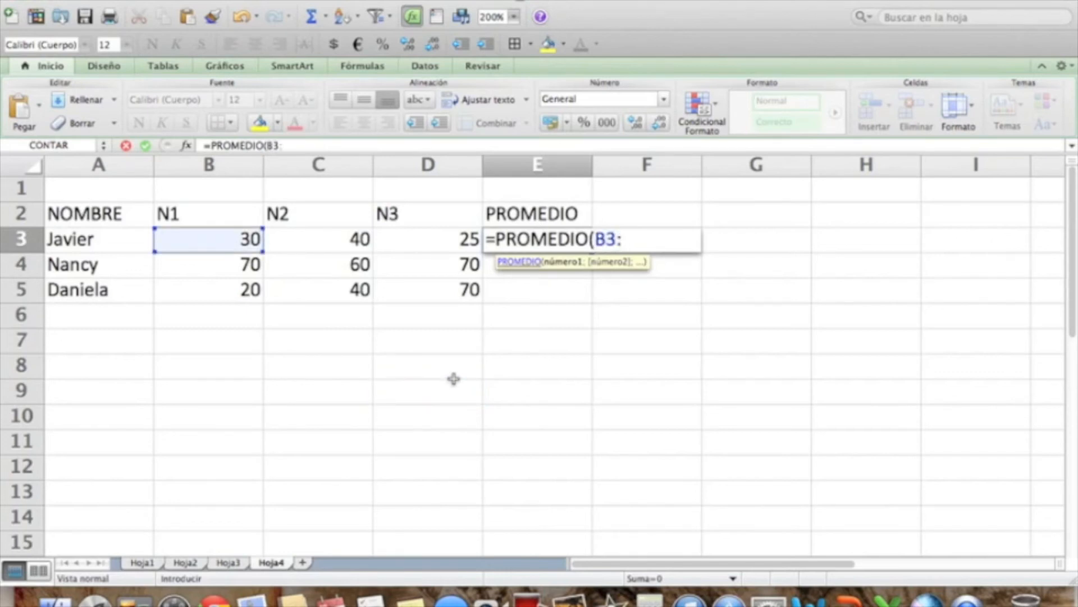
type("D3)")
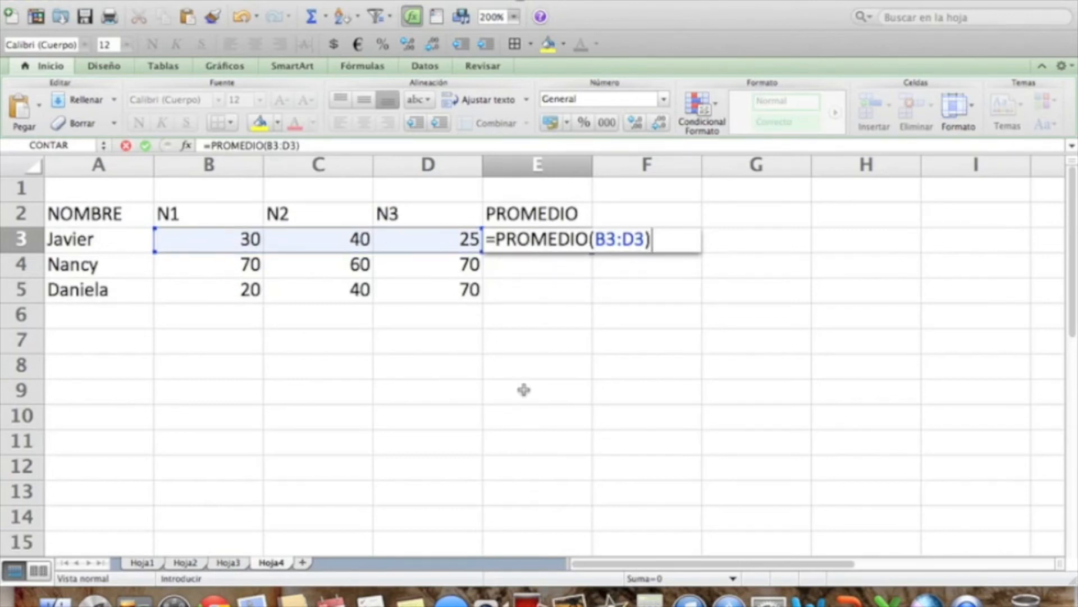
key("Return")
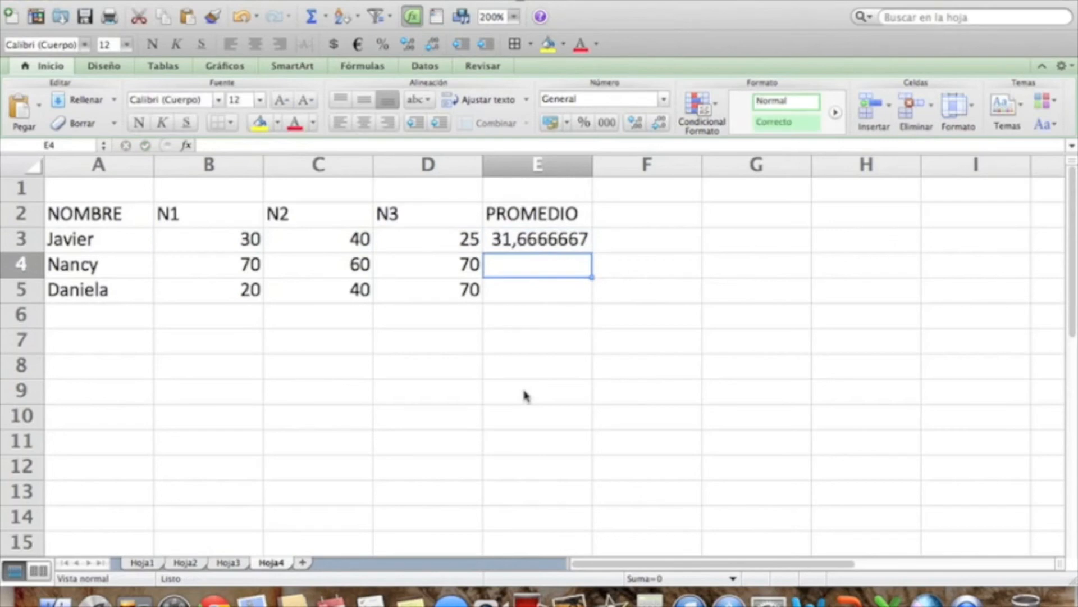
type("=")
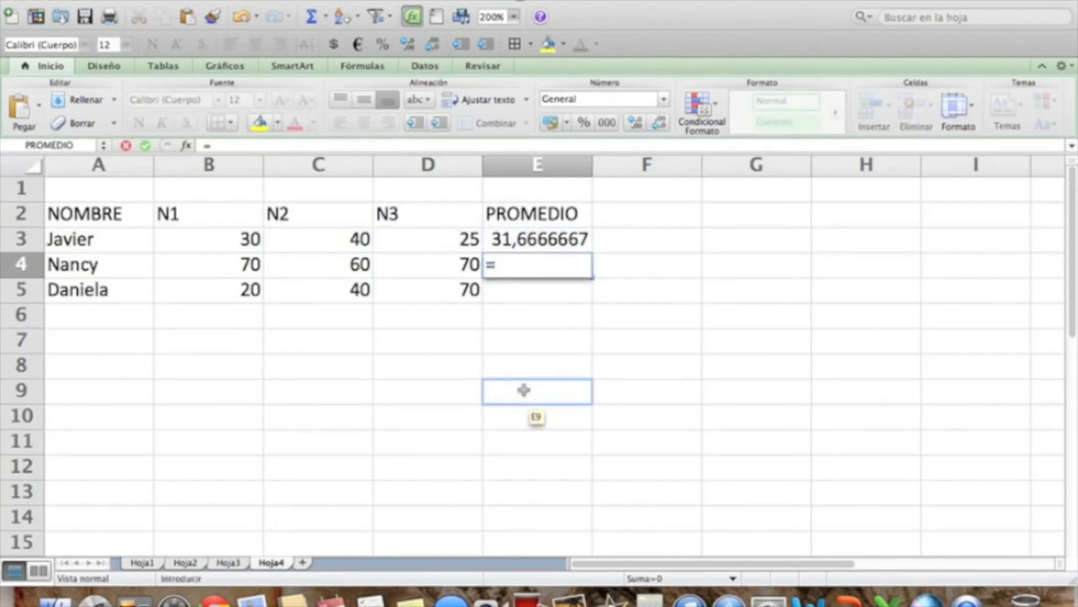
type("PROMEDIO")
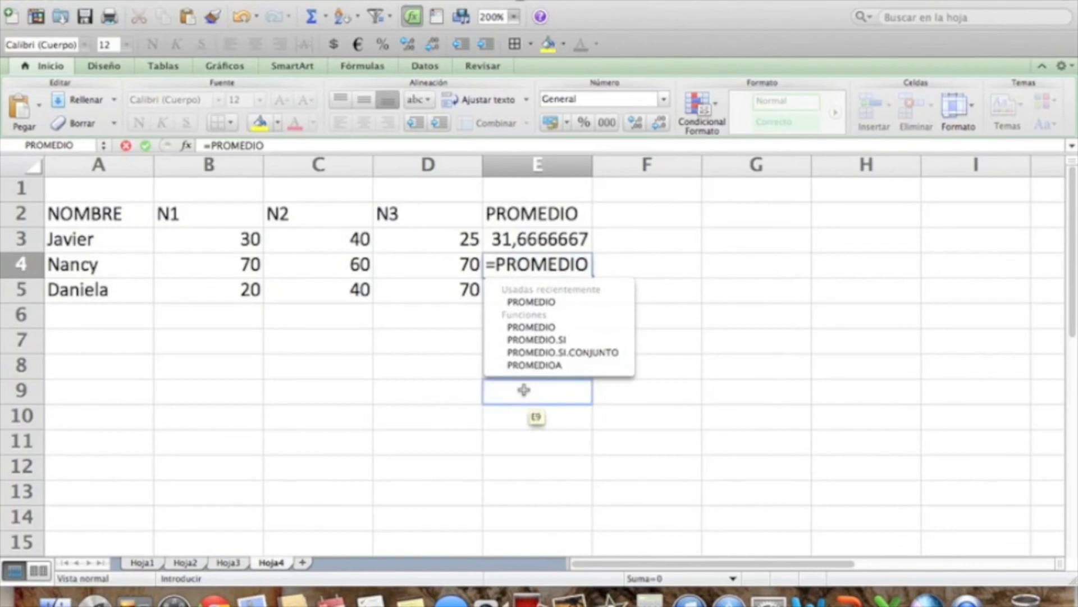
type("(B")
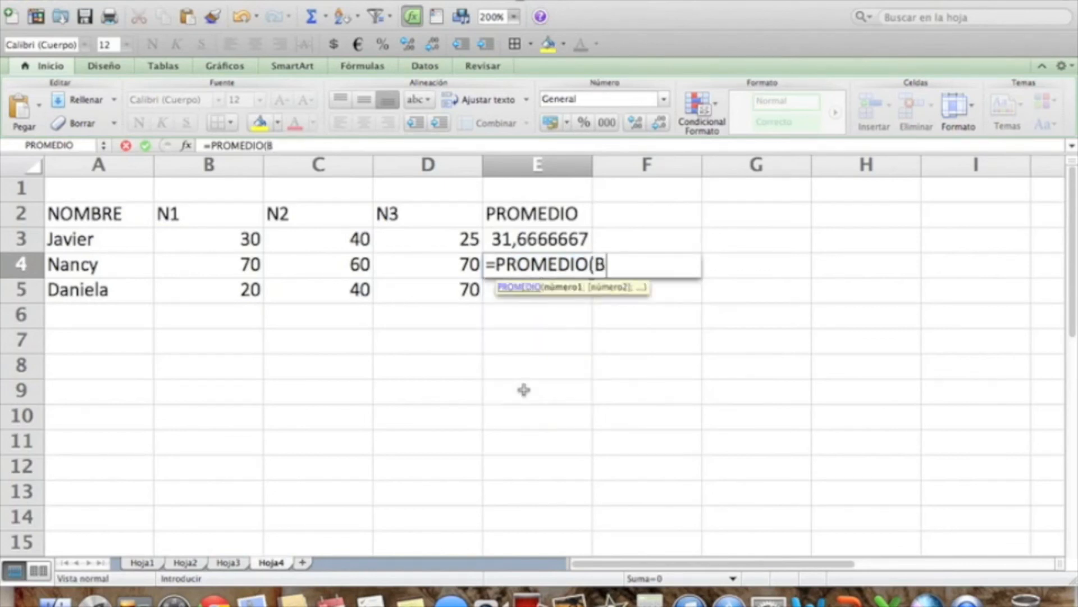
type("4:")
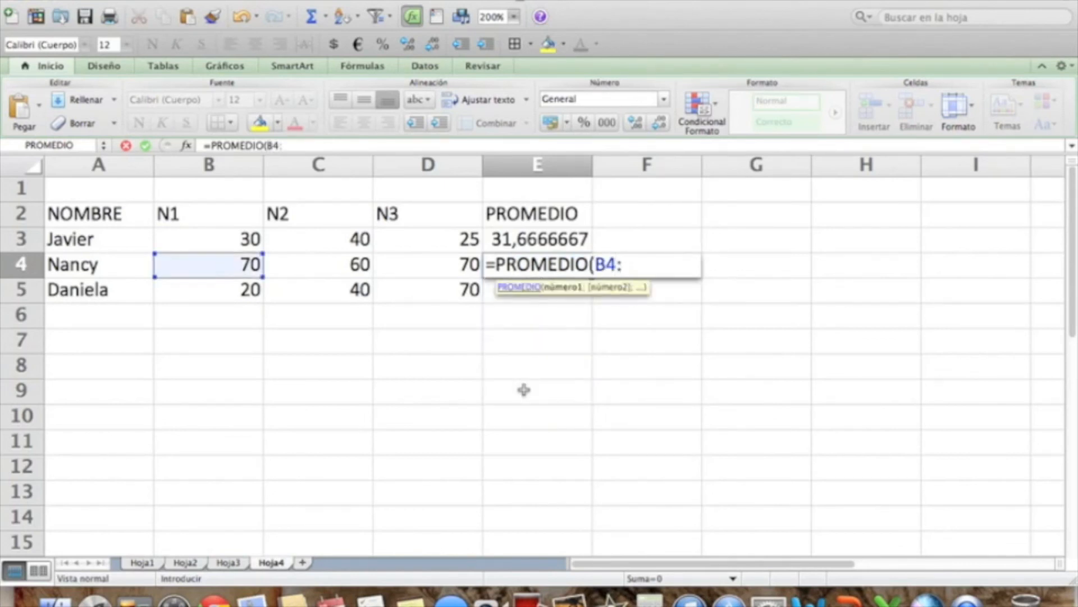
type("D4)")
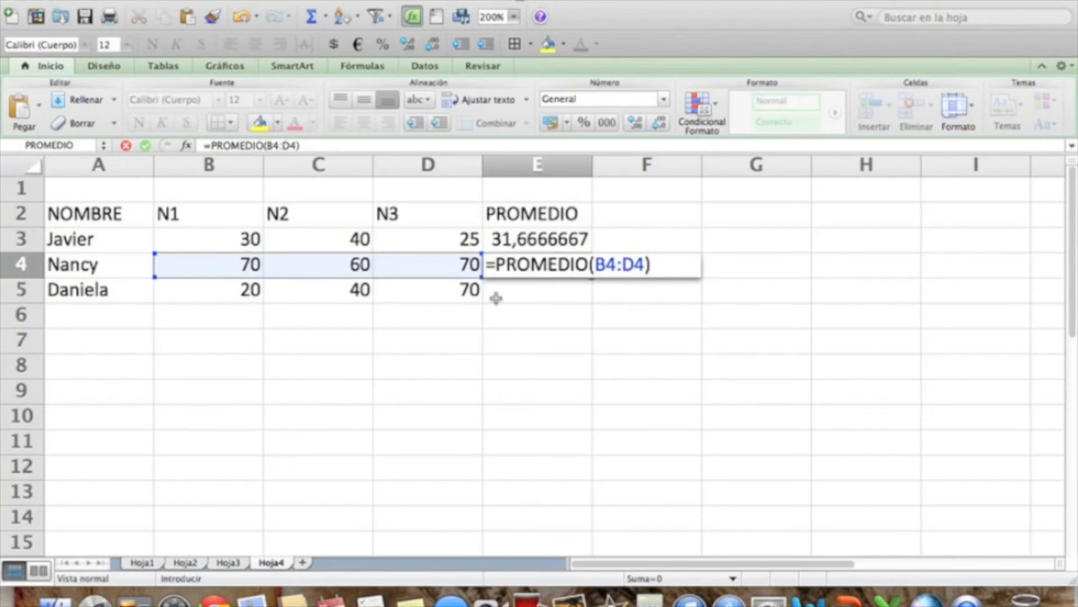
key("BackSpace")
key("BackSpace")
key("BackSpace")
key("BackSpace")
key("BackSpace")
key("BackSpace")
key("BackSpace")
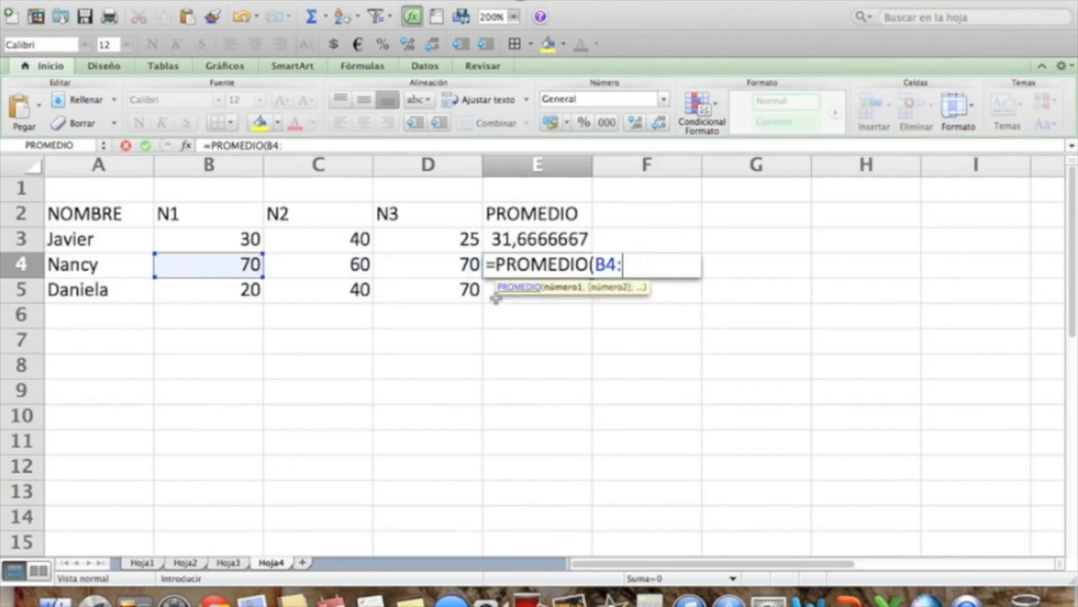
key("BackSpace")
key("BackSpace")
key("BackSpace")
key("BackSpace")
key("BackSpace")
key("BackSpace")
key("BackSpace")
key("BackSpace")
key("BackSpace")
key("Escape")
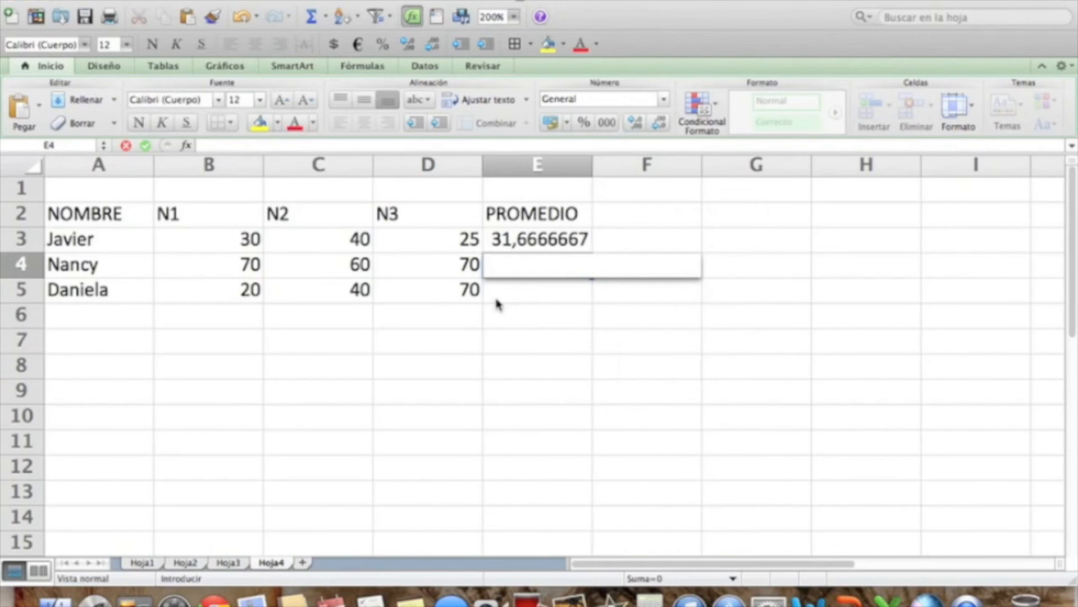
left_click(496, 300)
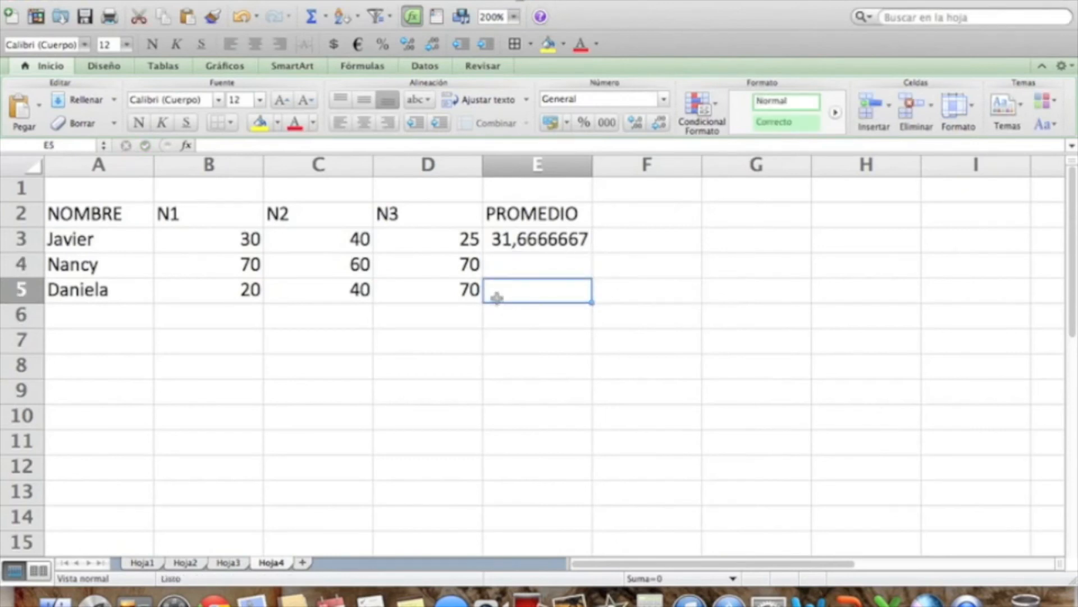
- Try filling the average formula from cell E3 down through E5, and undo the fill
left_click(545, 241)
left_click(556, 312)
left_click(545, 241)
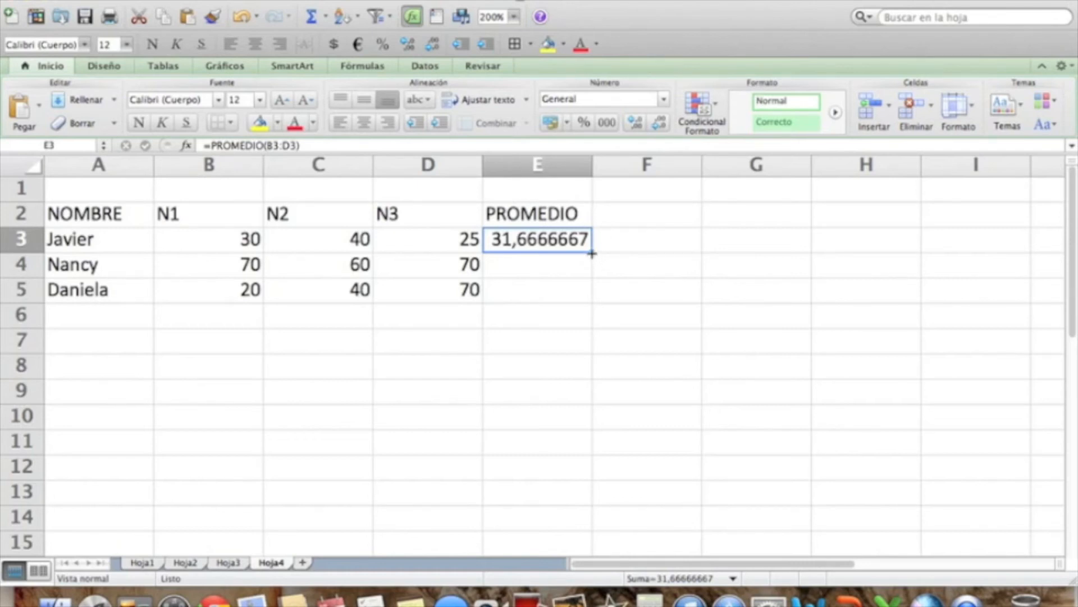
left_click_drag(592, 253, 594, 302)
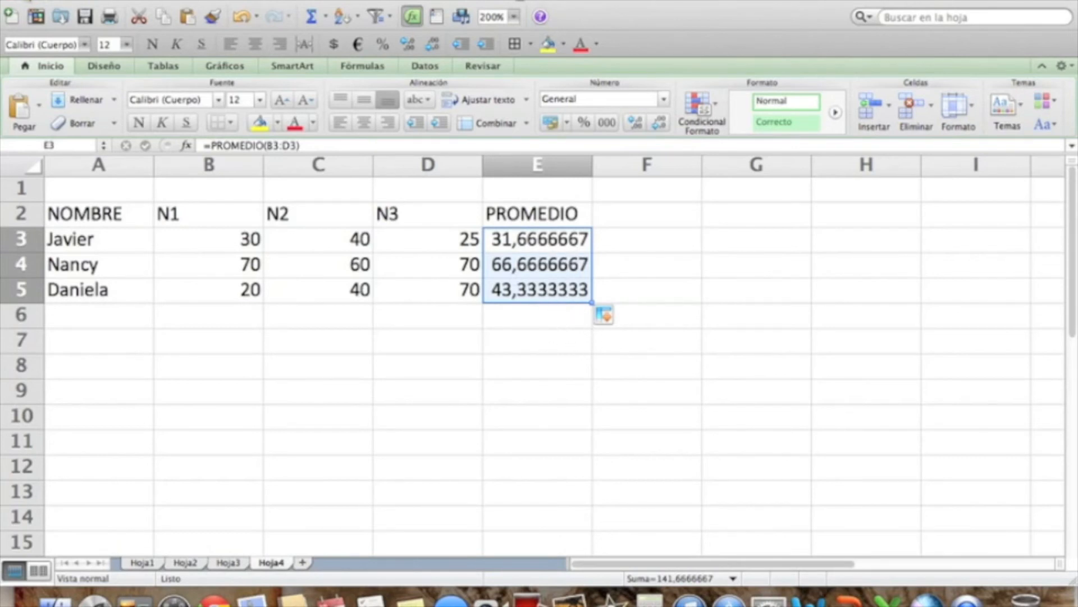
left_click(242, 16)
left_click(493, 259)
left_click(543, 333)
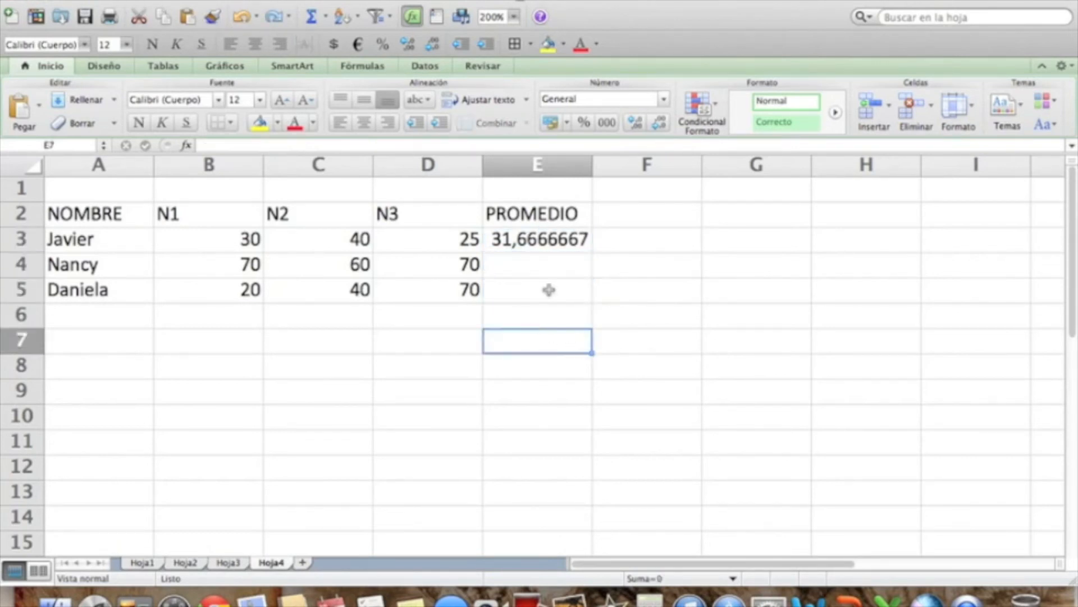
- Fill the average formula from cell E3 down to E5 for the remaining students
left_click(546, 239)
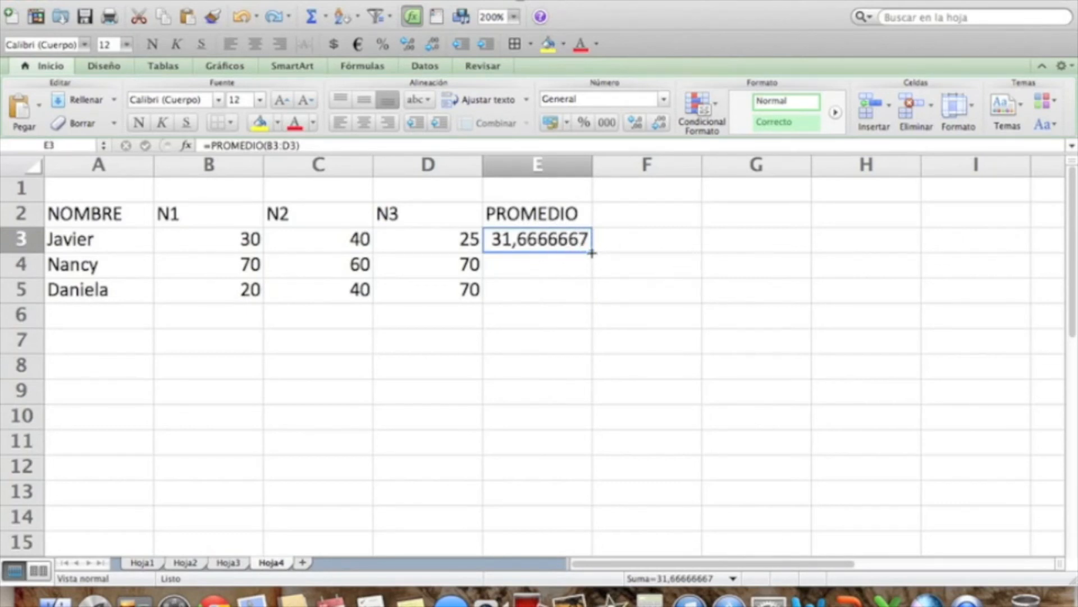
left_click_drag(592, 252, 592, 303)
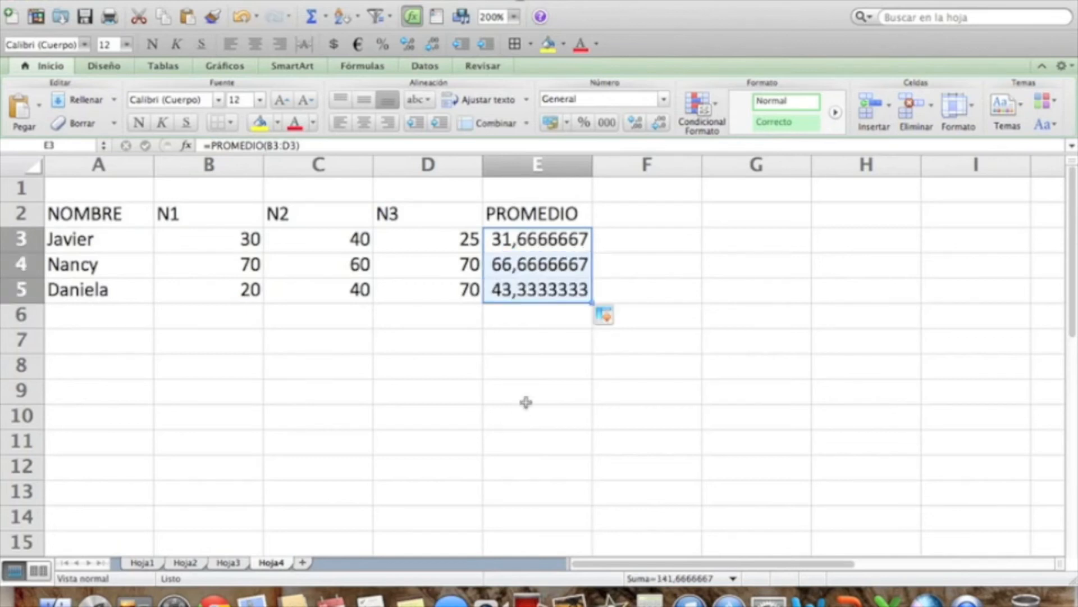
left_click(539, 377)
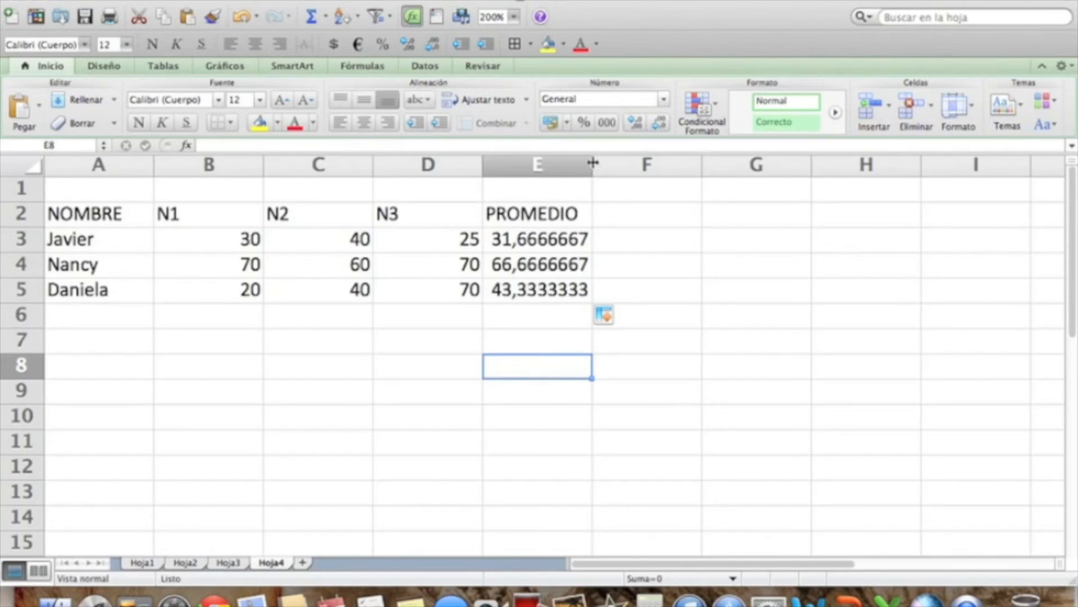
left_click(538, 402)
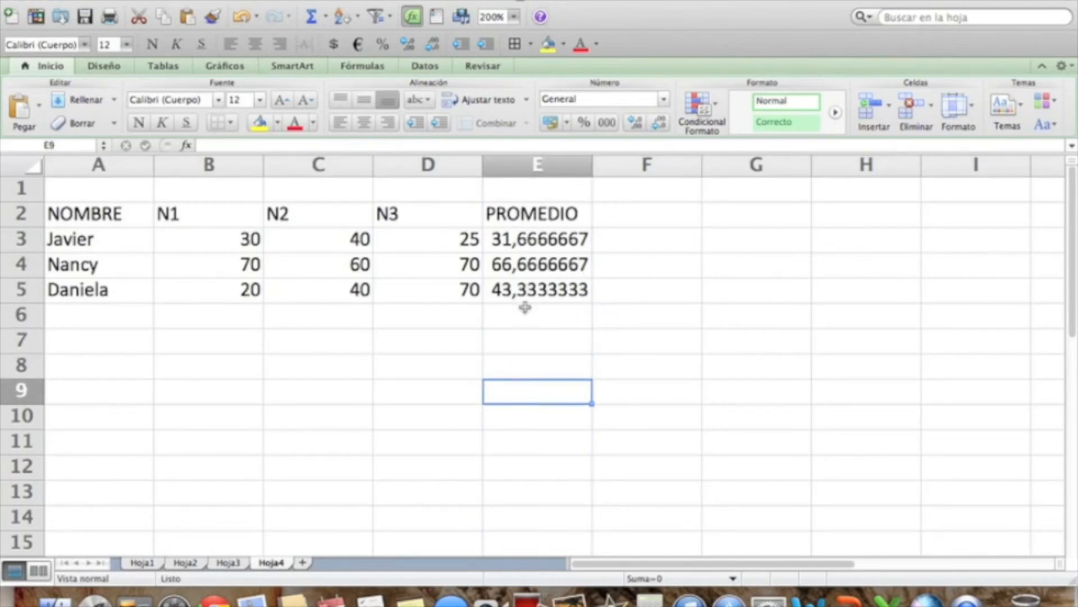
- Auto-fit the widths of grade columns B, C and D to their contents
double_click(263, 165)
double_click(299, 165)
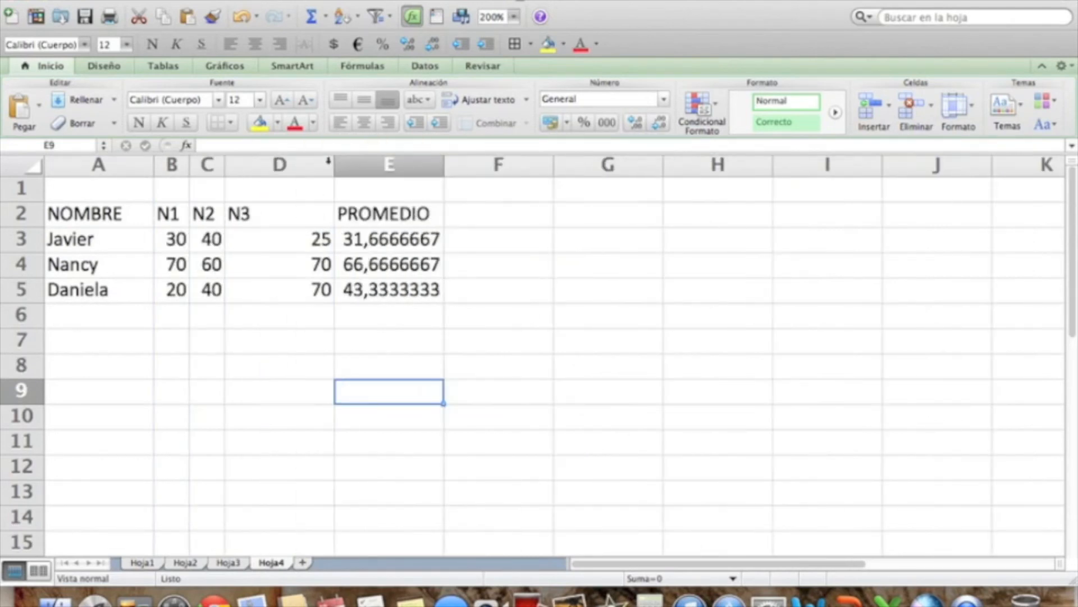
double_click(328, 163)
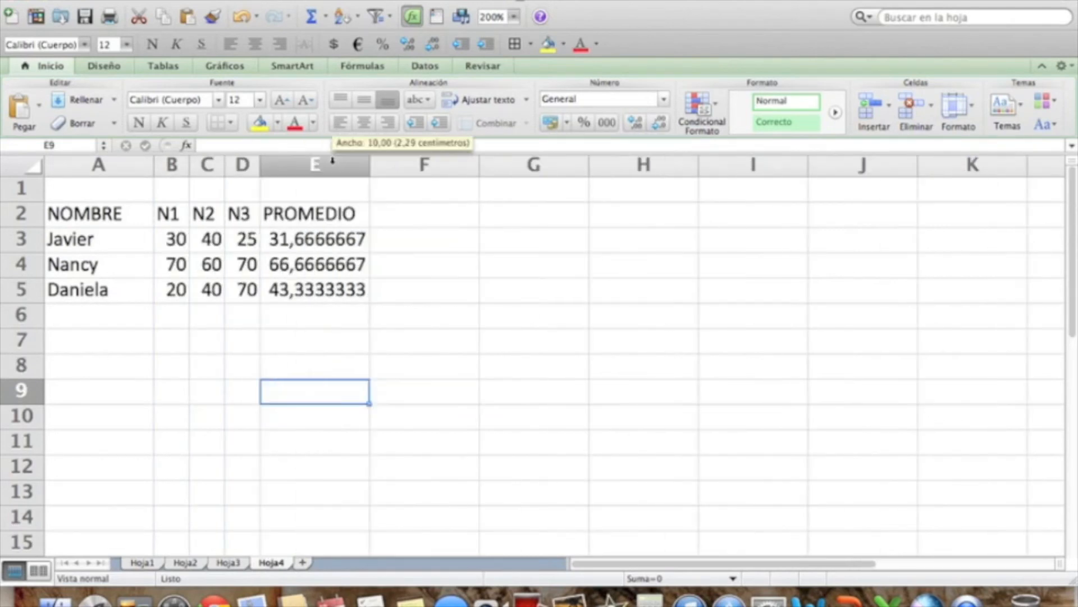
- Add the column heading SITUACIÓN in cell F2
left_click(414, 217)
type("SITUACIÓN")
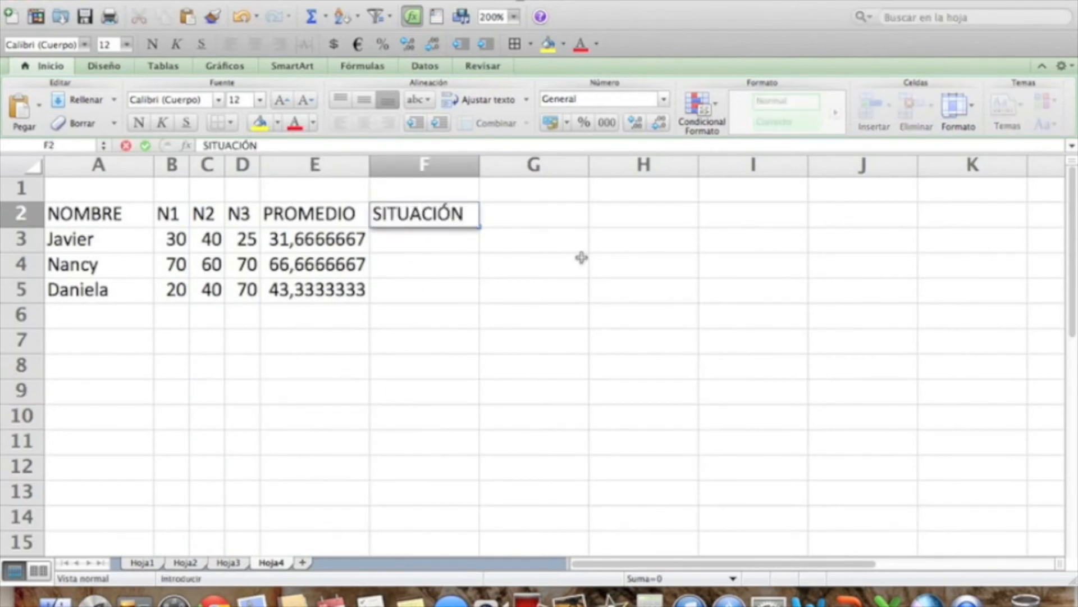
key("Return")
left_click(404, 360)
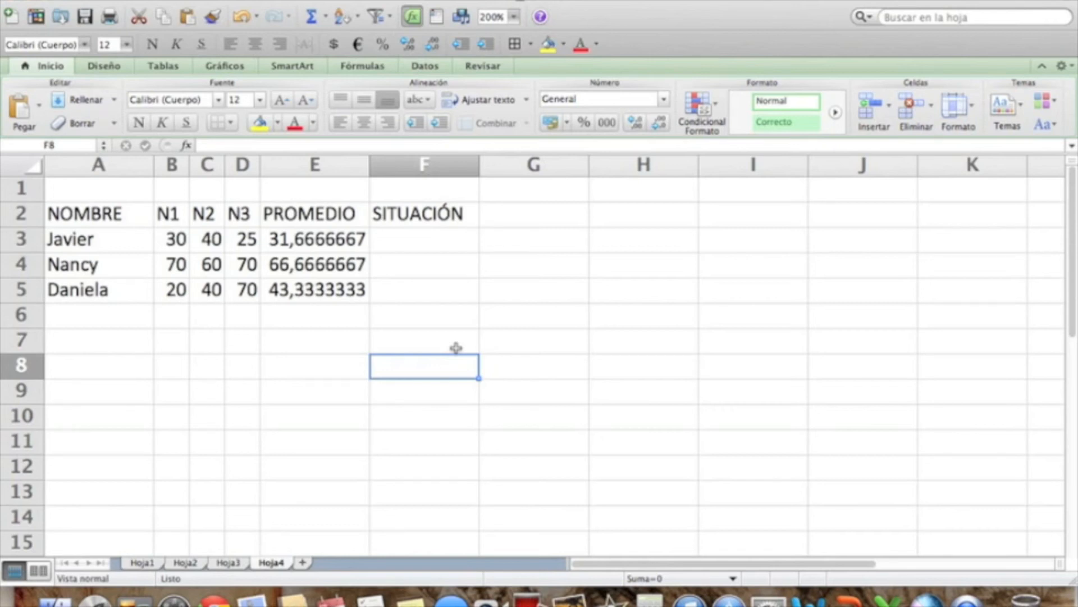
- Determine the first student's status in cell F3 with the formula =SI(E3>=40;"Aprobado";"Reprobado")
left_click(416, 243)
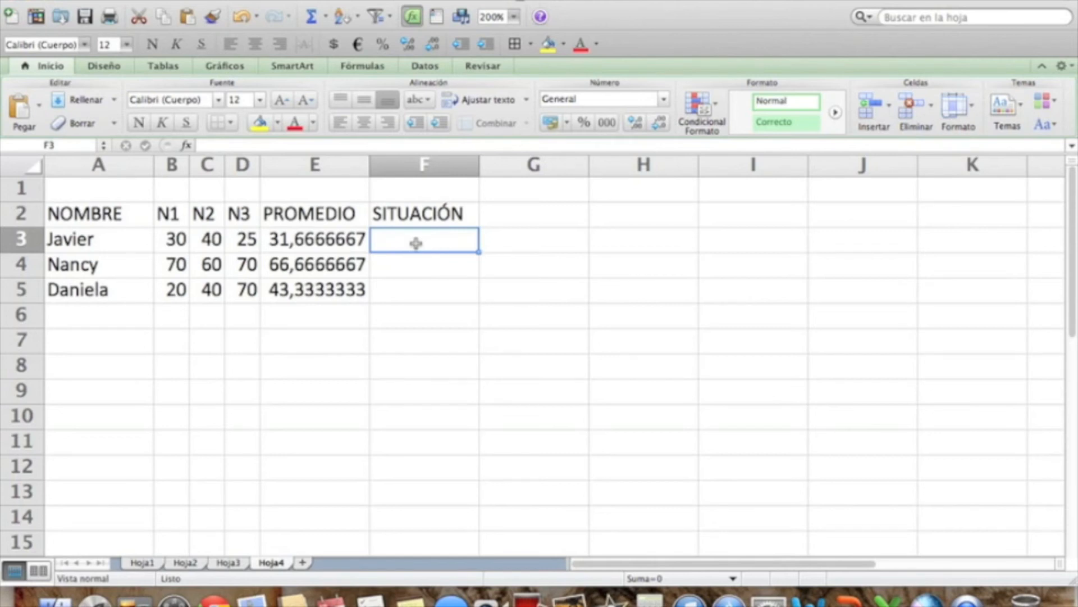
type("=")
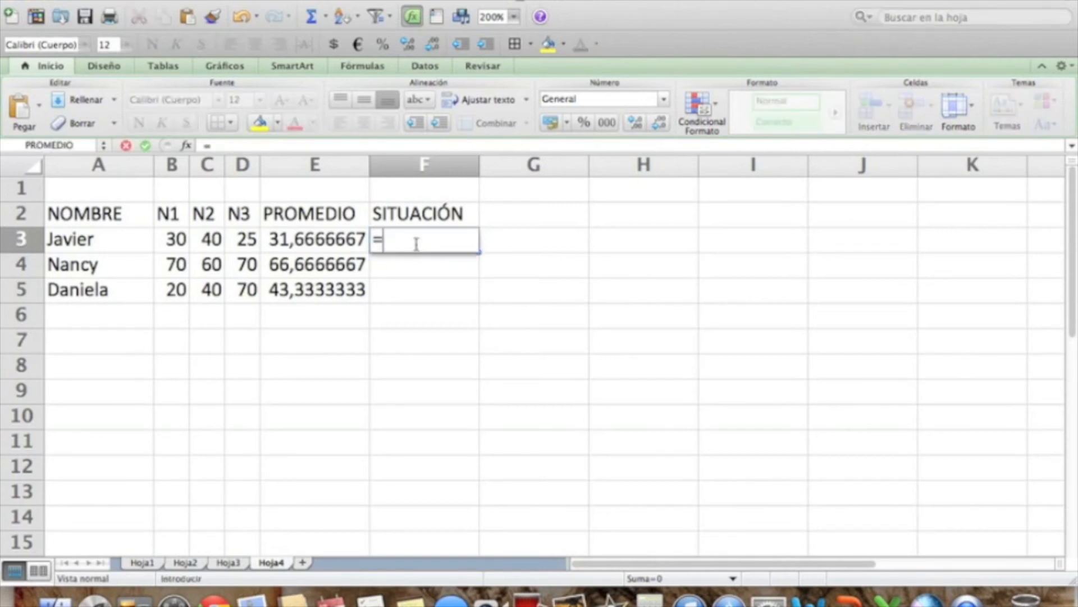
type("SI")
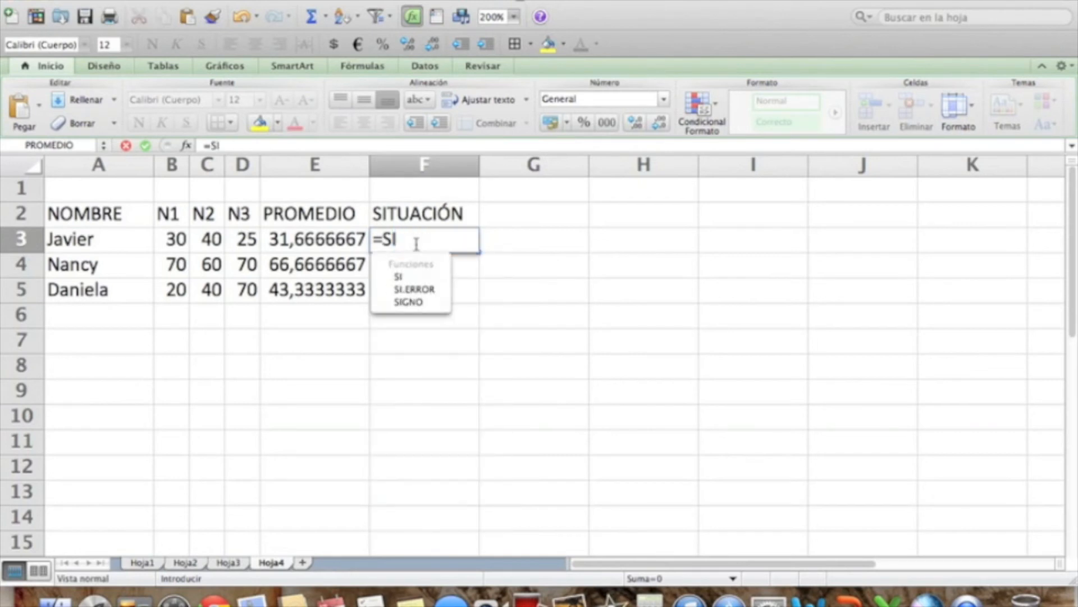
type("(")
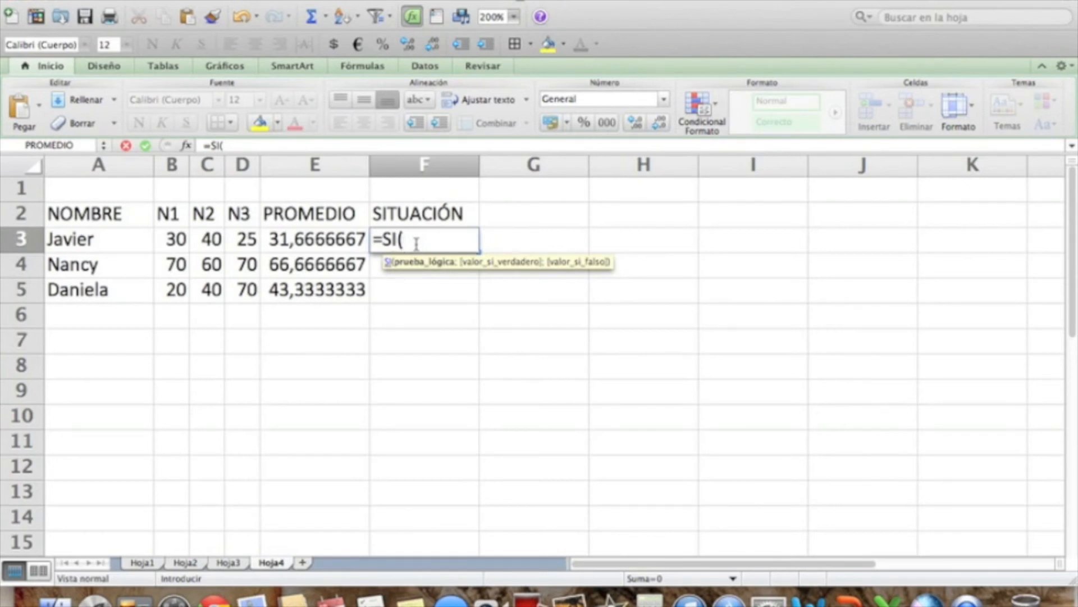
left_click(323, 243)
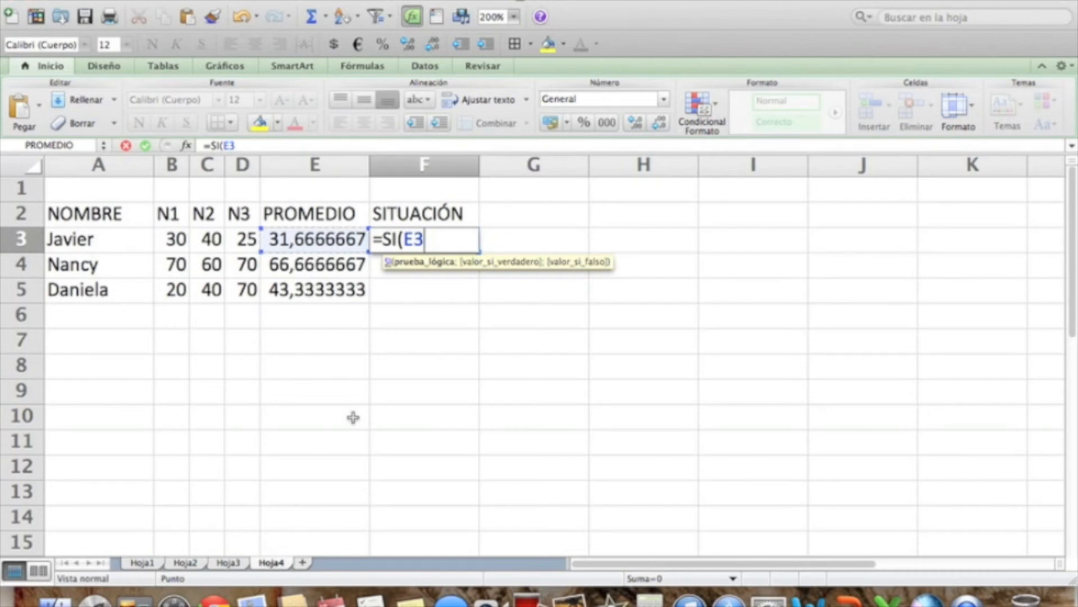
type(">")
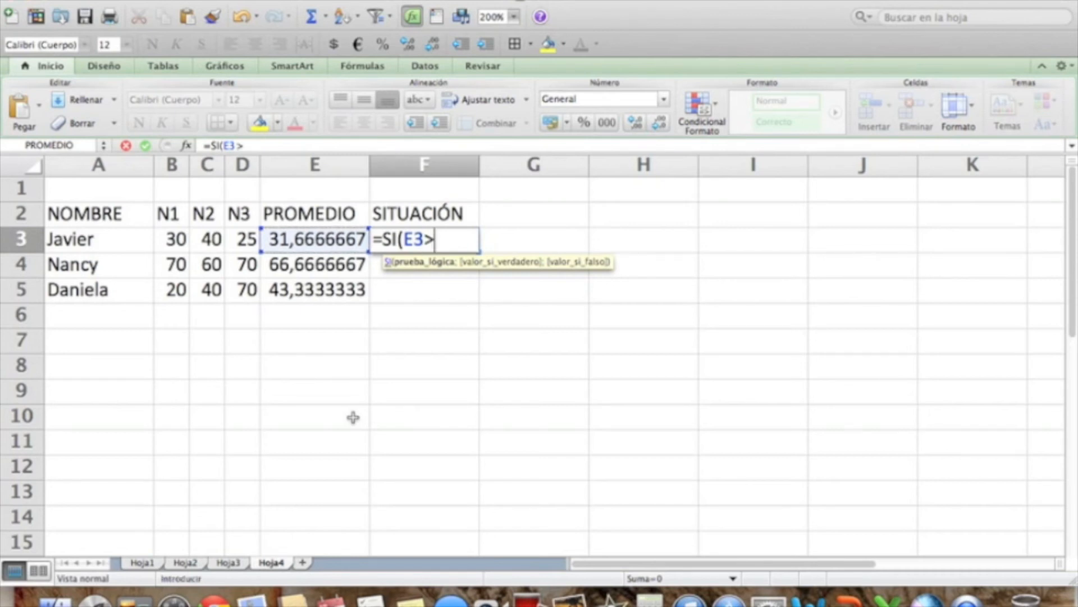
type("0")
key("BackSpace")
type("=40")
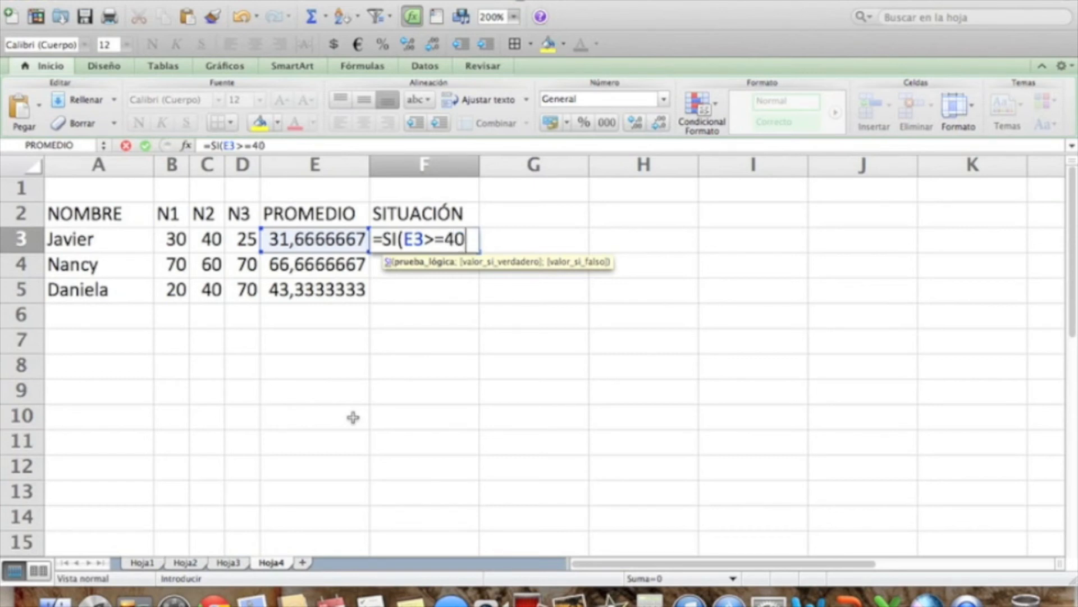
type(";")
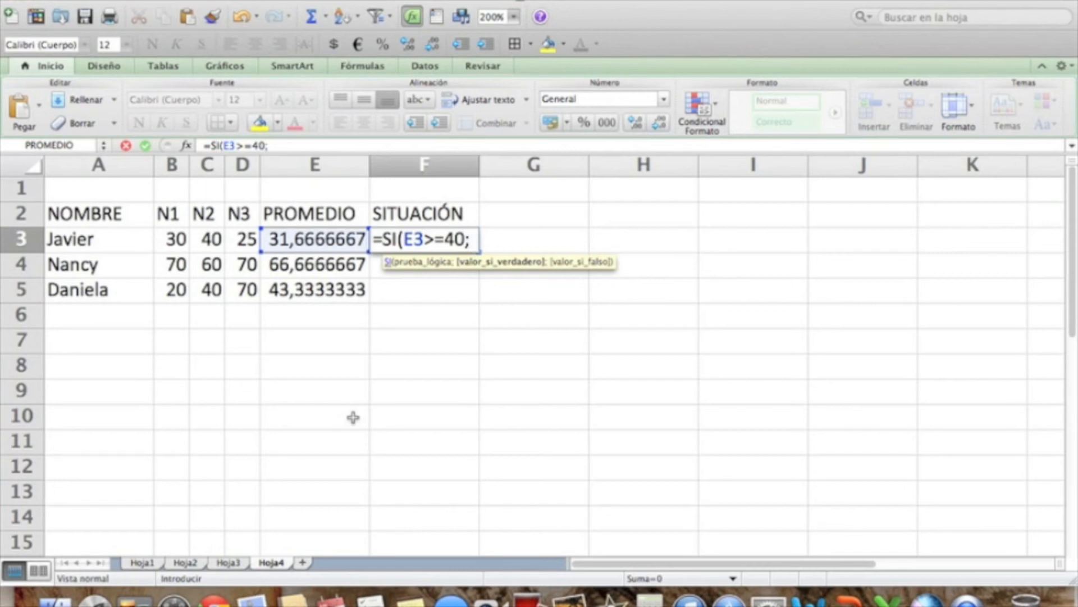
type("\"A")
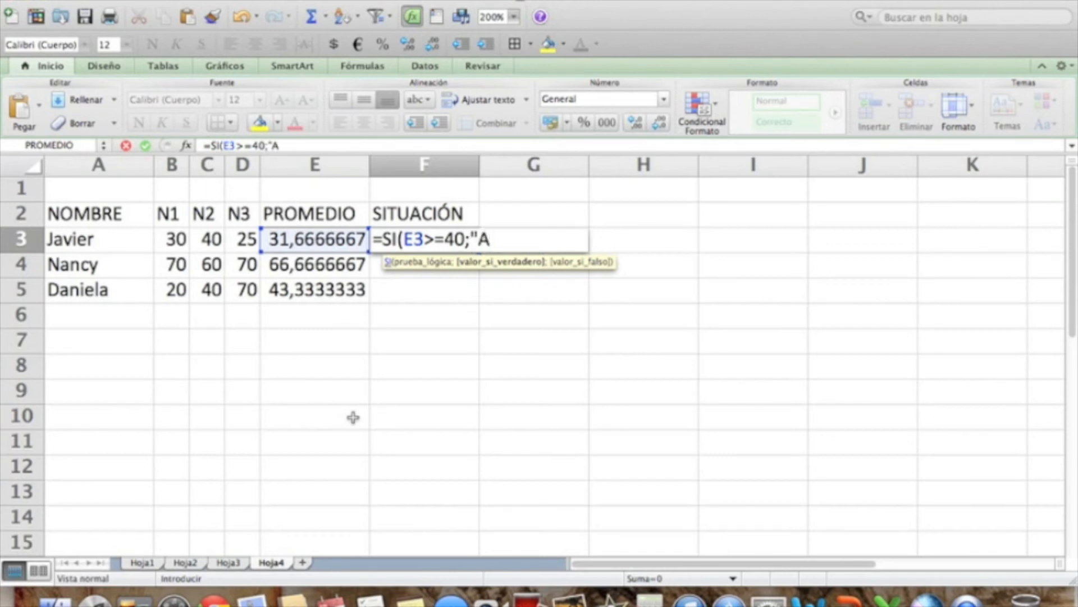
type("probado\"")
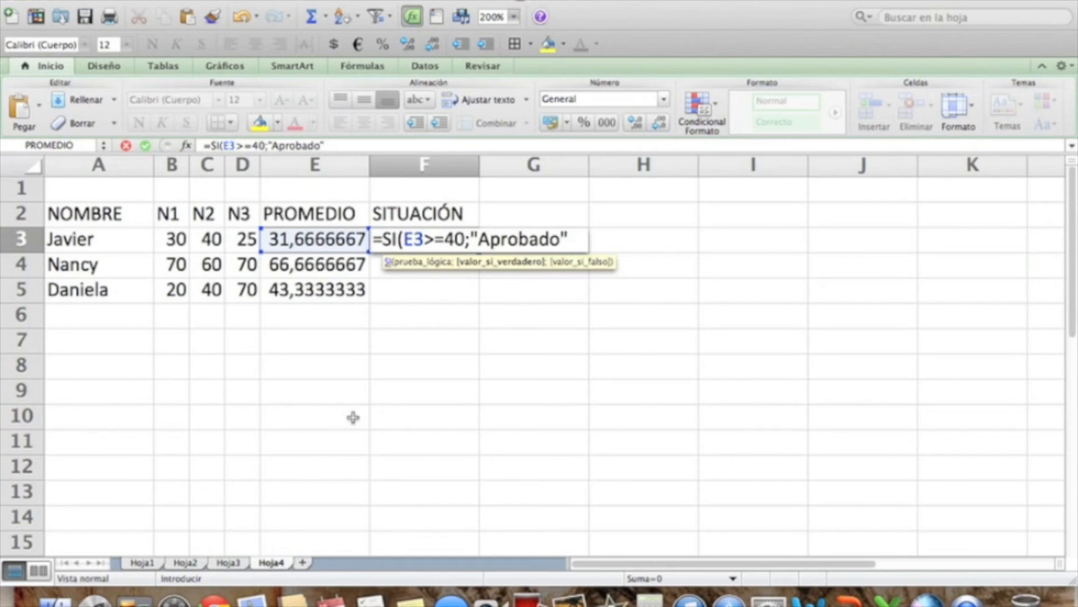
type(";")
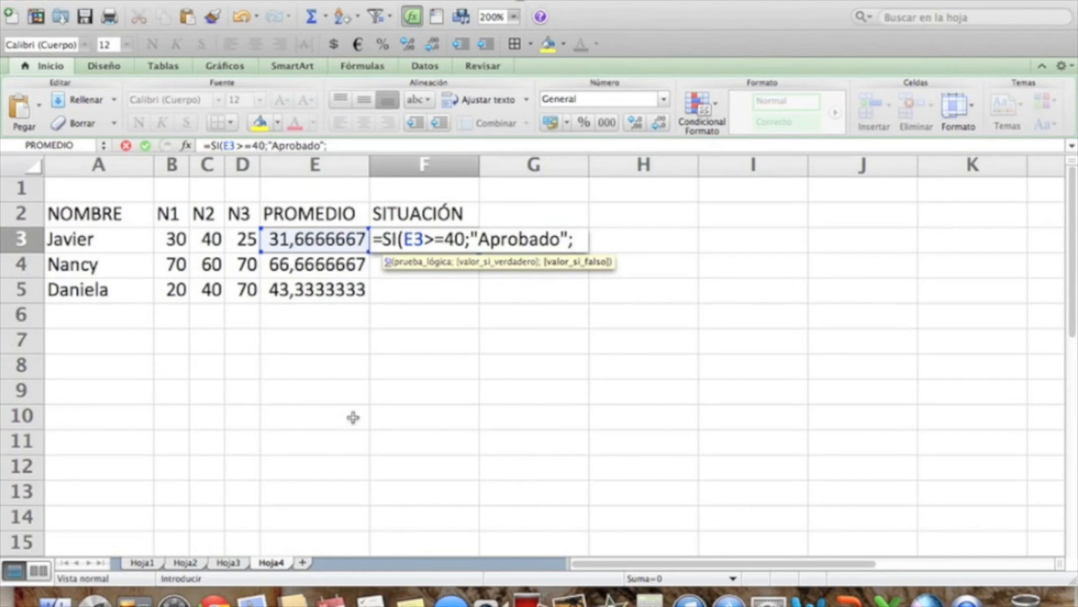
type("\"Reprobado\")")
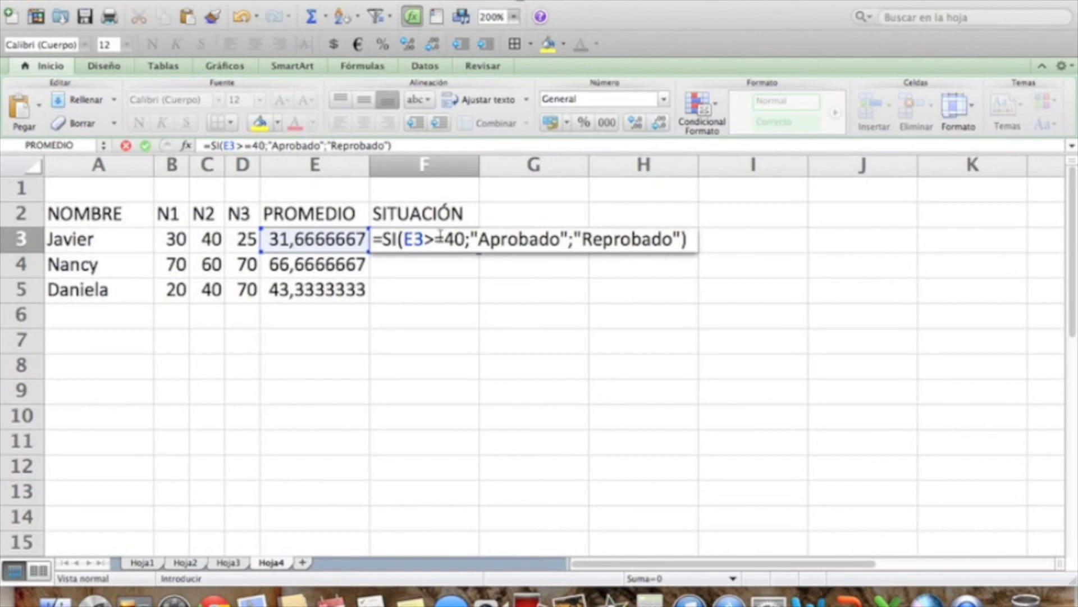
key("Return")
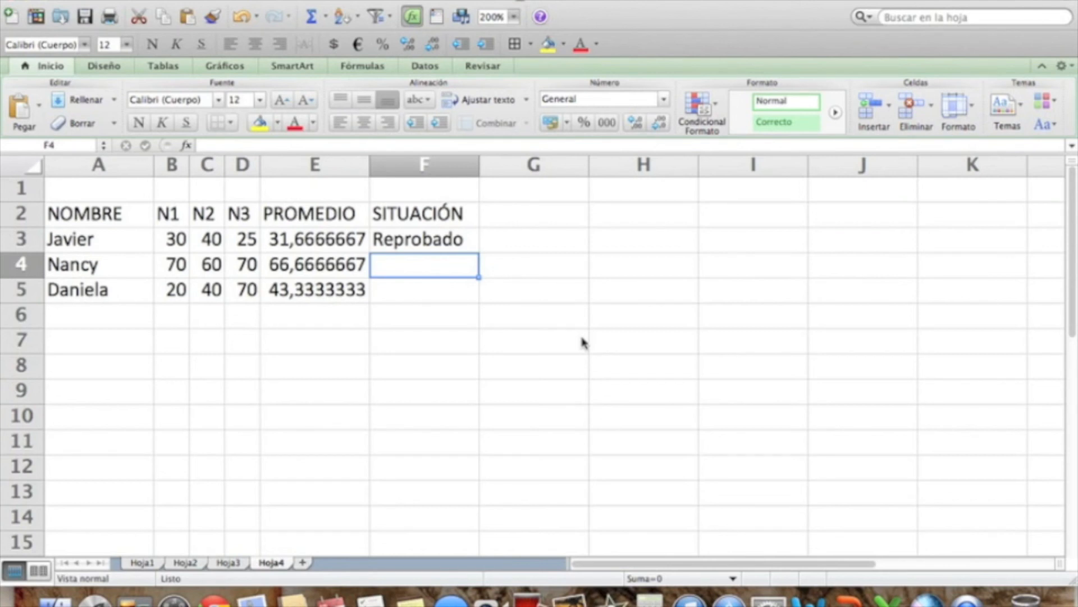
- Fill the SI status formula from cell F3 down to F5 for the other students
left_click(414, 244)
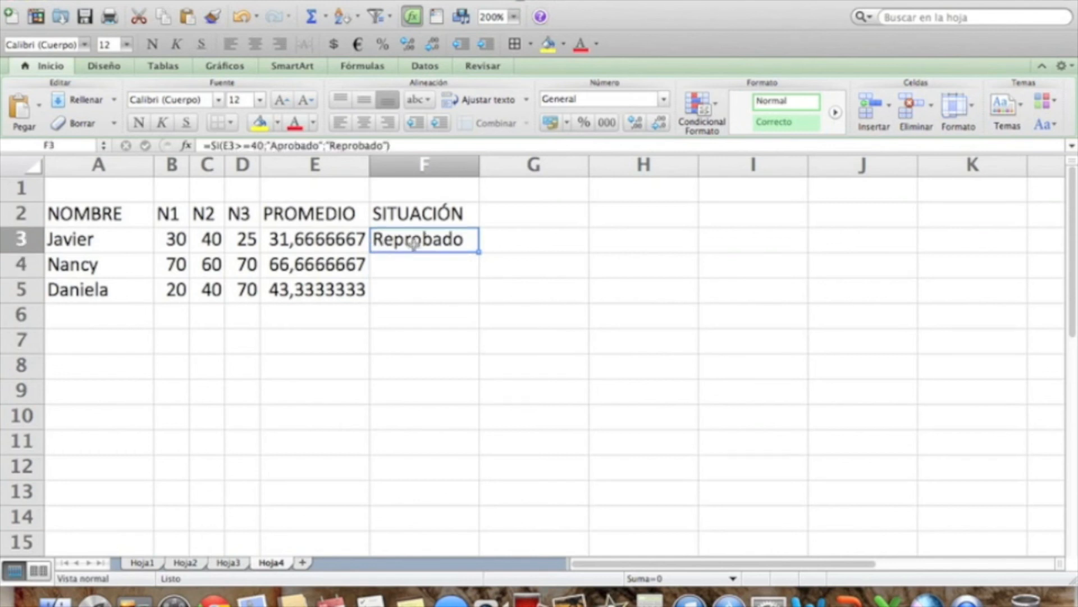
double_click(479, 254)
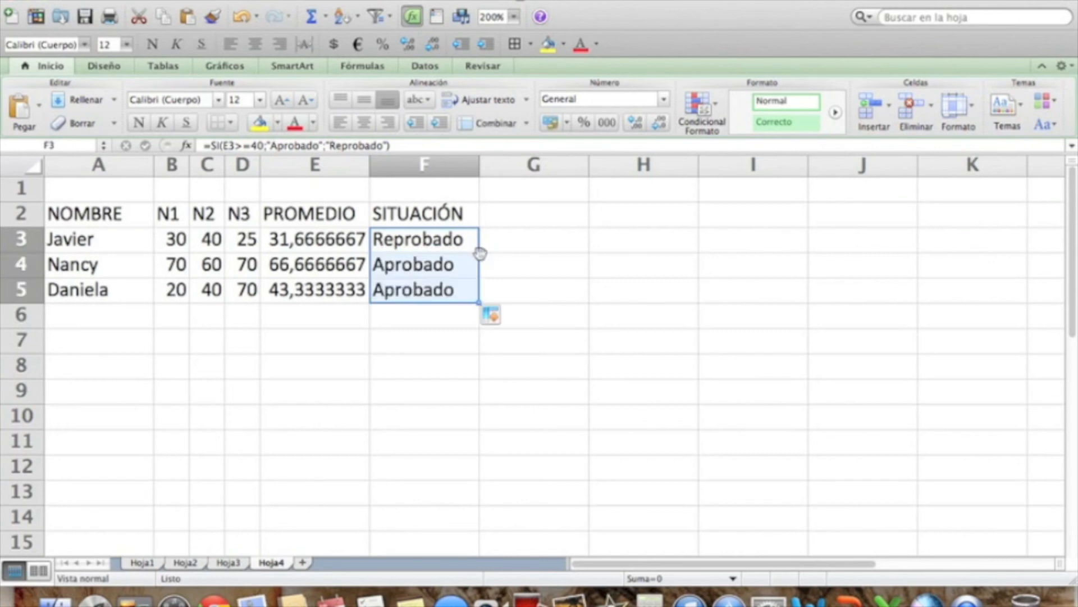
left_click(421, 410)
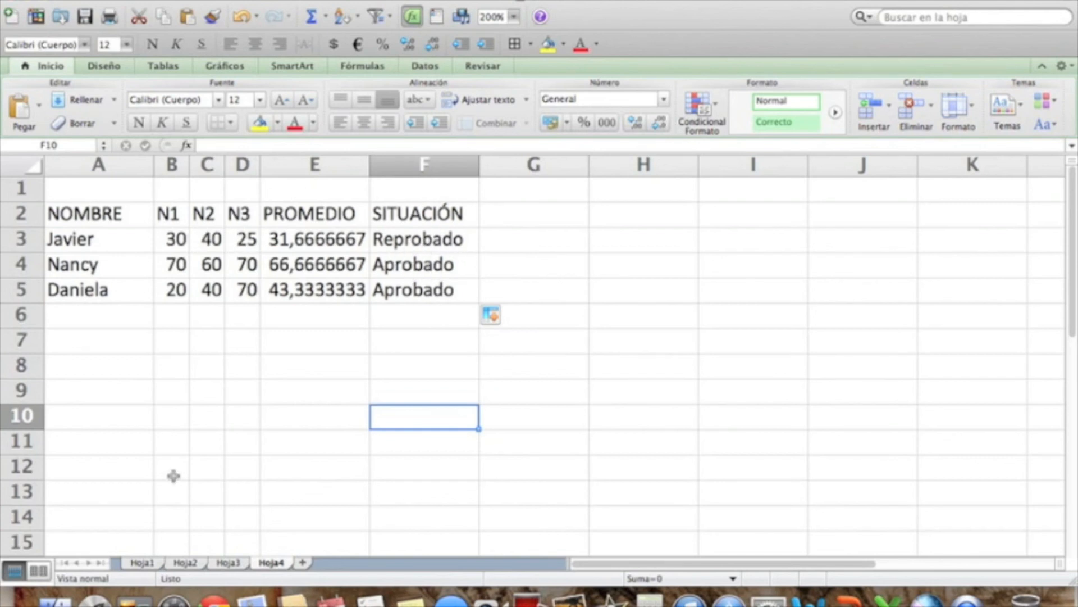
- Change the first student's N1 grade in cell B3 to 70
left_click(175, 243)
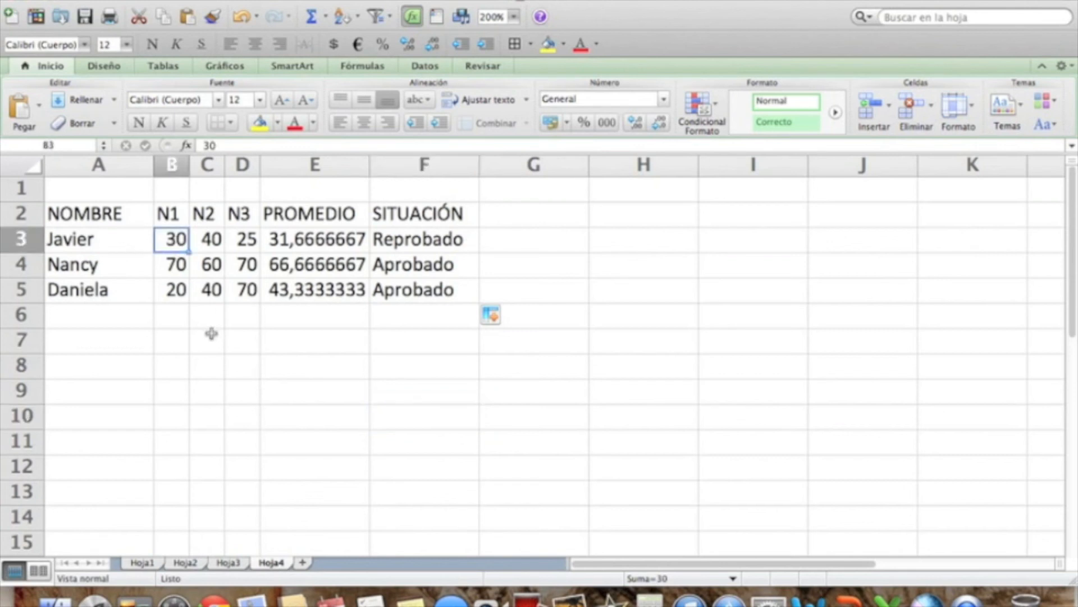
type("70")
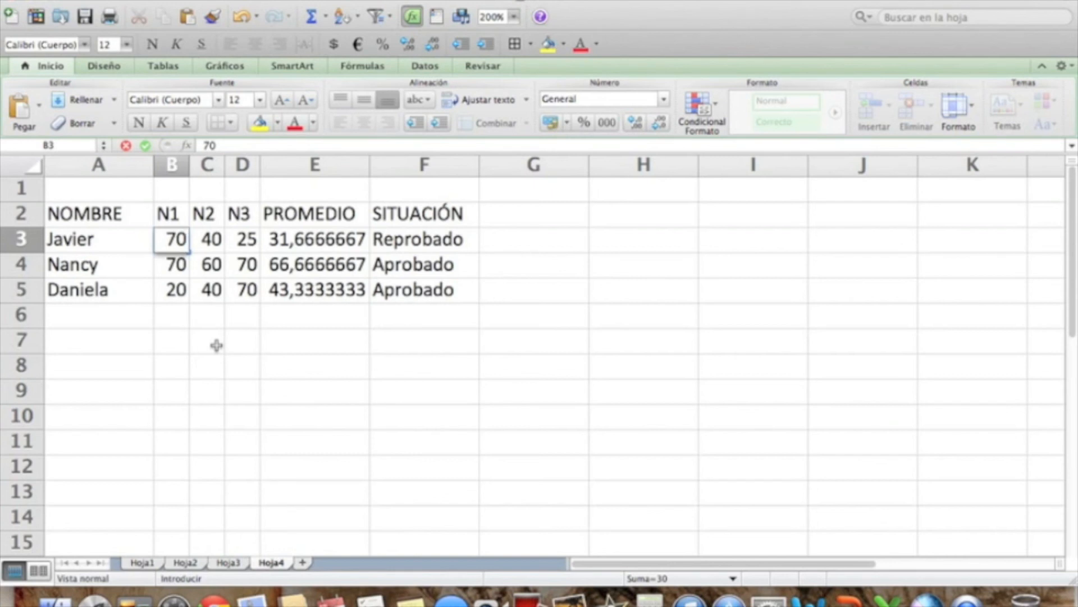
key("Return")
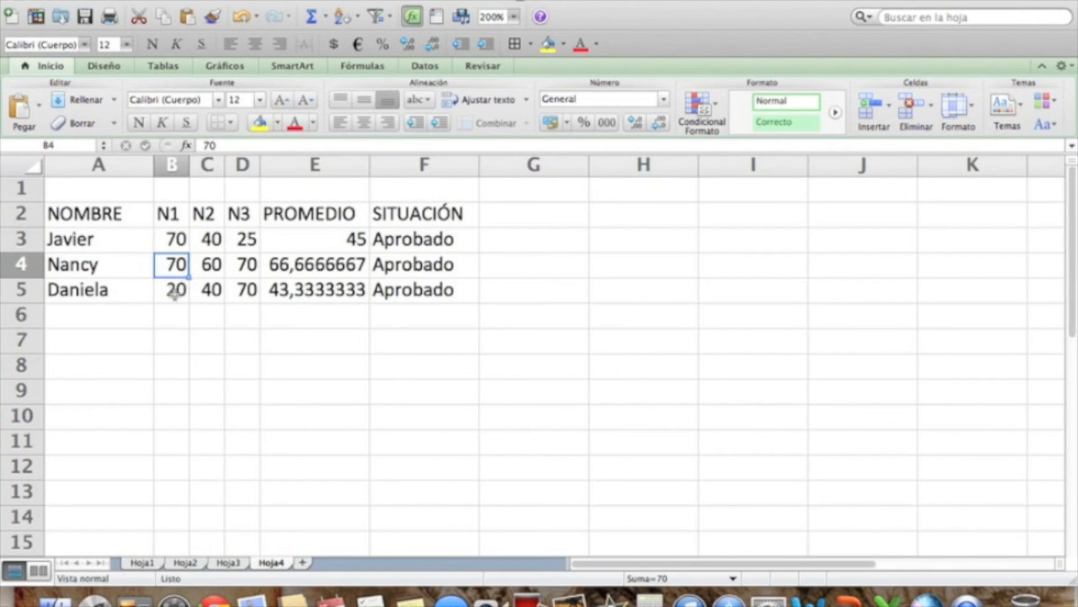
- Change the third student's N3 grade in cell D5 to 30
left_click(246, 290)
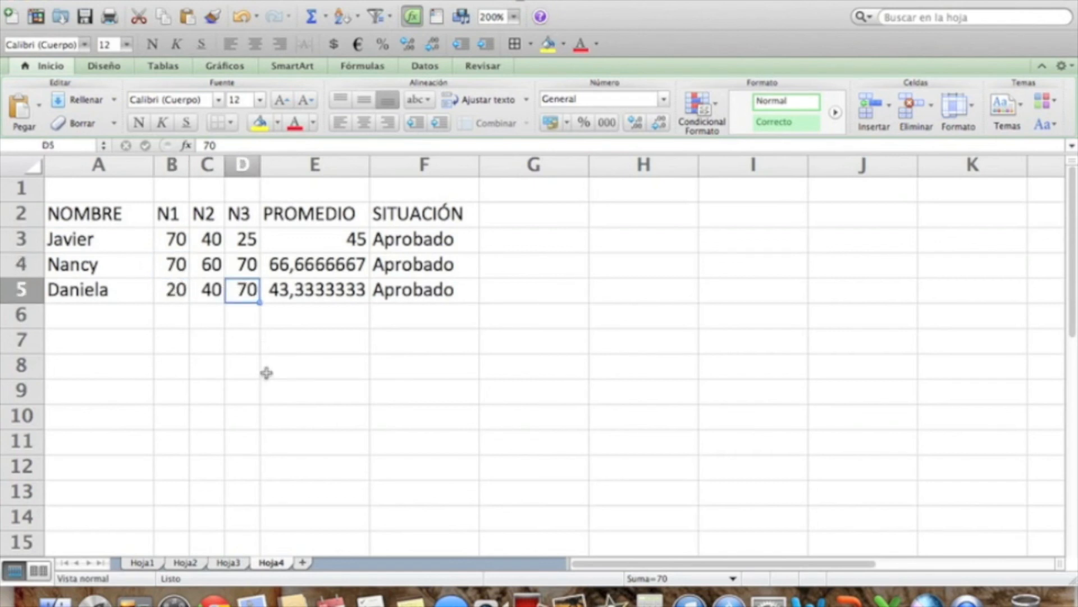
type("30")
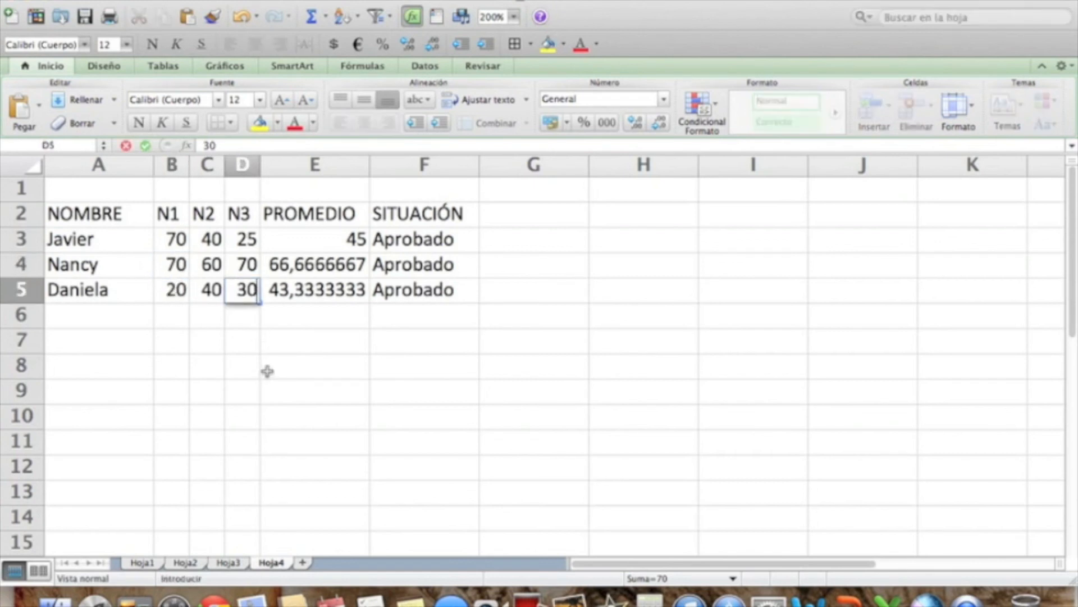
key("Return")
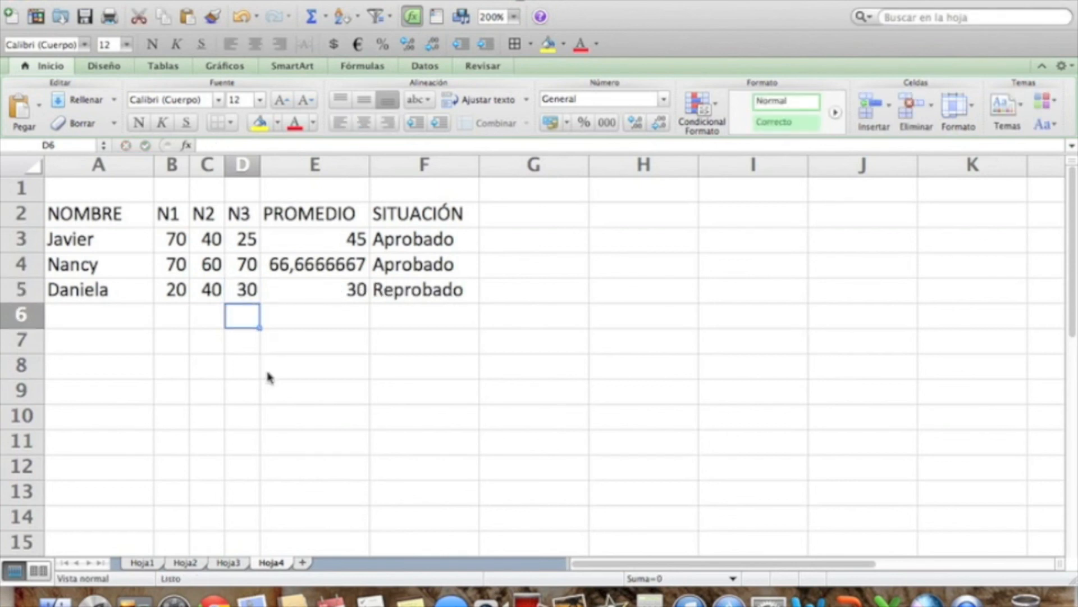
- Set the third student's N3 grade in cell D5 back to 70
key("Up")
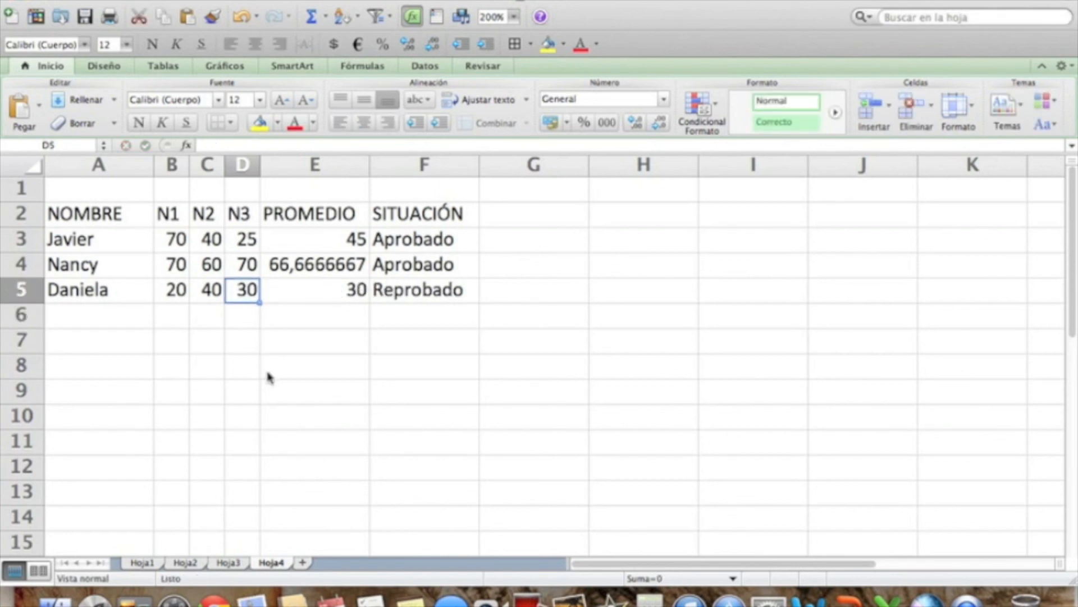
type("70")
key("Return")
key("Up")
key("Up")
key("Up")
key("Left")
key("Right")
key("Right")
key("Right")
key("Right")
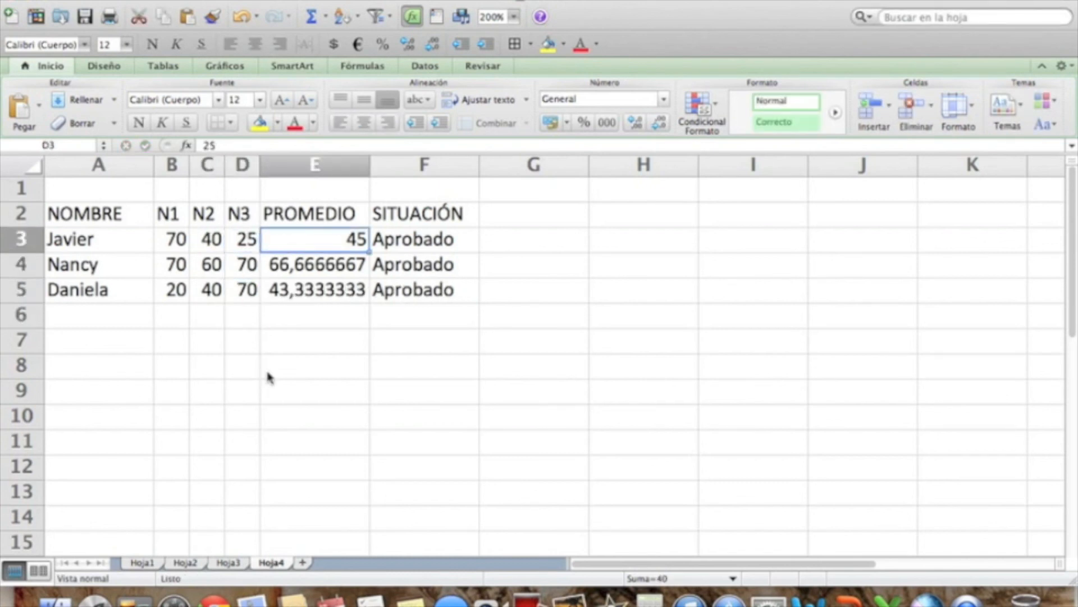
- Change the first student's N1 grade in cell B3 to 20
key("Left")
key("Down")
key("Down")
key("Up")
key("Up")
key("Up")
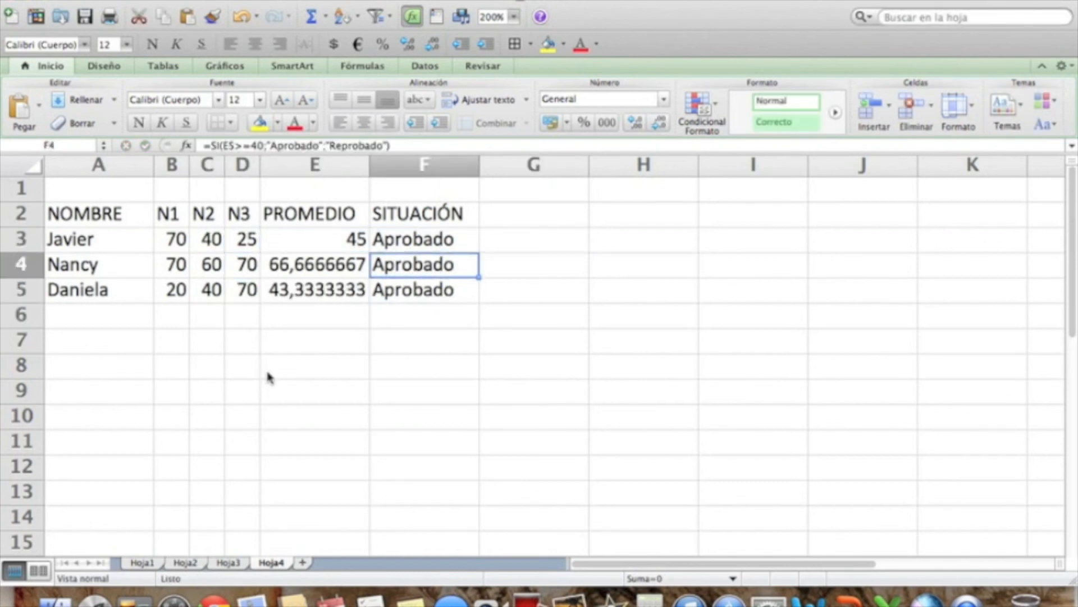
key("Left")
key("Left")
key("Left")
key("Left")
key("Down")
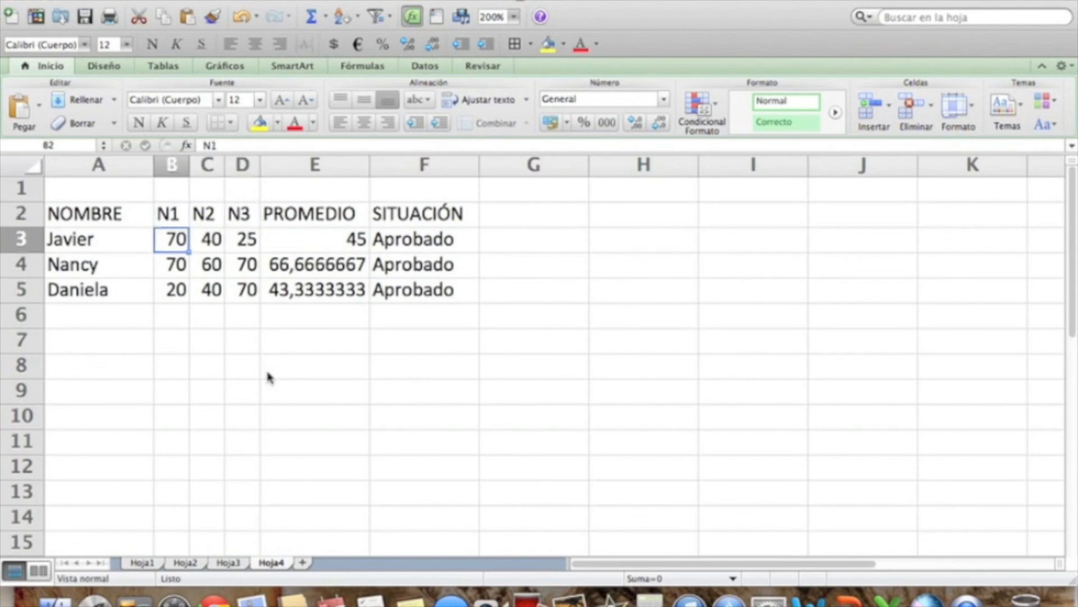
type("20")
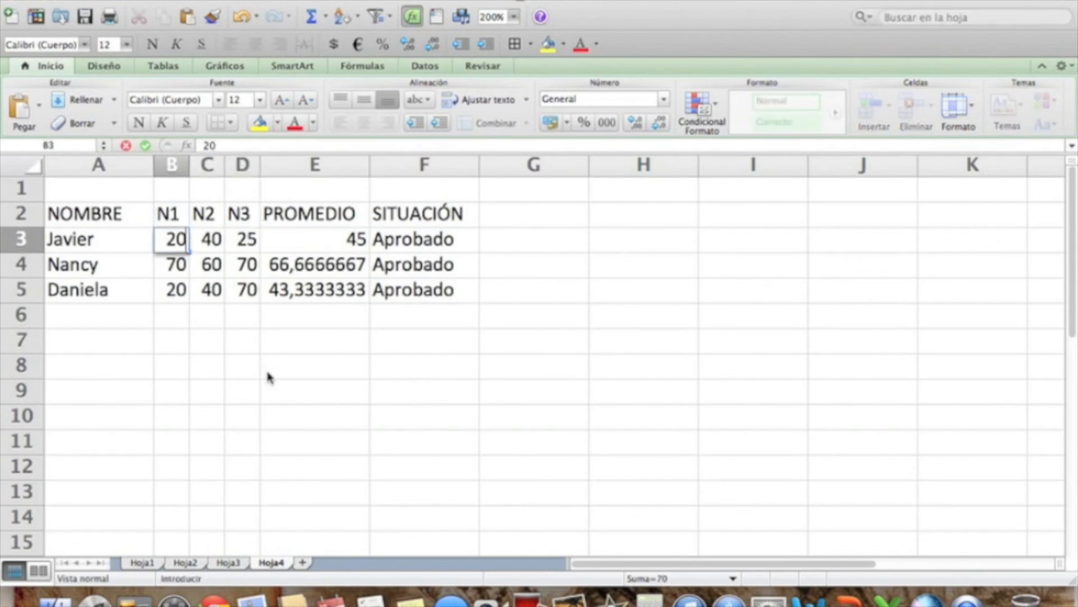
key("Return")
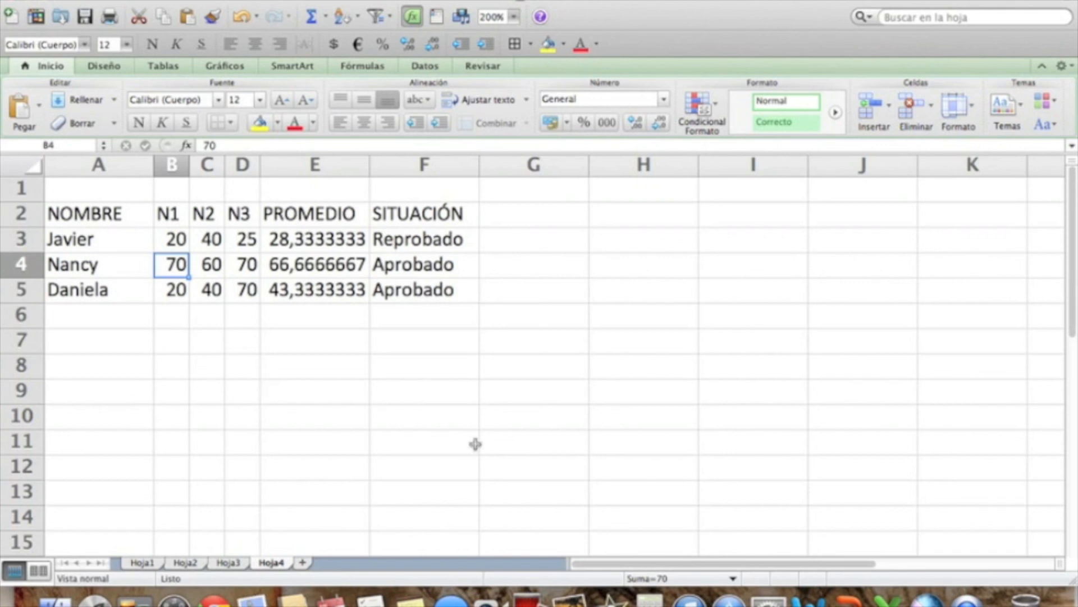
- Review the sum and date examples on Hoja1 and the arithmetic operators listed on Hoja2
left_click(438, 342)
left_click(186, 562)
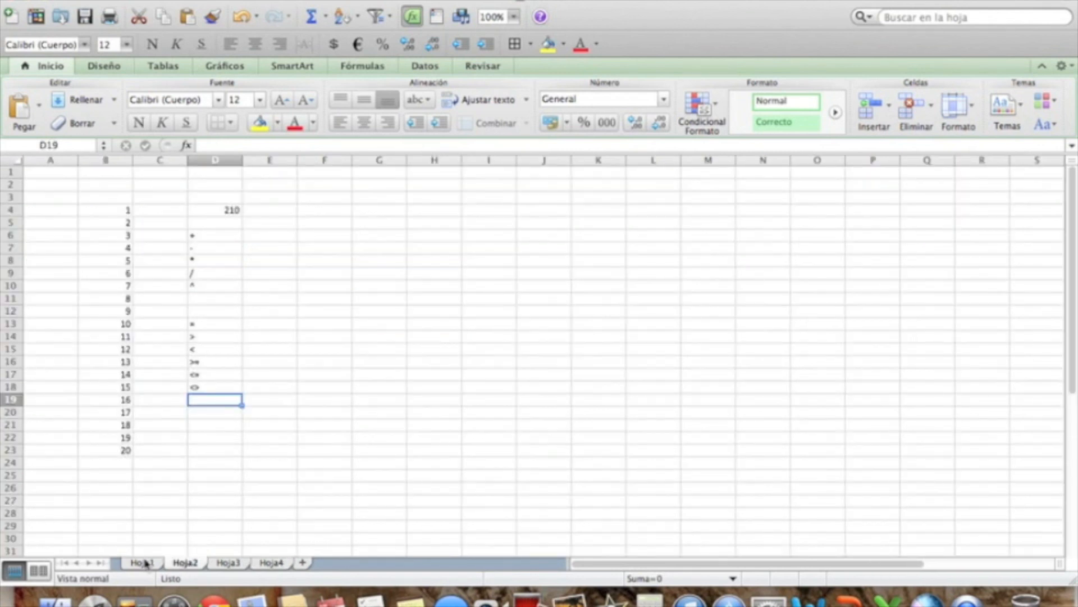
left_click(142, 562)
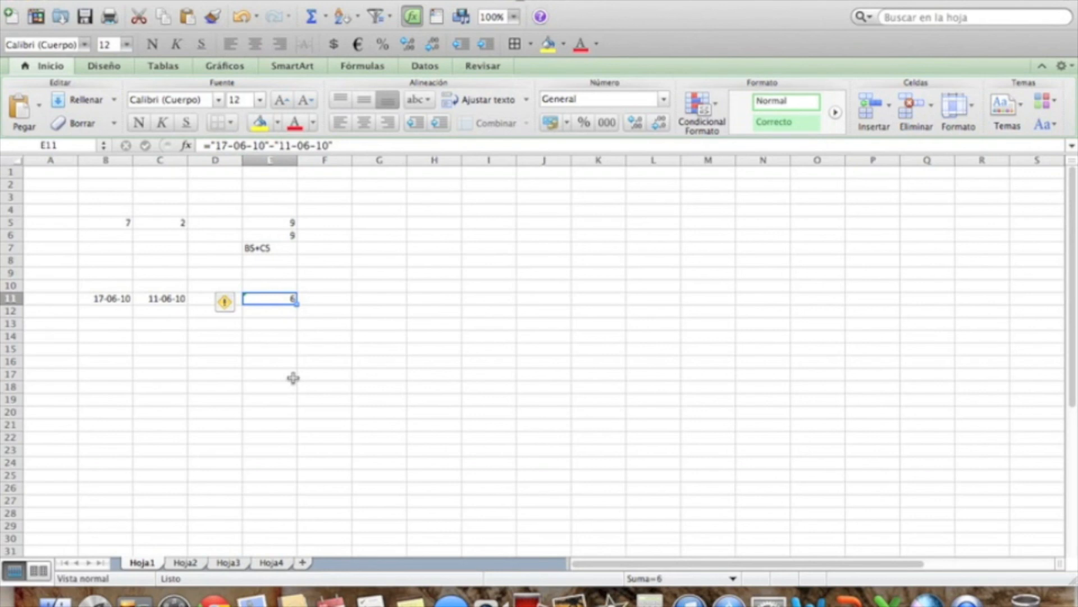
left_click(181, 562)
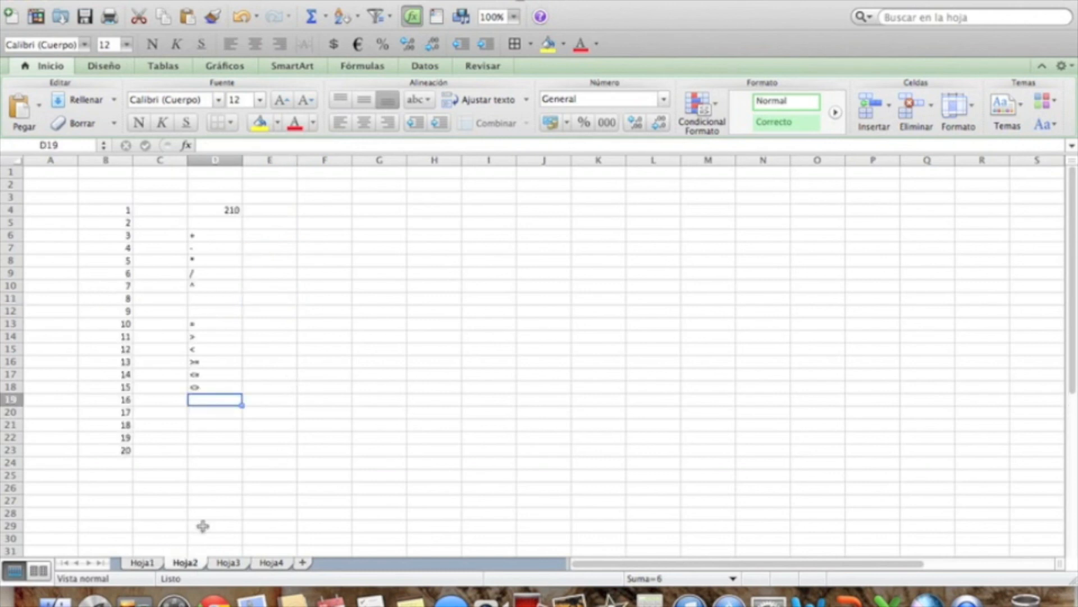
left_click(222, 236)
left_click(220, 248)
left_click(208, 261)
left_click(217, 235)
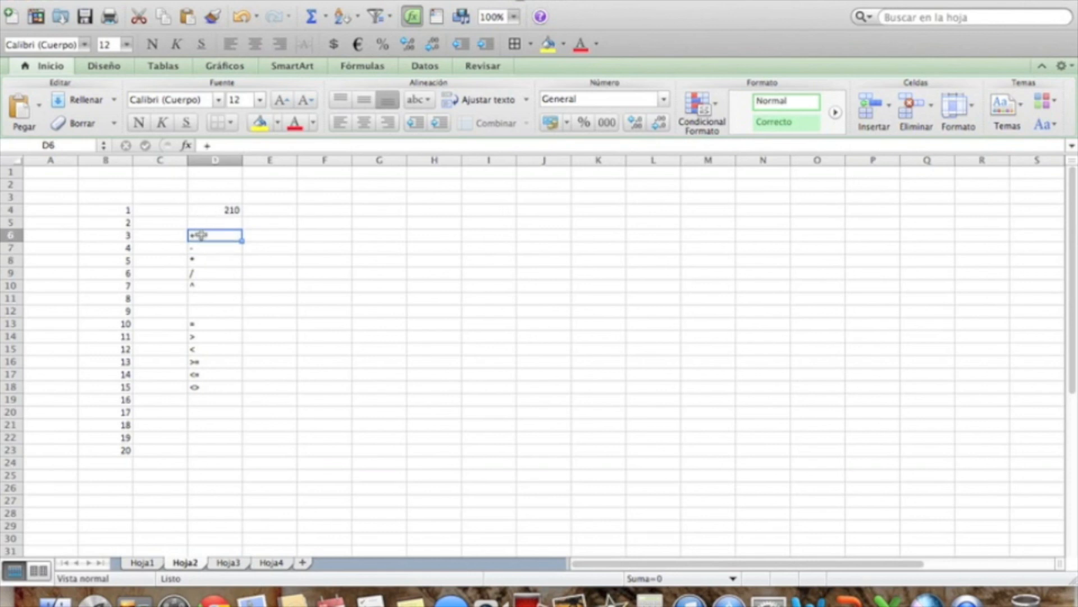
left_click(210, 248)
left_click(227, 260)
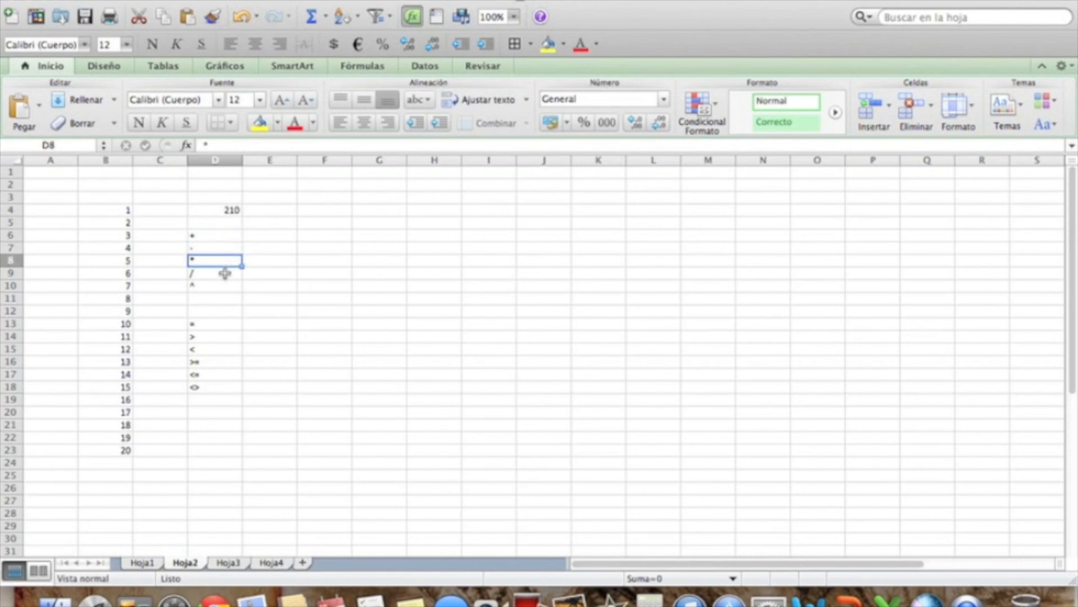
- Enlarge Hoja2 to 200% and go through the arithmetic operators +, -, *, / and ^ in cells D6 to D10
left_click(514, 18)
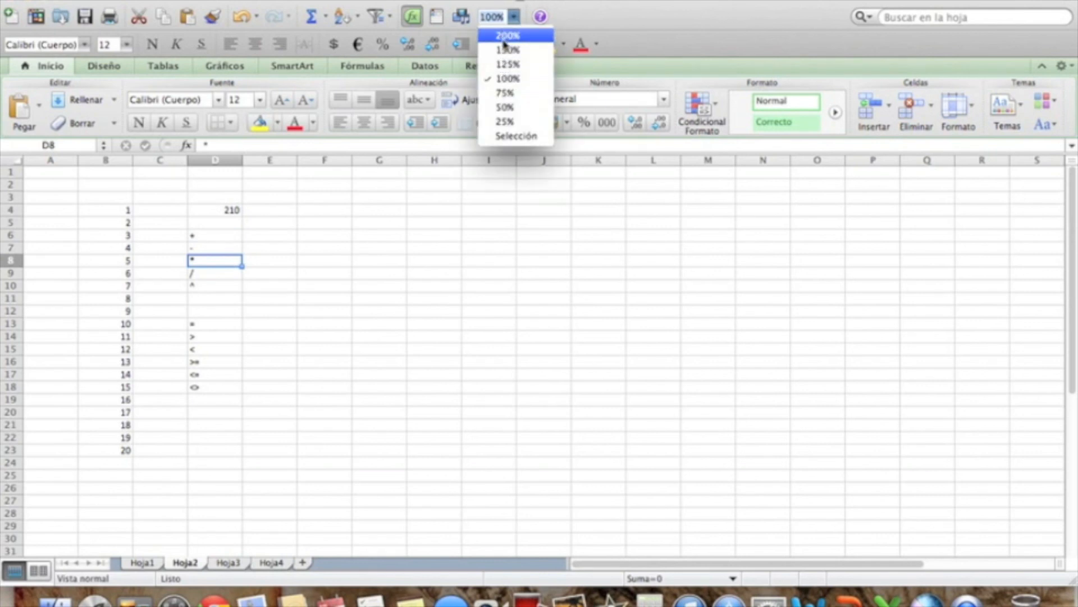
left_click(508, 34)
scroll(530, 398, "down", 6)
scroll(537, 393, "up", 3)
scroll(538, 393, "down", 2)
left_click(435, 194)
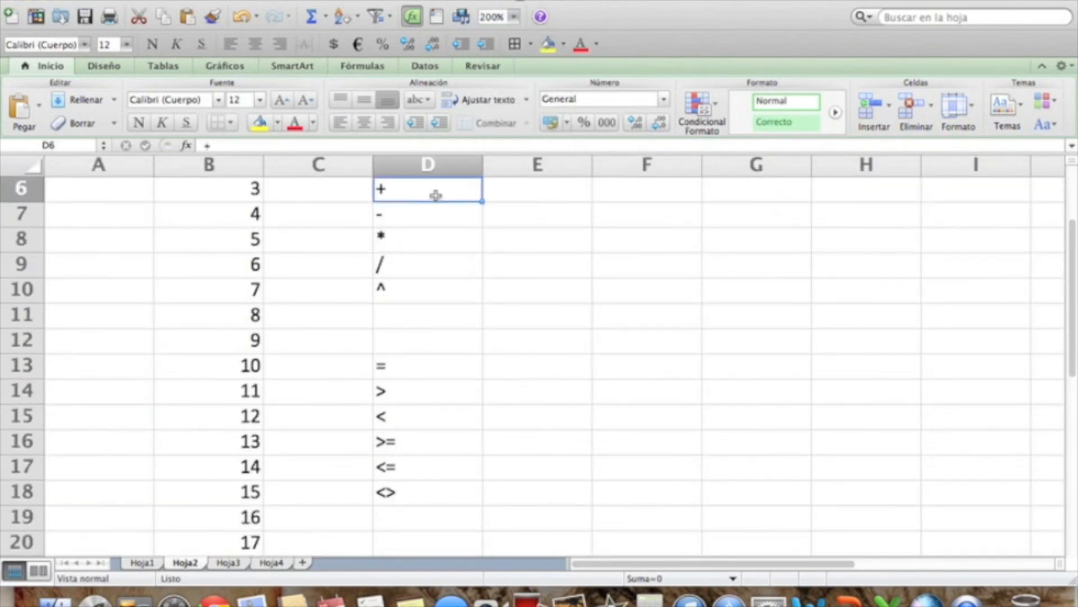
left_click(431, 231)
left_click(430, 217)
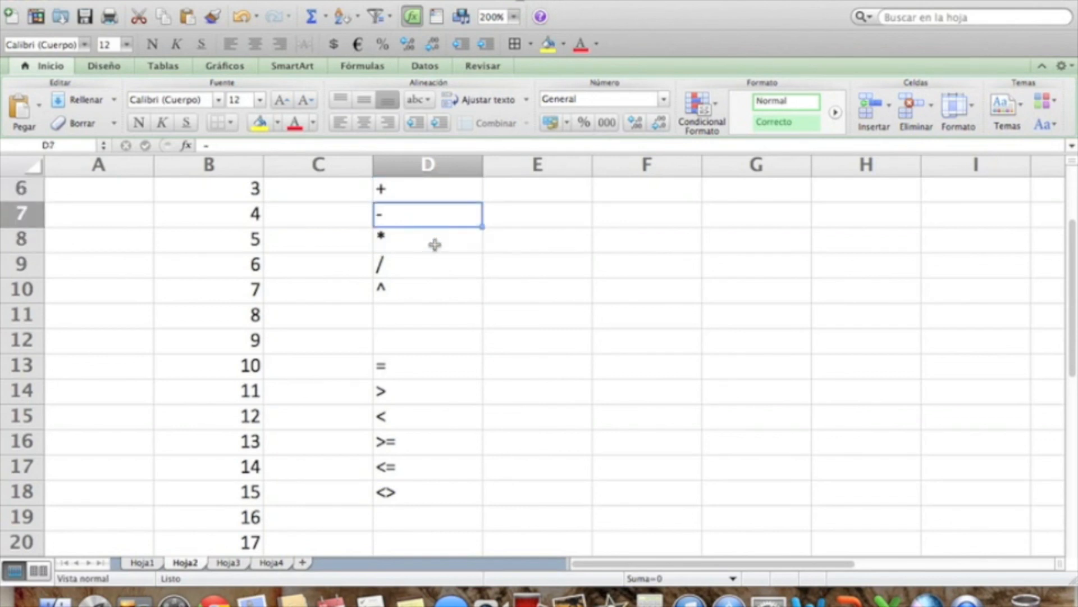
left_click(436, 244)
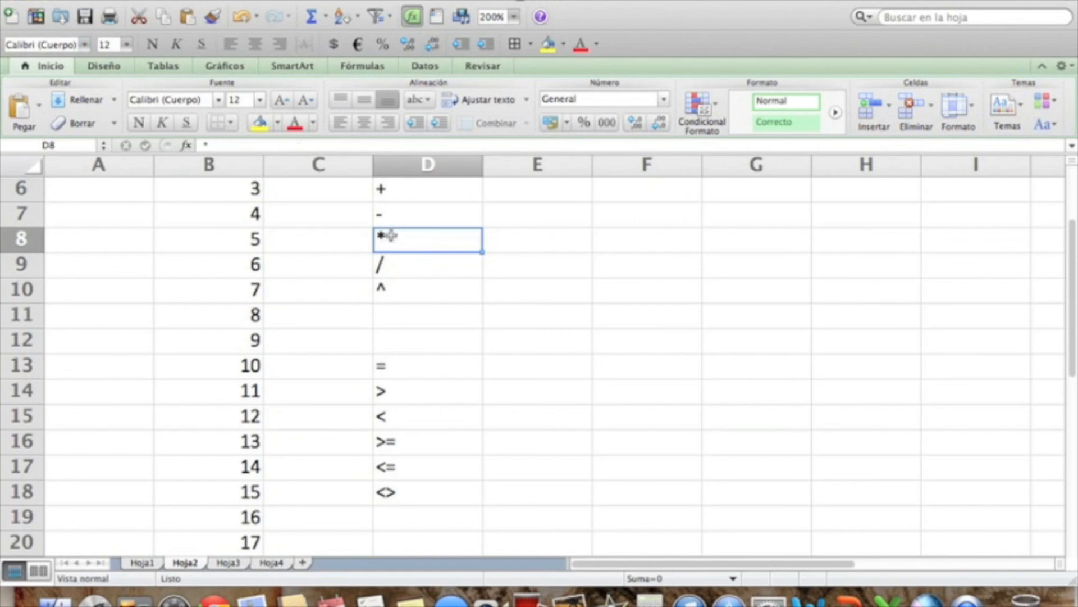
left_click(411, 267)
left_click(465, 298)
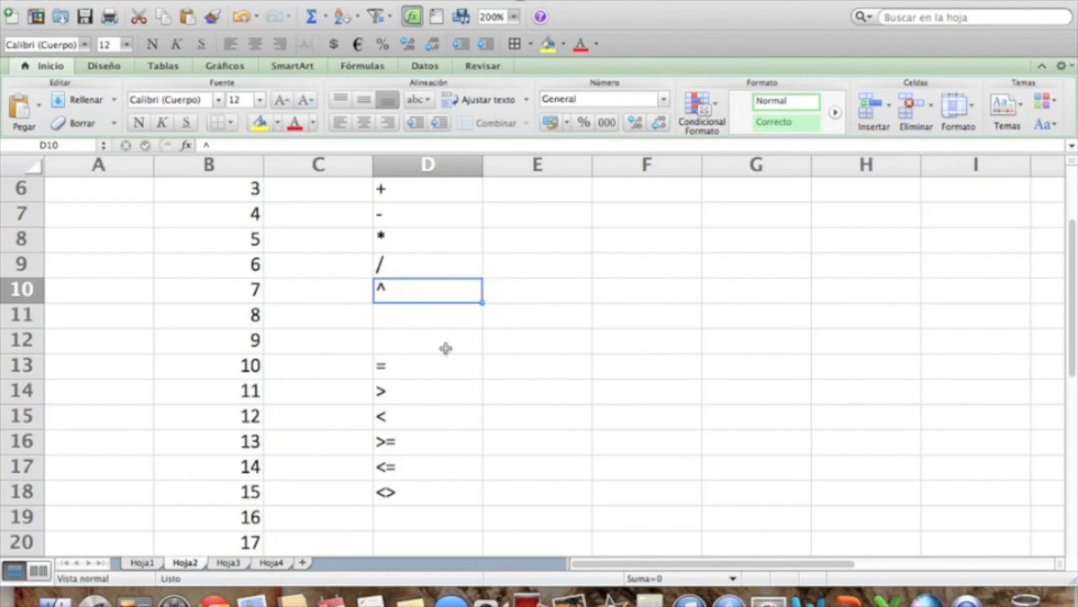
- Go through the comparison operators in cells D13 to D18 of Hoja2, and look over the function examples on Hoja3
left_click(429, 369)
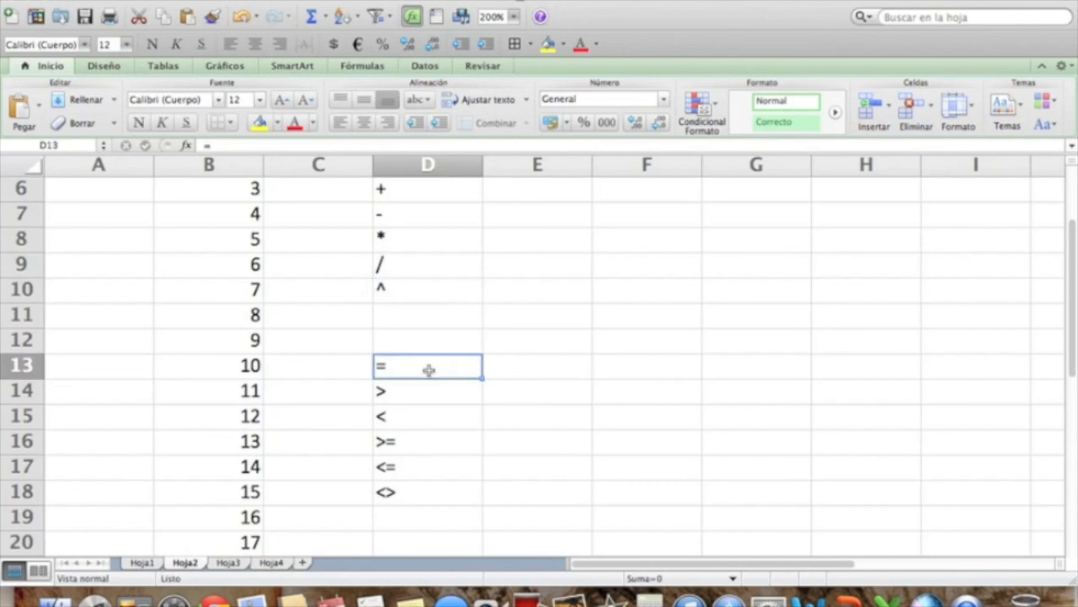
left_click(405, 391)
left_click(425, 422)
left_click(448, 439)
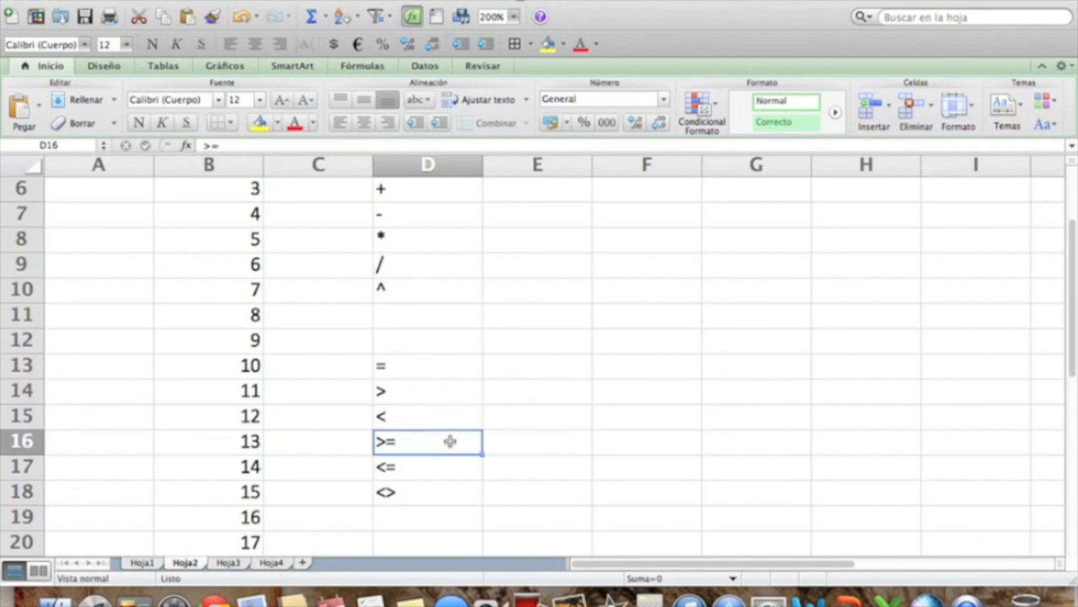
left_click(431, 469)
left_click(440, 493)
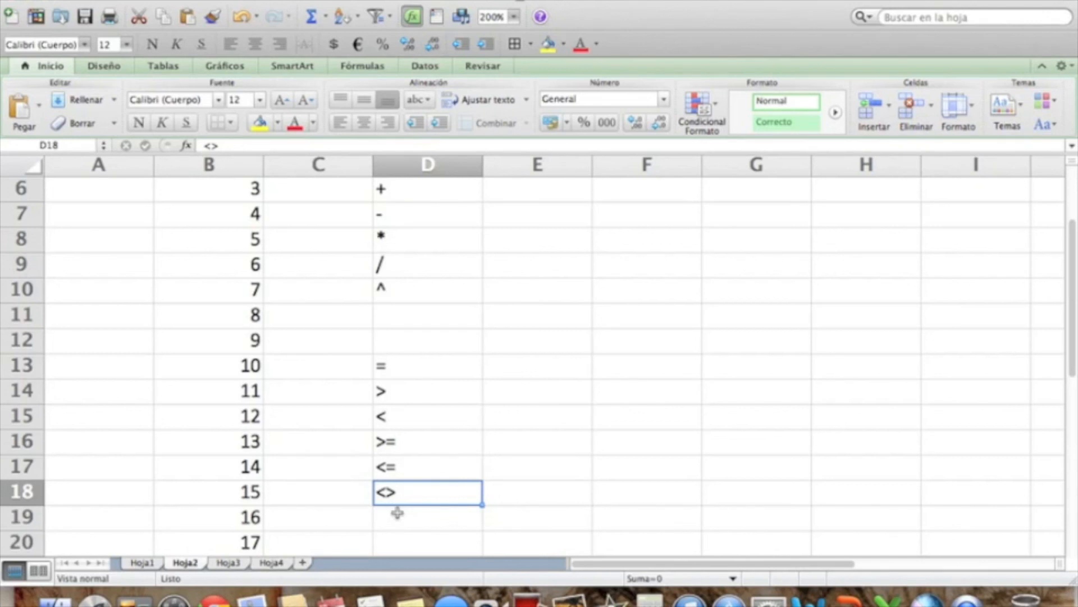
left_click(234, 563)
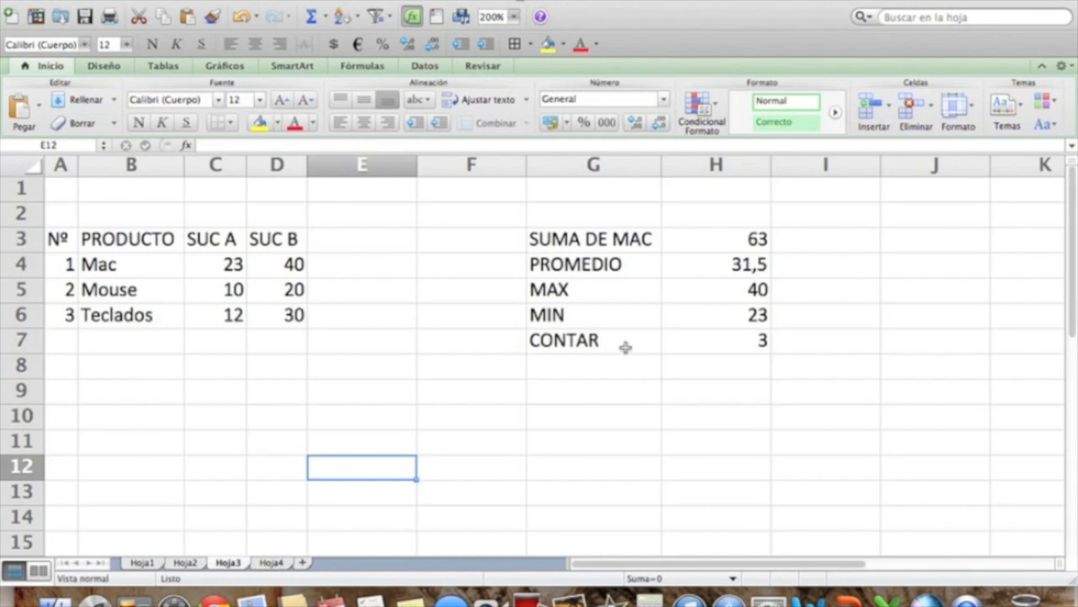
- On Hoja4, write the formula =SI(E3>=40;"Aprobado";"Reprobado") in cell G3, beside the first student's status
left_click(273, 562)
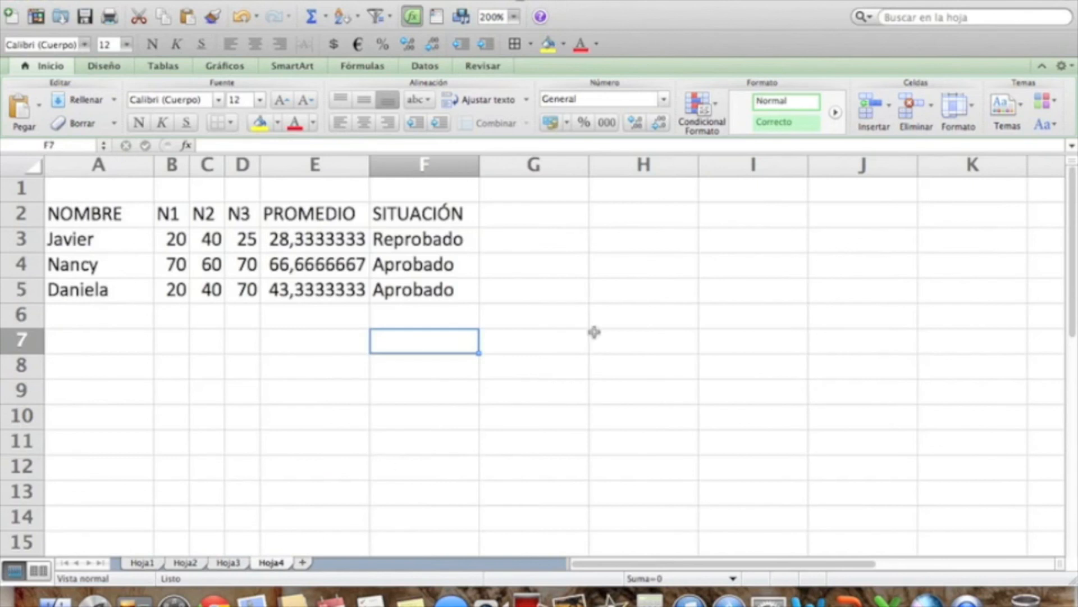
left_click(428, 241)
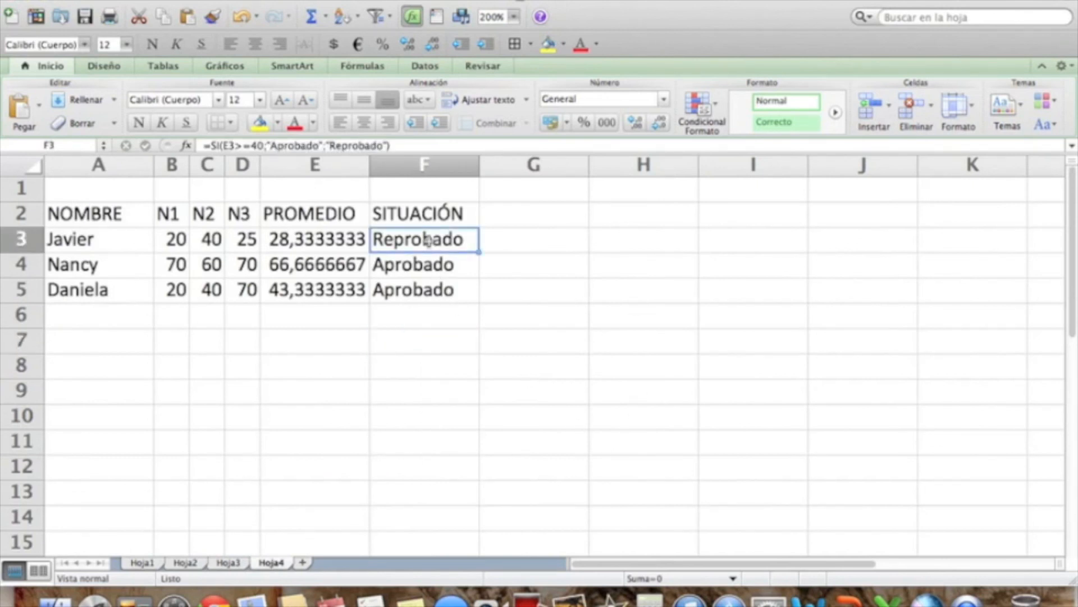
left_click(544, 235)
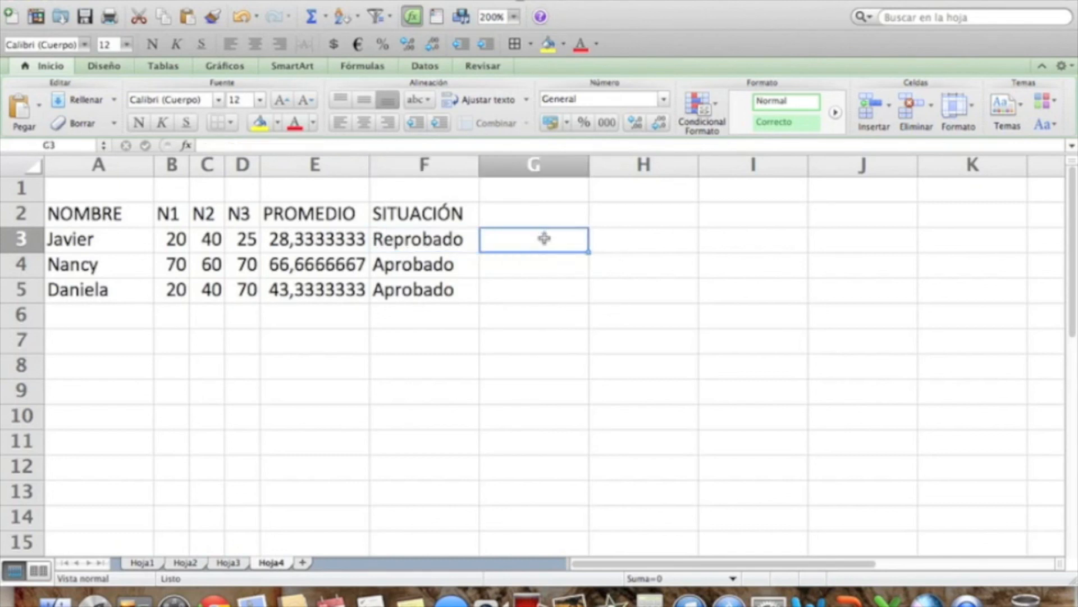
type("=")
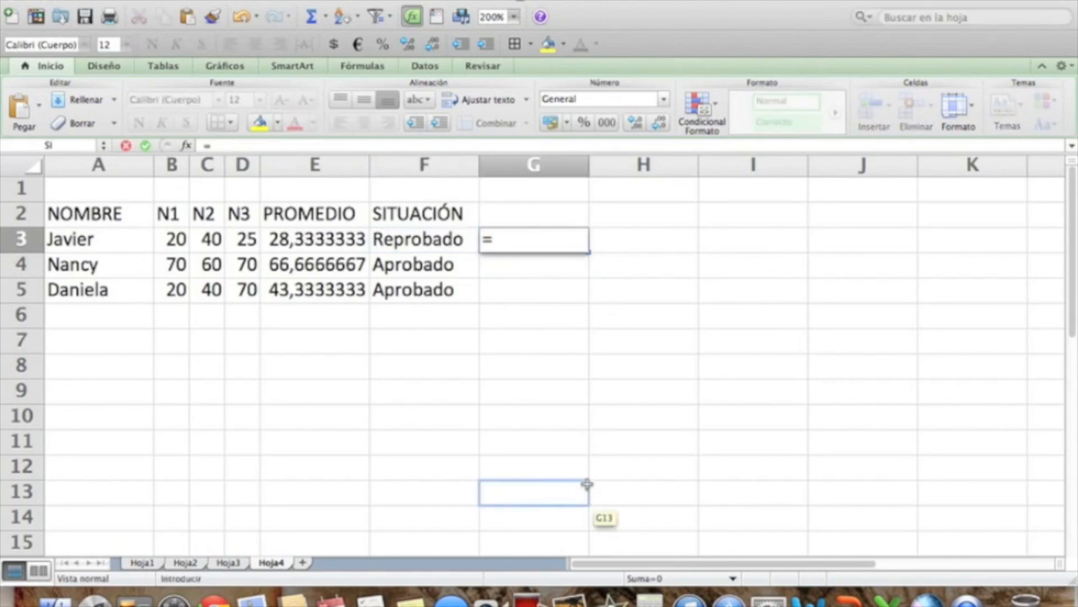
type("SI(")
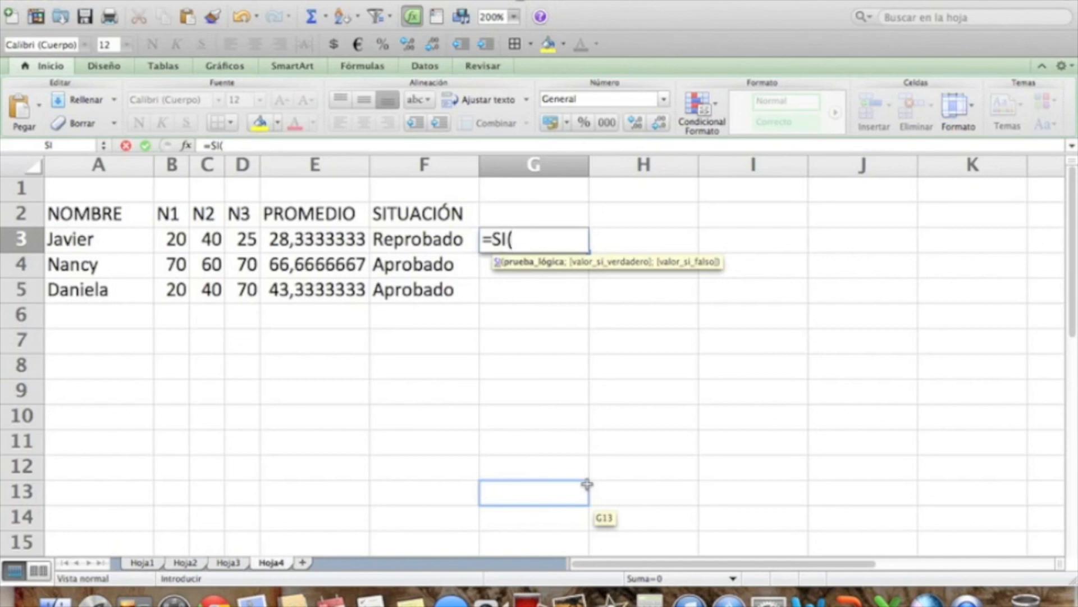
type("E")
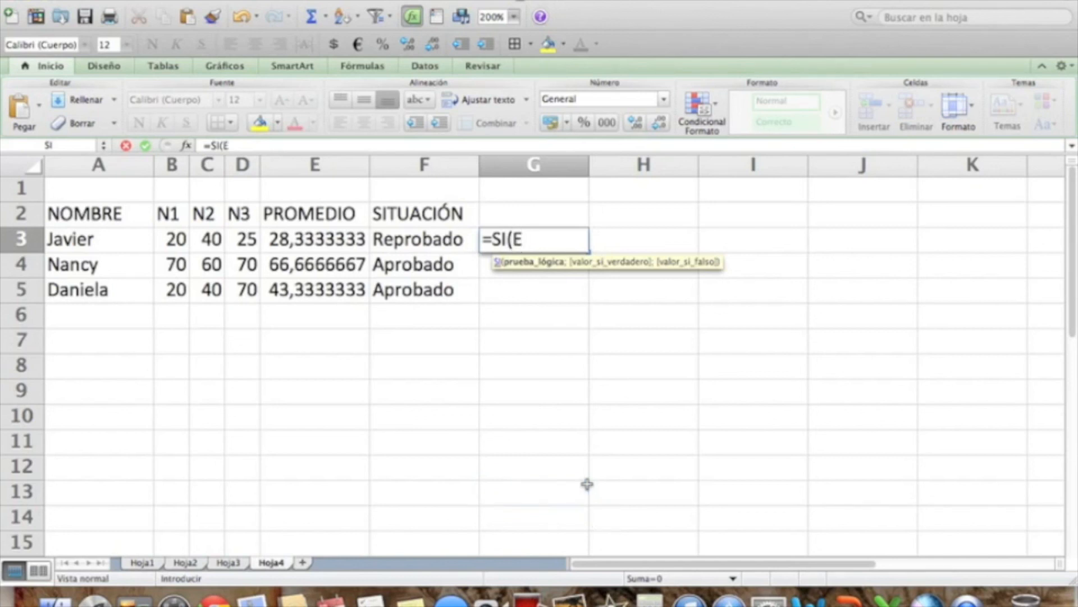
type("3")
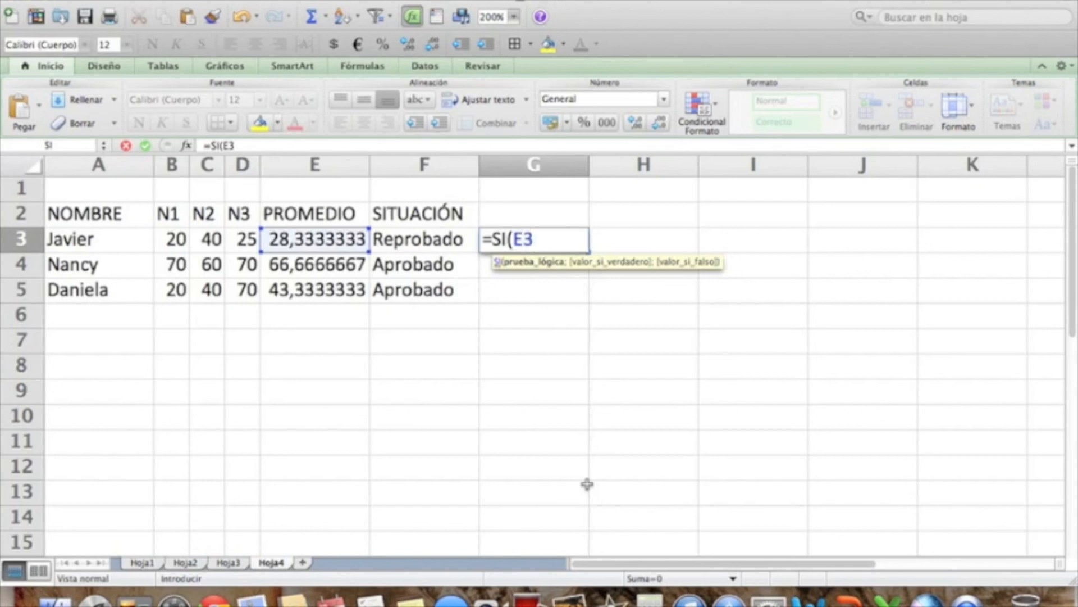
type(">=40")
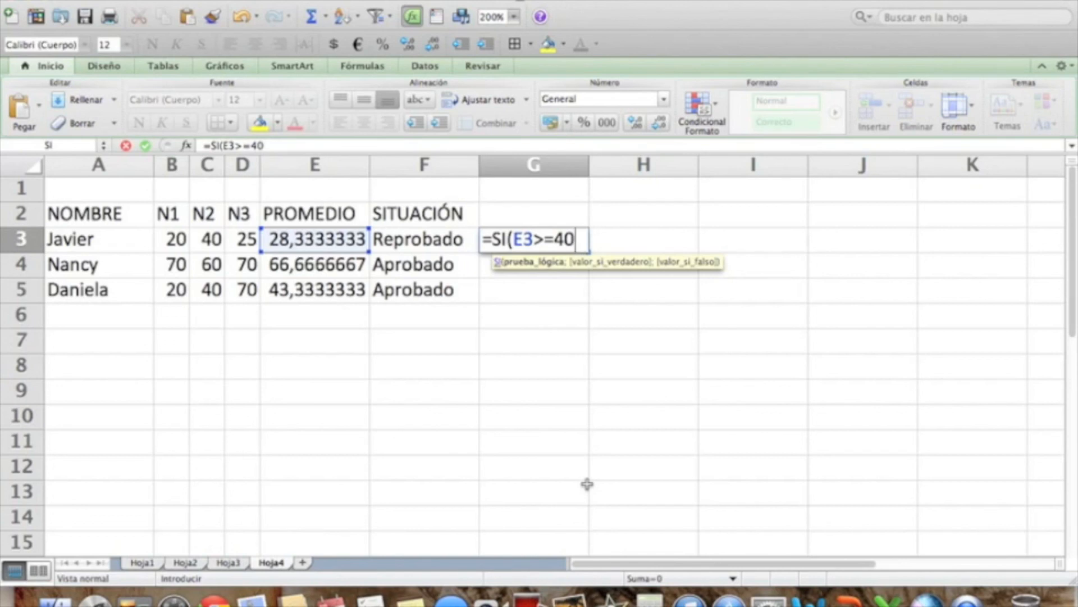
type(";")
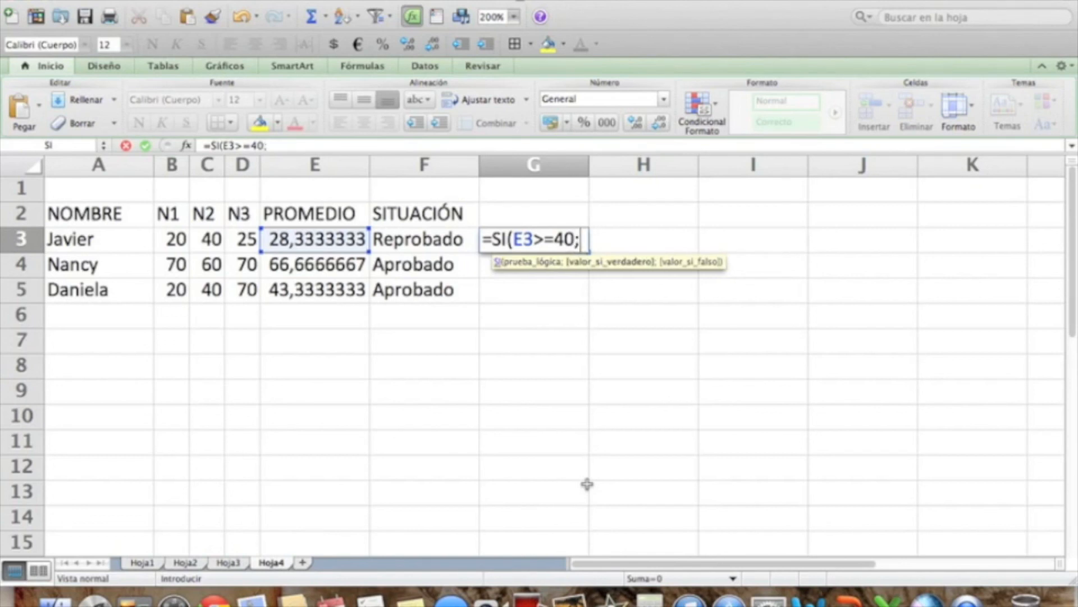
type("\"")
type("Aproba")
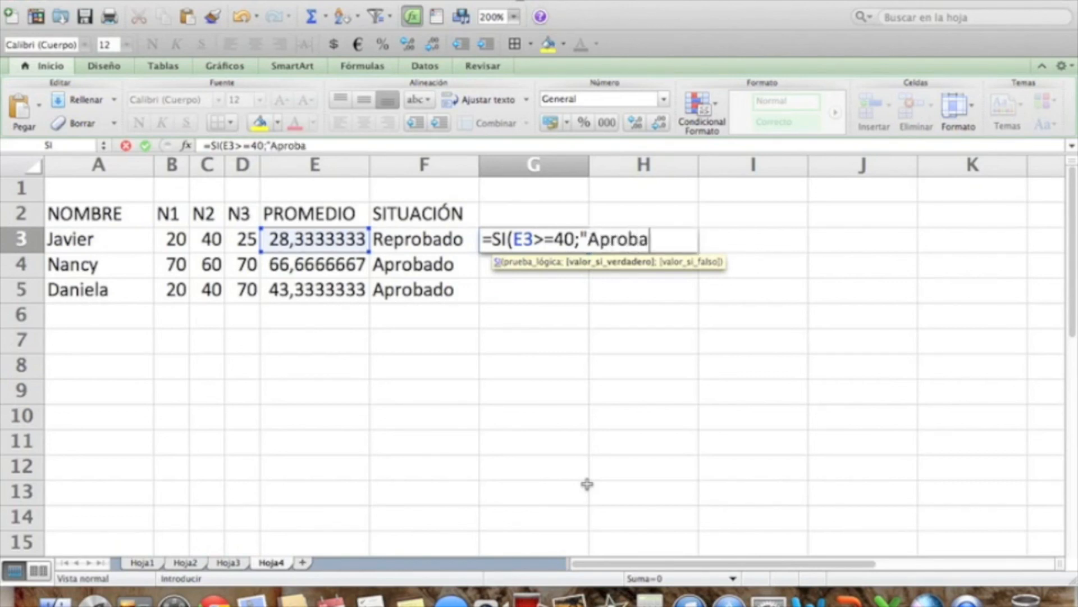
type("do\";")
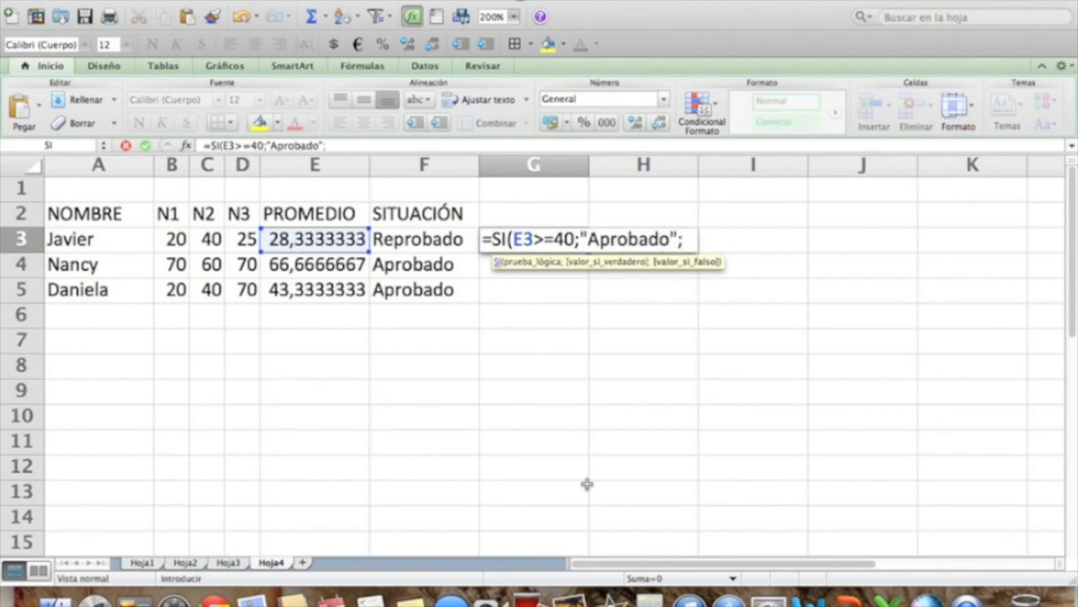
type("\"R")
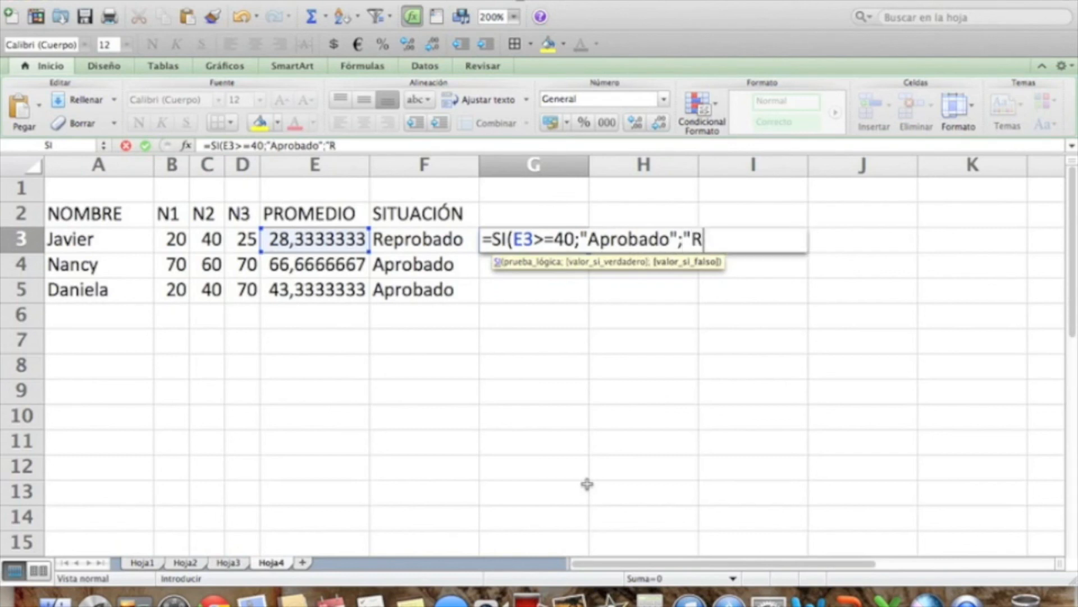
type("eprobado\")")
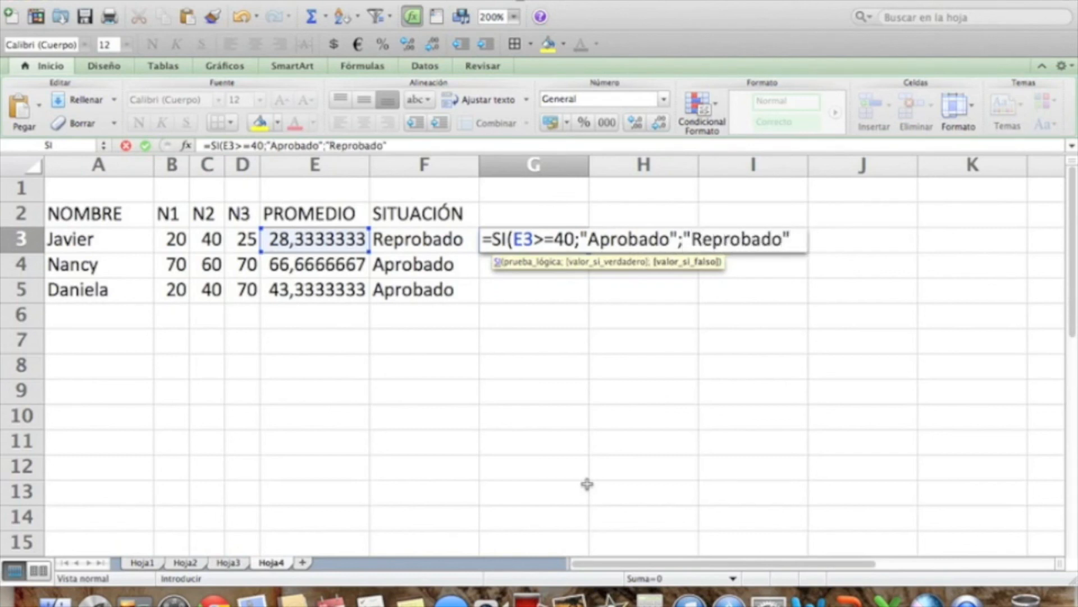